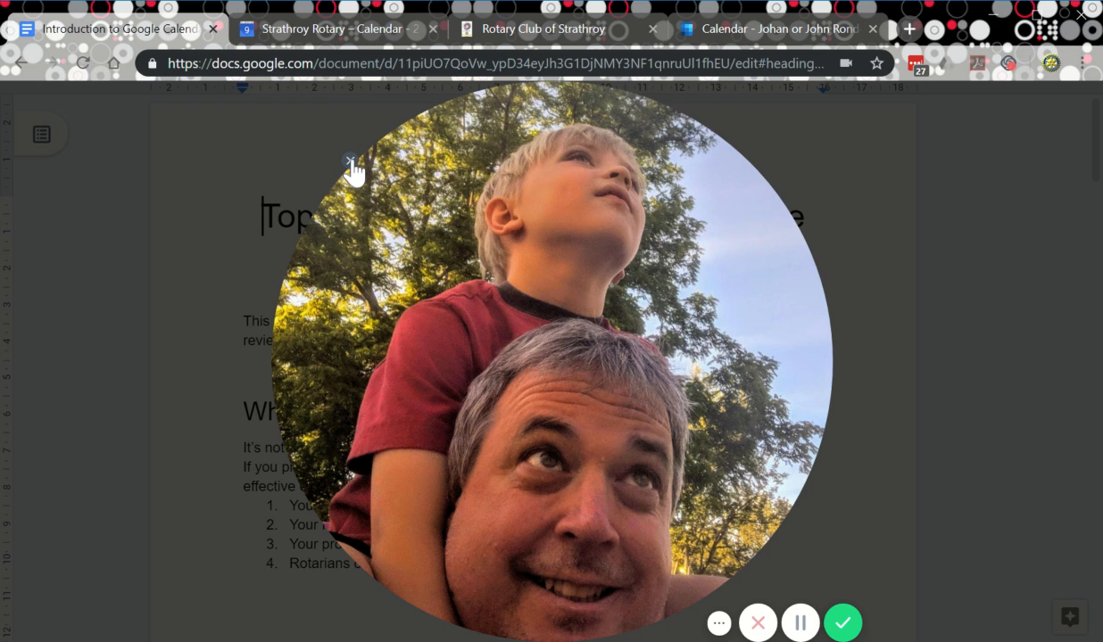
Load Gmail in a new browser tab and show the Google apps list.
click(350, 163)
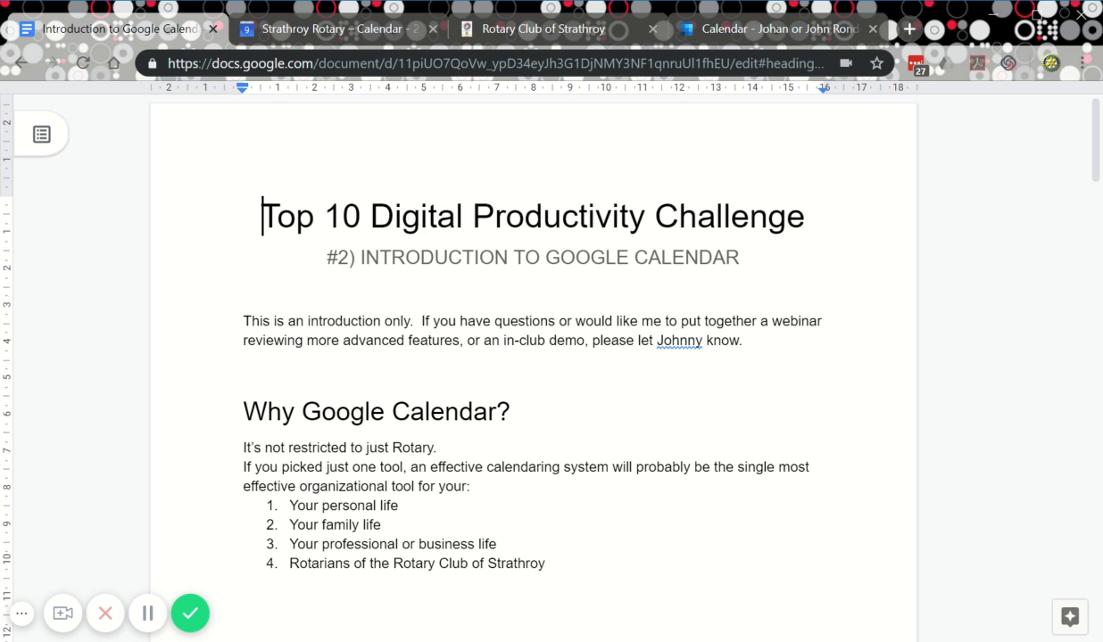
click(910, 29)
text(gmail)
key(Return)
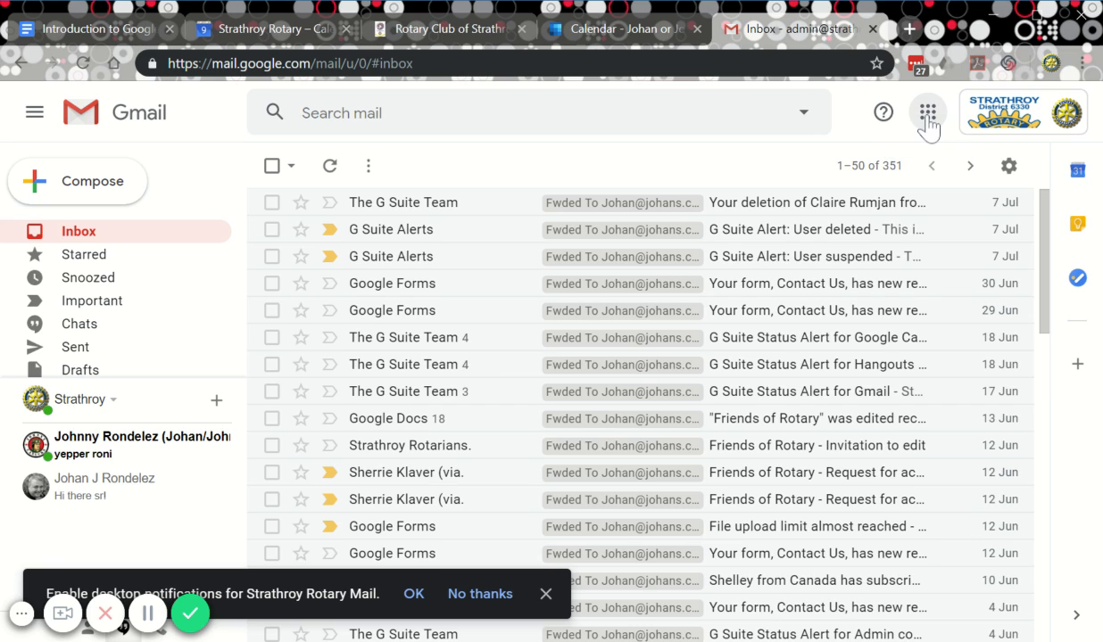
click(928, 125)
Launch Google Calendar in a new tab from Gmail's Google apps panel.
scroll(950, 339, down, 3)
scroll(943, 348, down, 3)
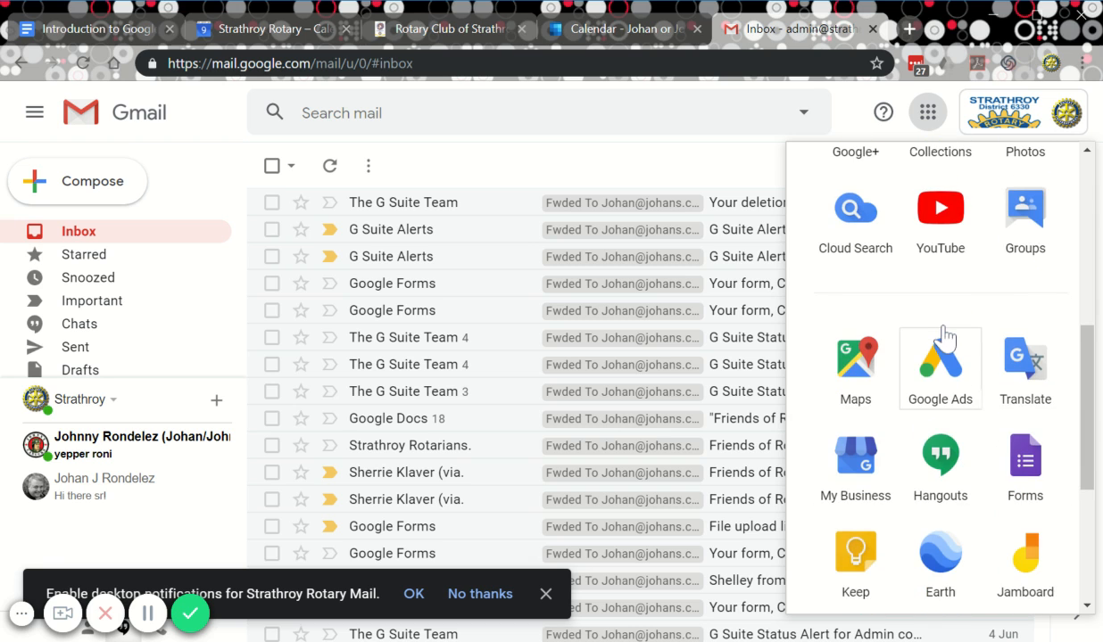
scroll(942, 344, up, 5)
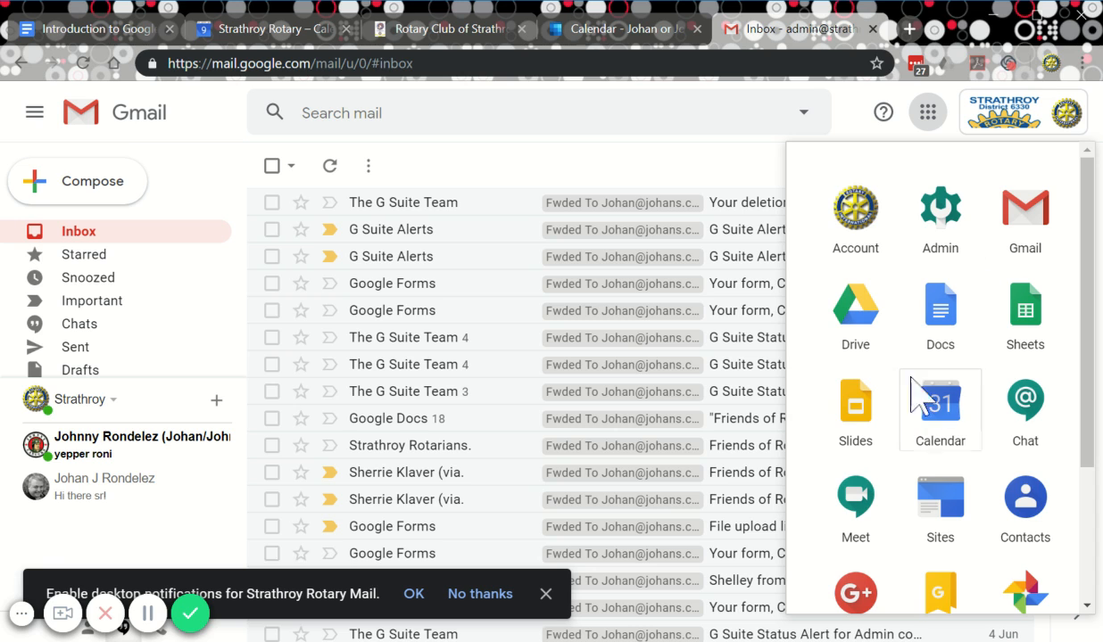
click(948, 419)
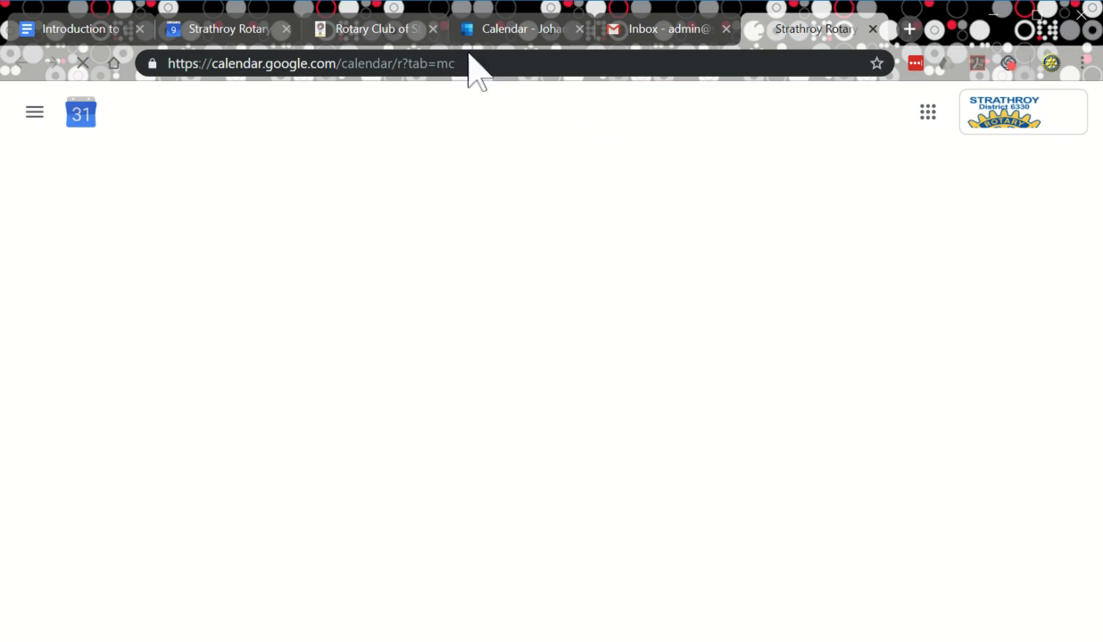
Load calendar.google.com, then close that duplicate tab and return to the Strathroy Rotary calendar.
click(223, 63)
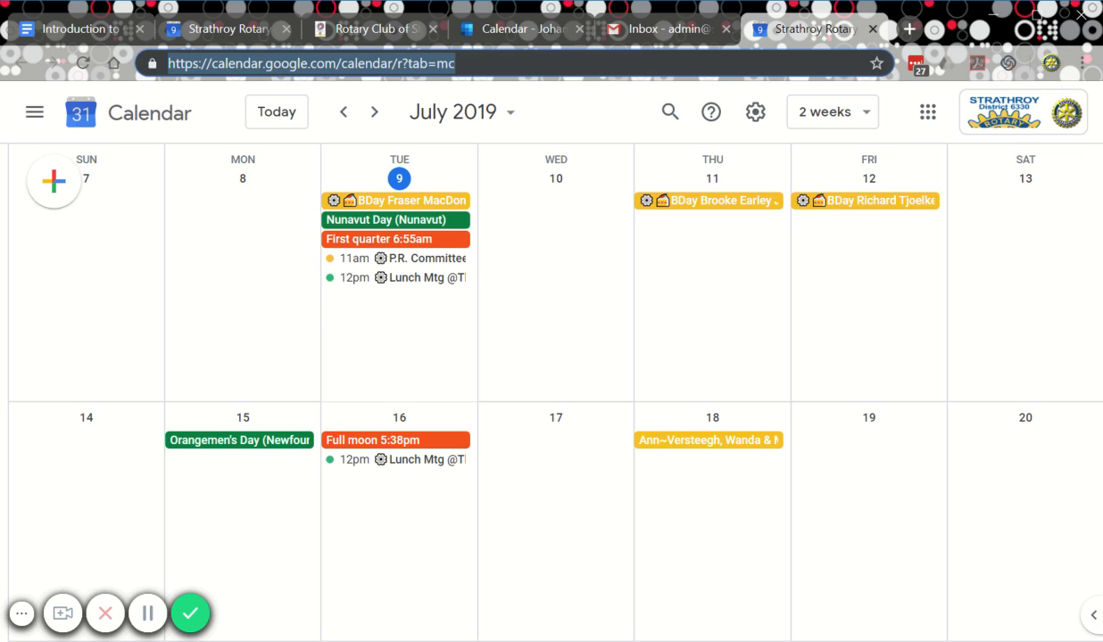
text(e)
key(BackSpace)
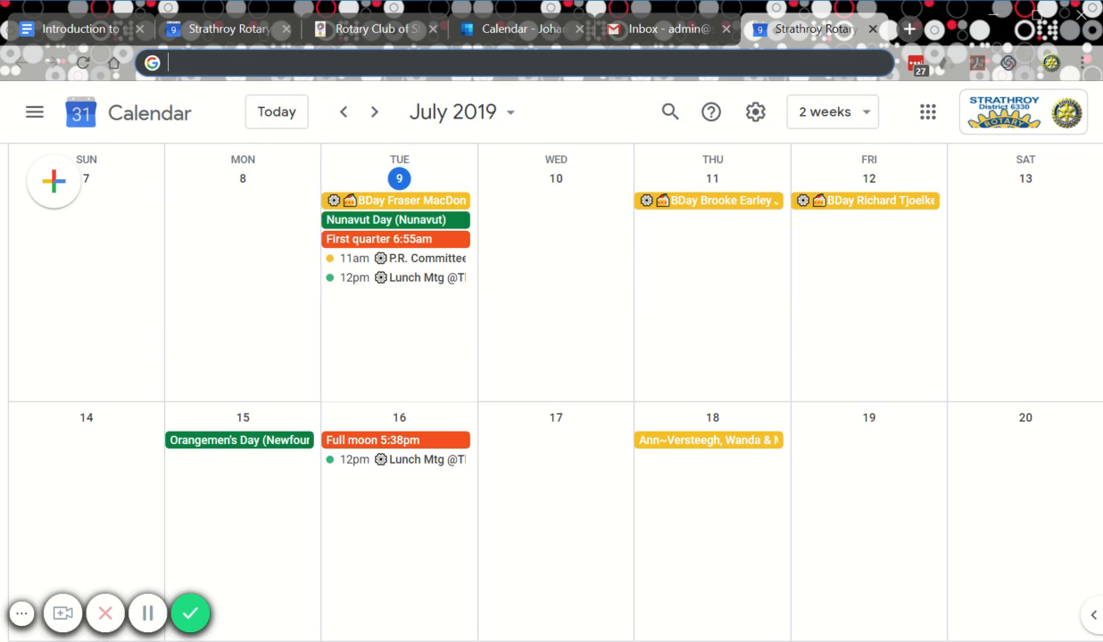
text(calendar.)
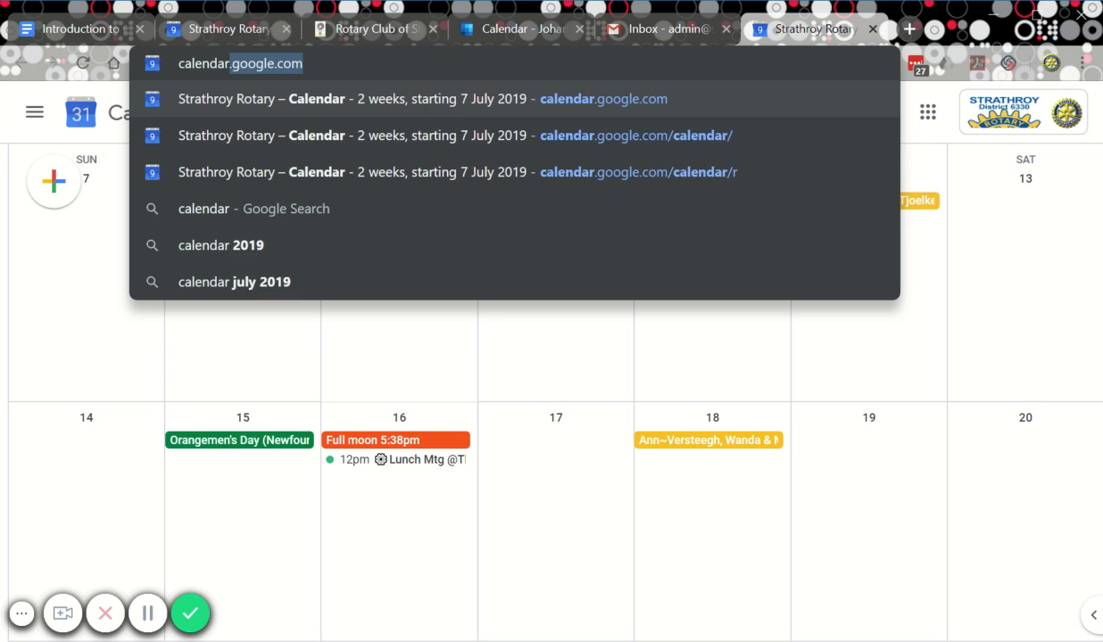
text(google.com)
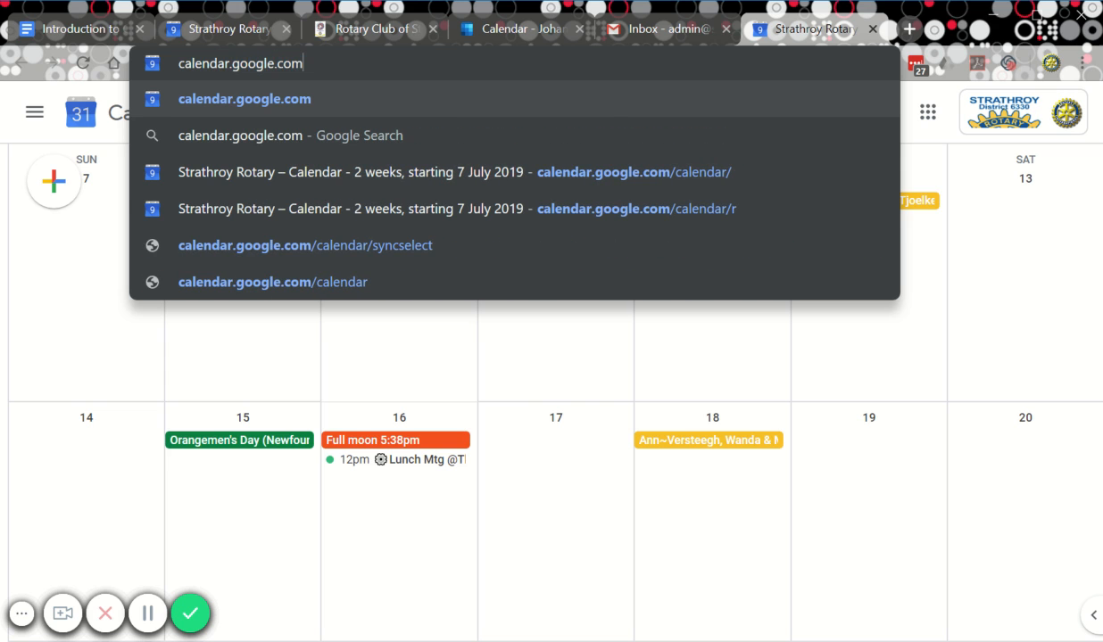
key(Return)
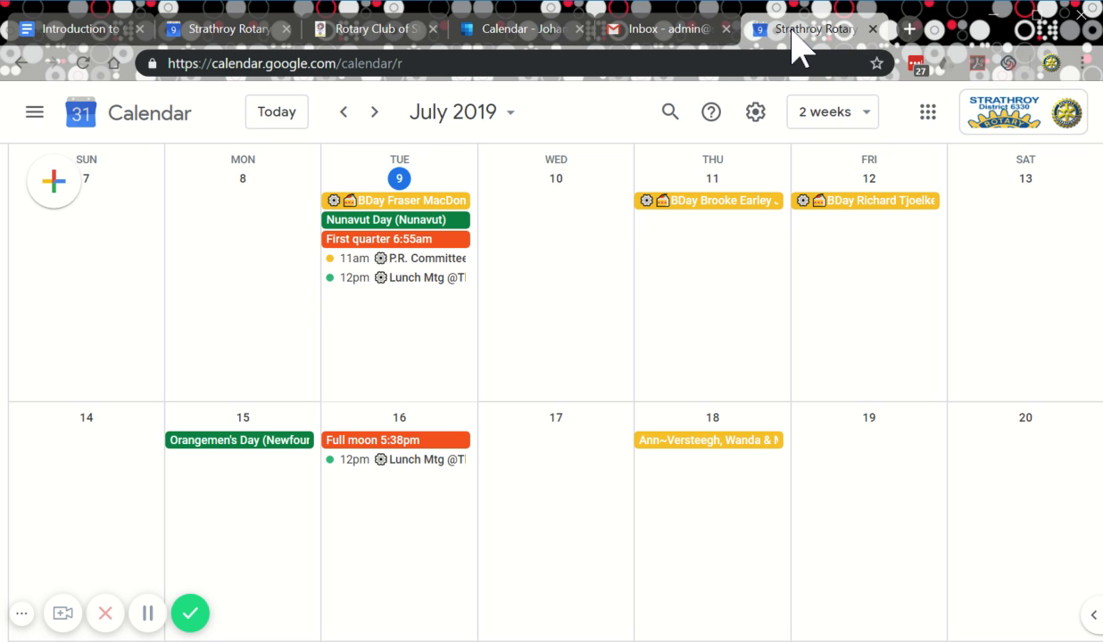
click(873, 29)
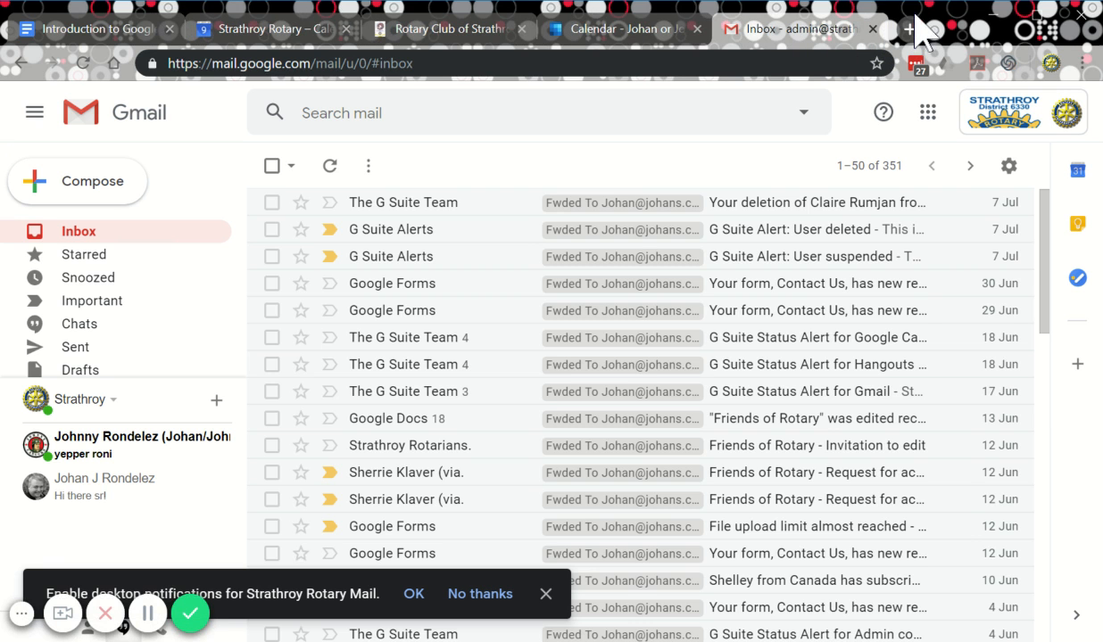
click(257, 36)
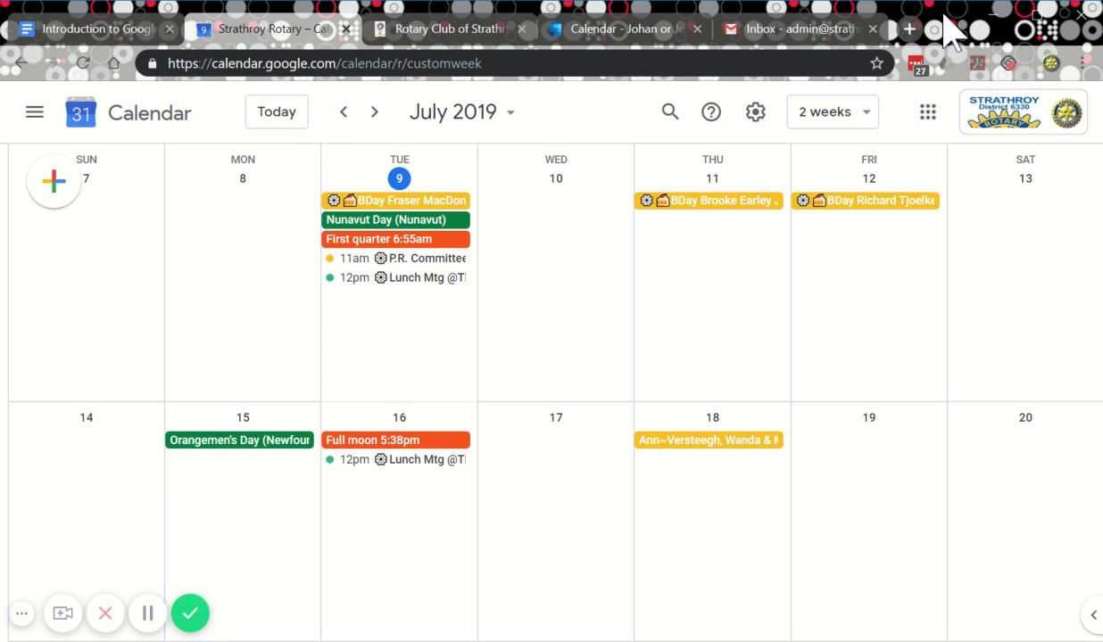
Open the Main menu side panel with the mini month calendar.
click(35, 113)
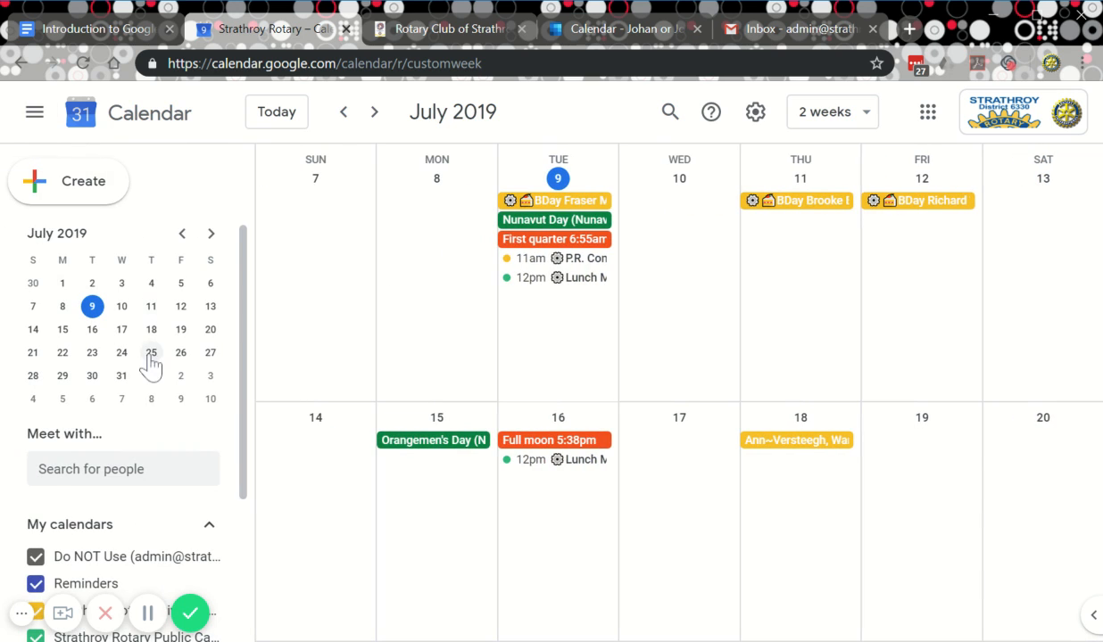
scroll(174, 366, down, 3)
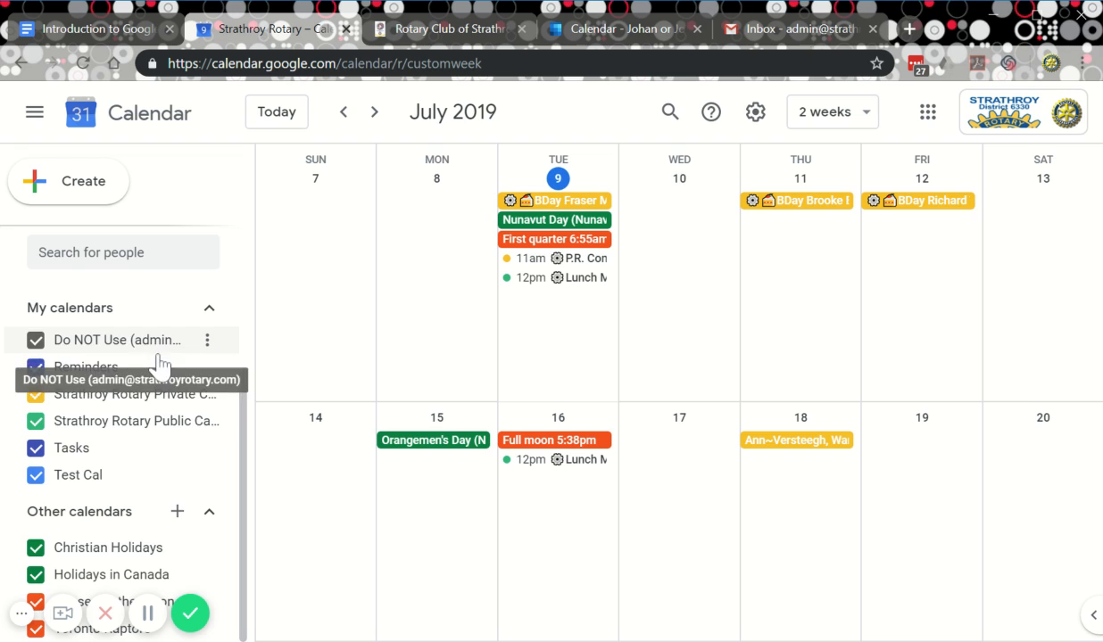
scroll(160, 363, up, 3)
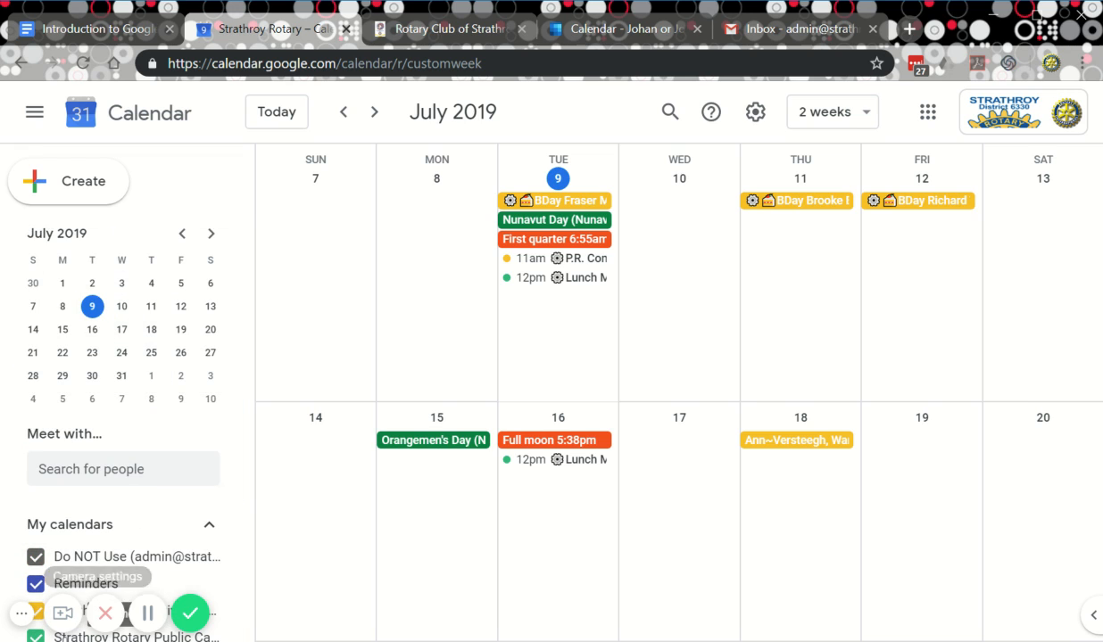
scroll(121, 393, down, 3)
scroll(118, 403, up, 3)
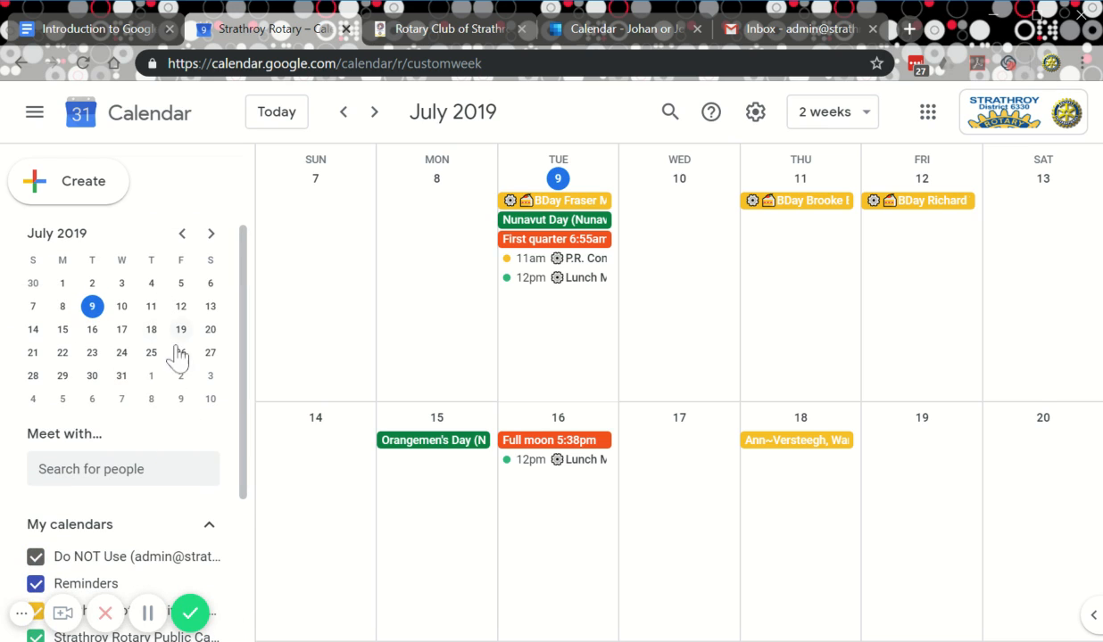
Drag across July 16–19 for a four-day view, then jump to July 1–4, 2019.
click(208, 337)
click(91, 352)
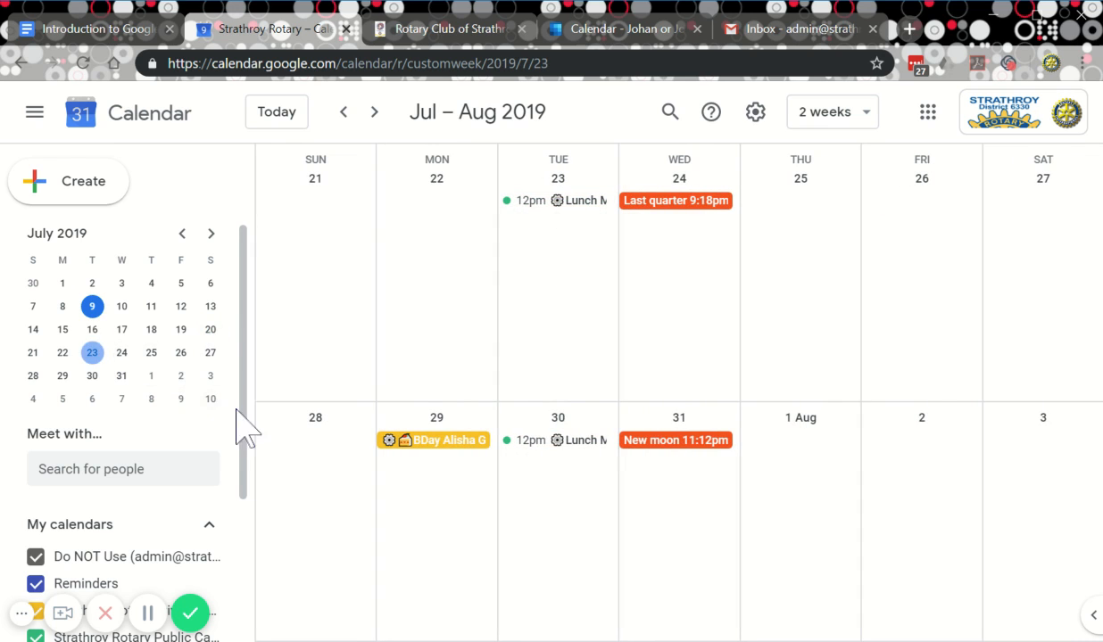
drag(98, 334, 184, 338)
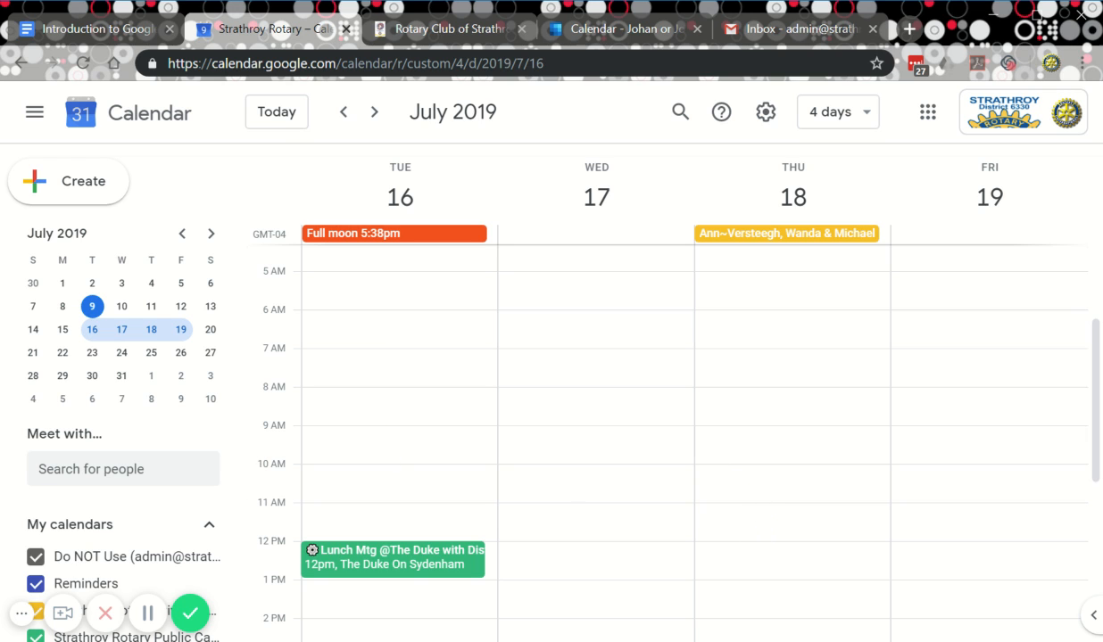
click(93, 376)
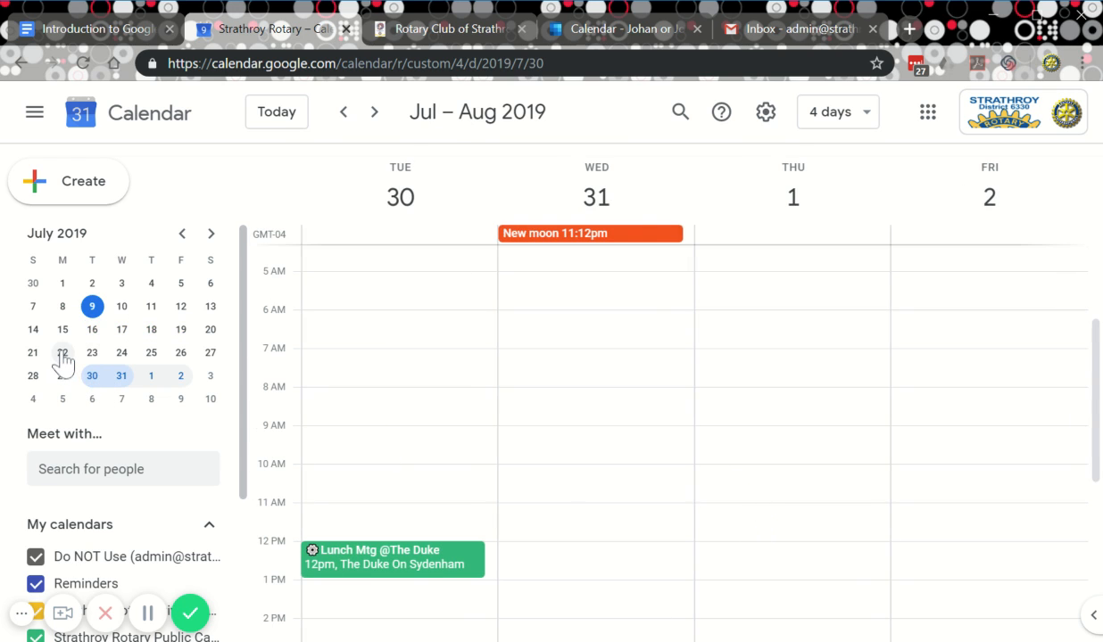
click(62, 353)
click(59, 285)
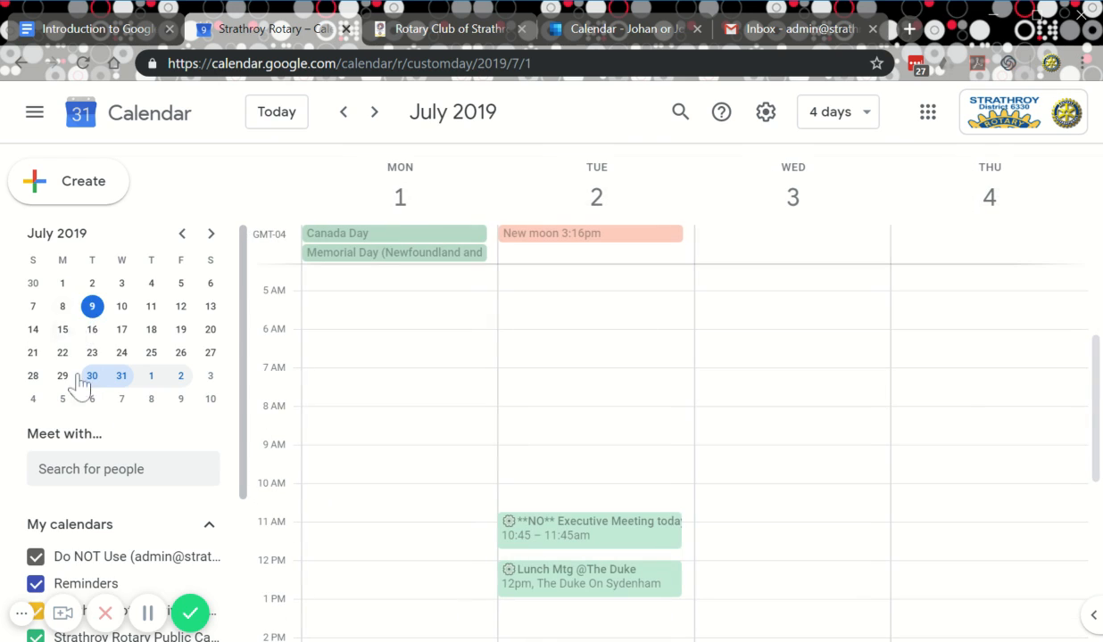
scroll(85, 392, down, 3)
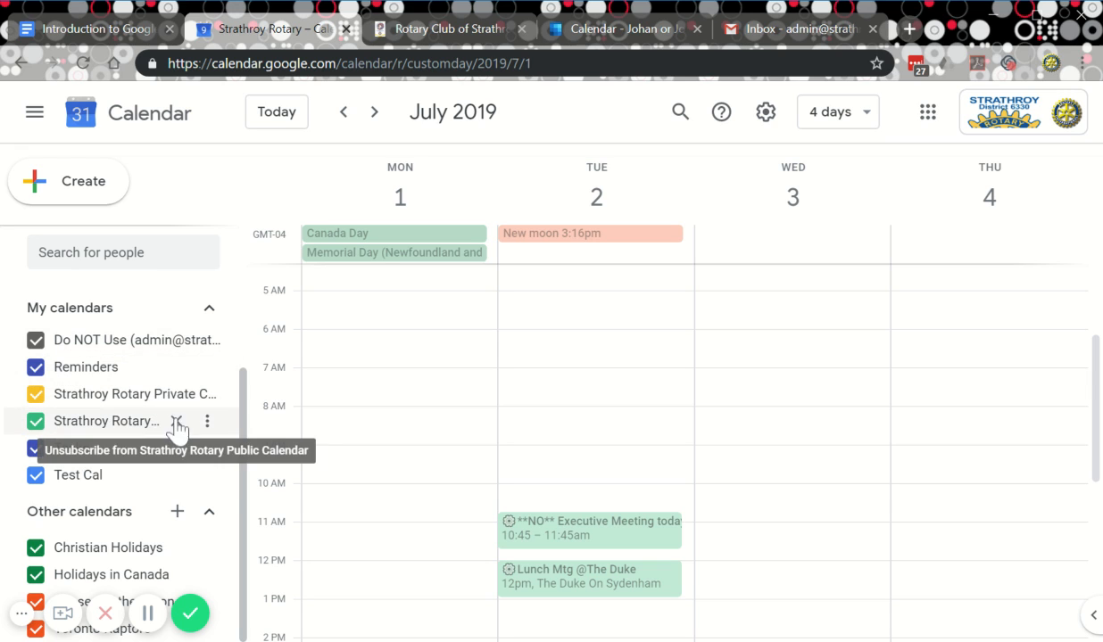
Unsubscribe from Christian Holidays and Holidays in Canada, and remove Test Cal after confirming.
click(177, 550)
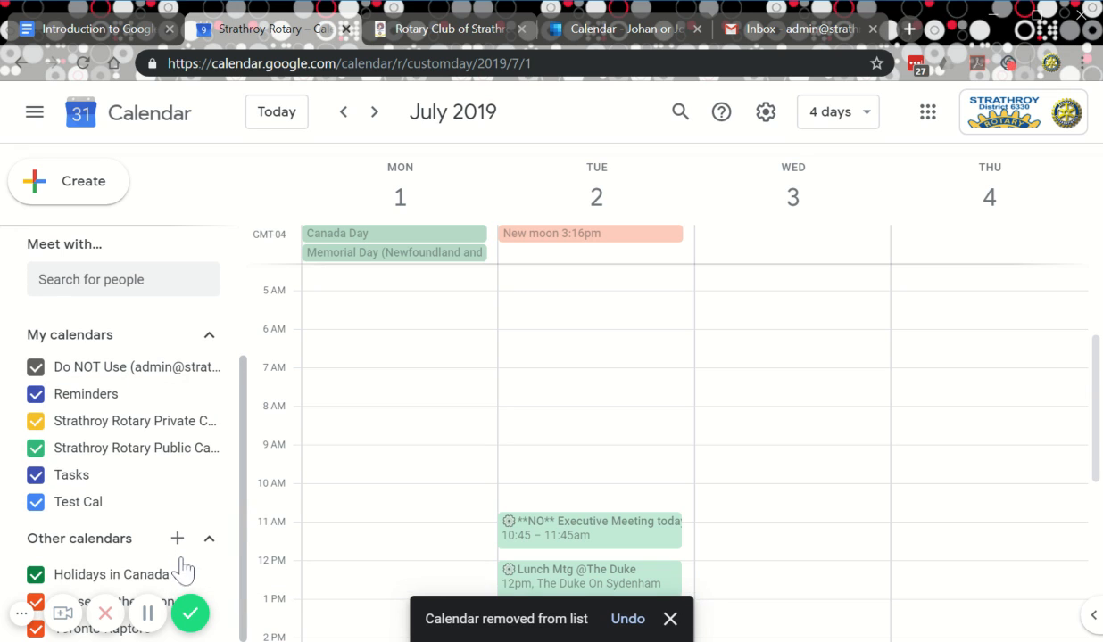
click(177, 569)
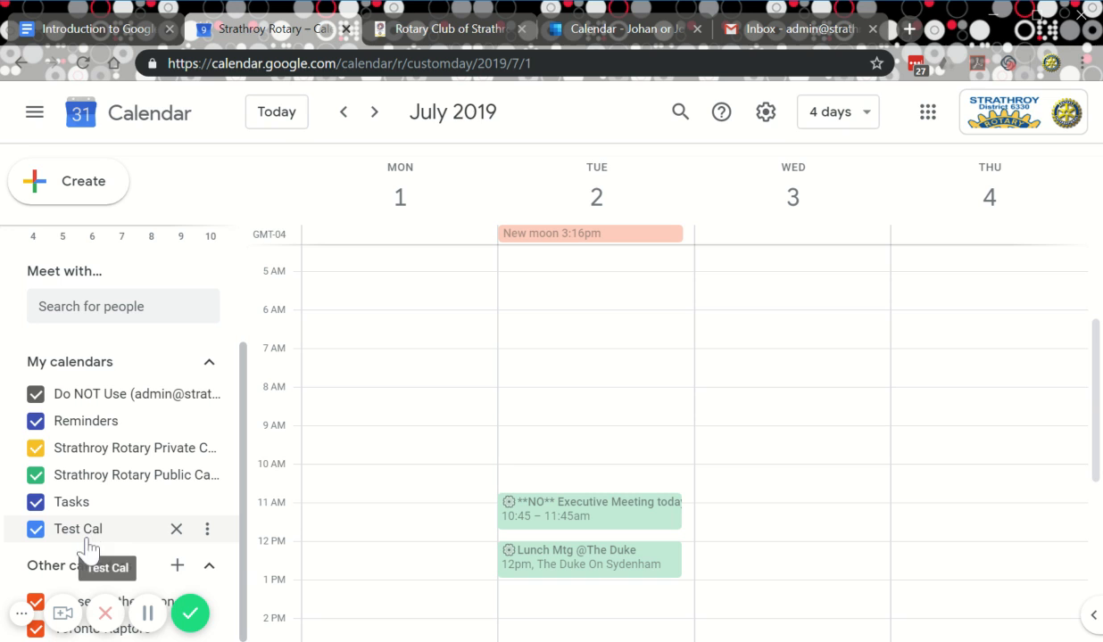
click(176, 529)
click(631, 421)
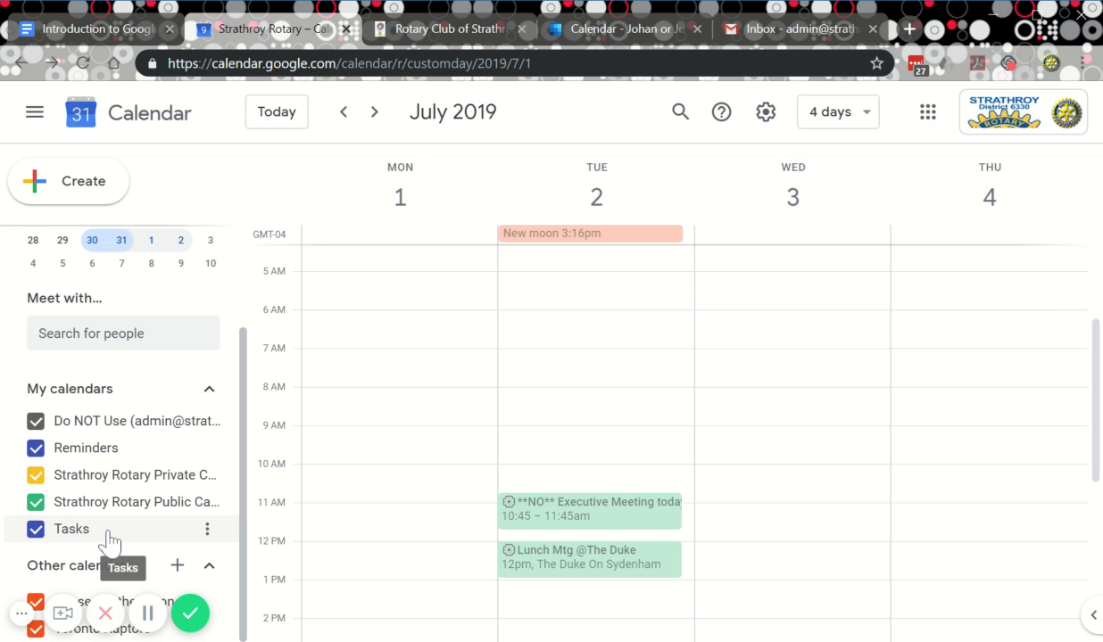
Unsubscribe from the Phases of the Moon and Toronto Raptors calendars.
scroll(120, 420, up, 3)
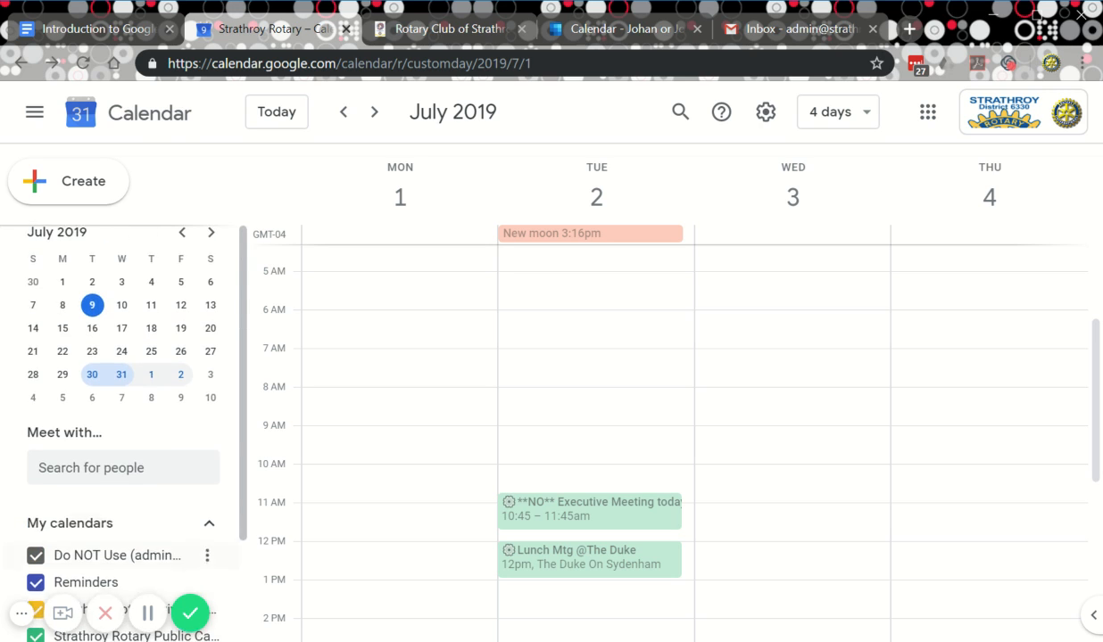
scroll(119, 419, down, 3)
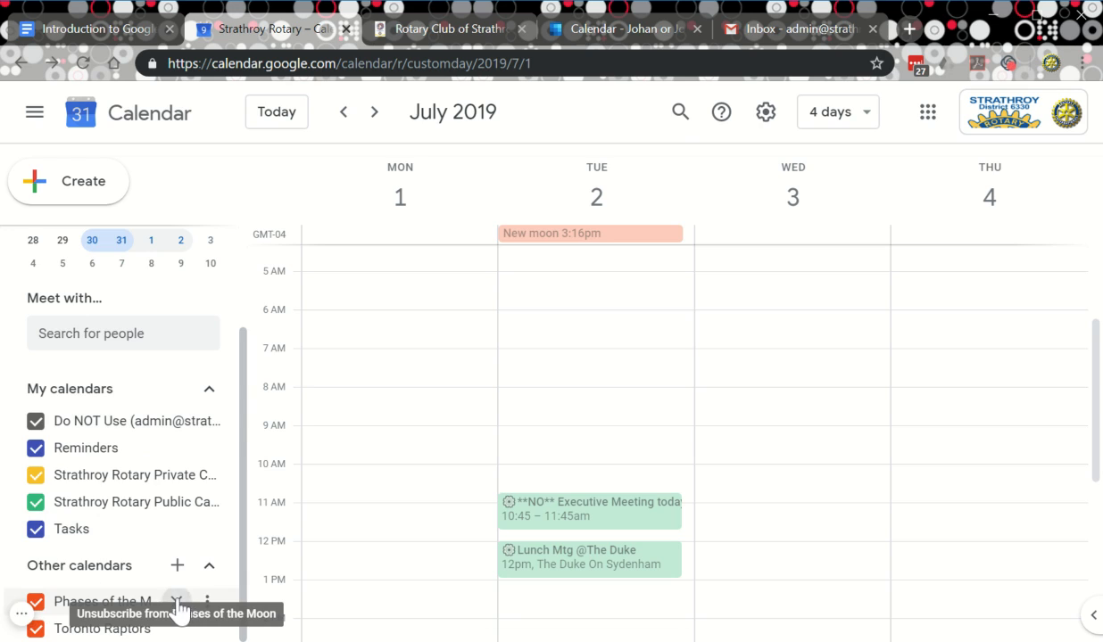
click(178, 612)
click(178, 628)
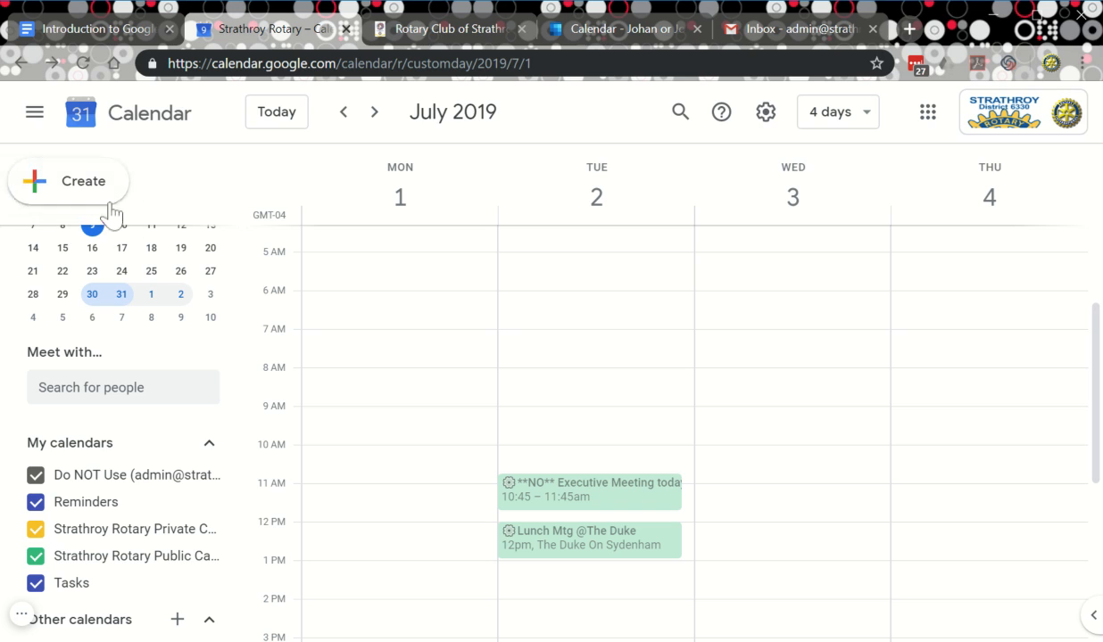
click(43, 128)
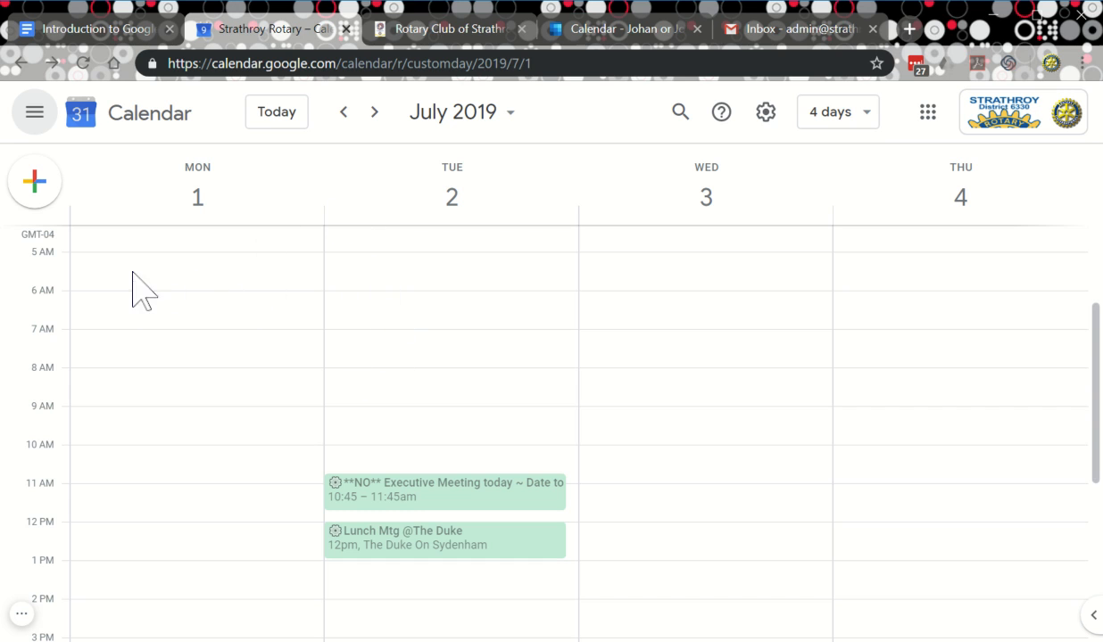
scroll(179, 393, up, 3)
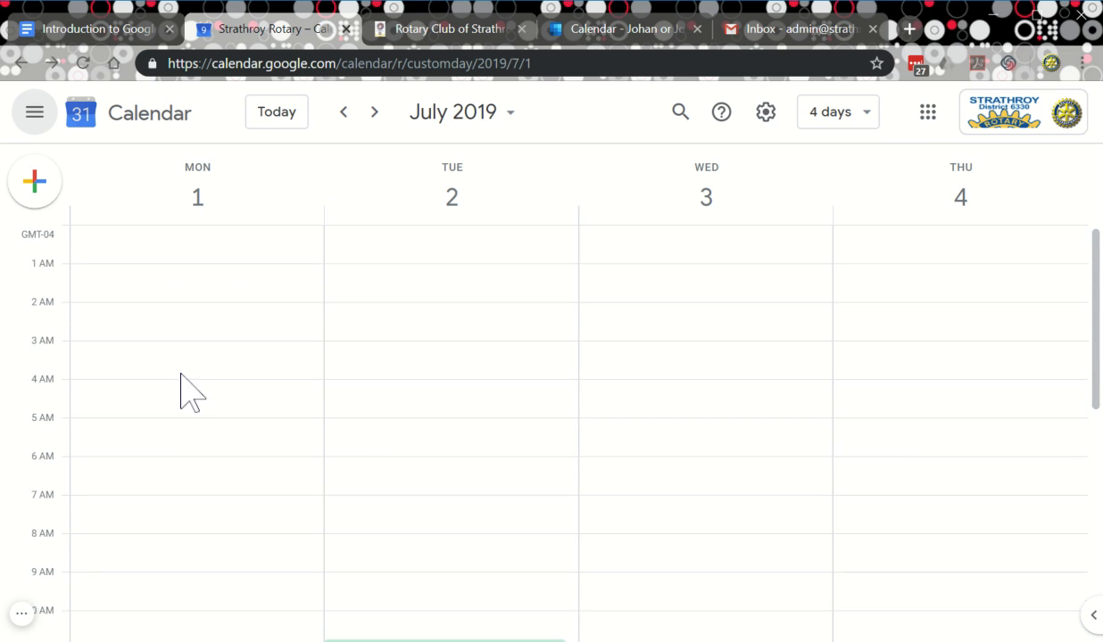
click(173, 247)
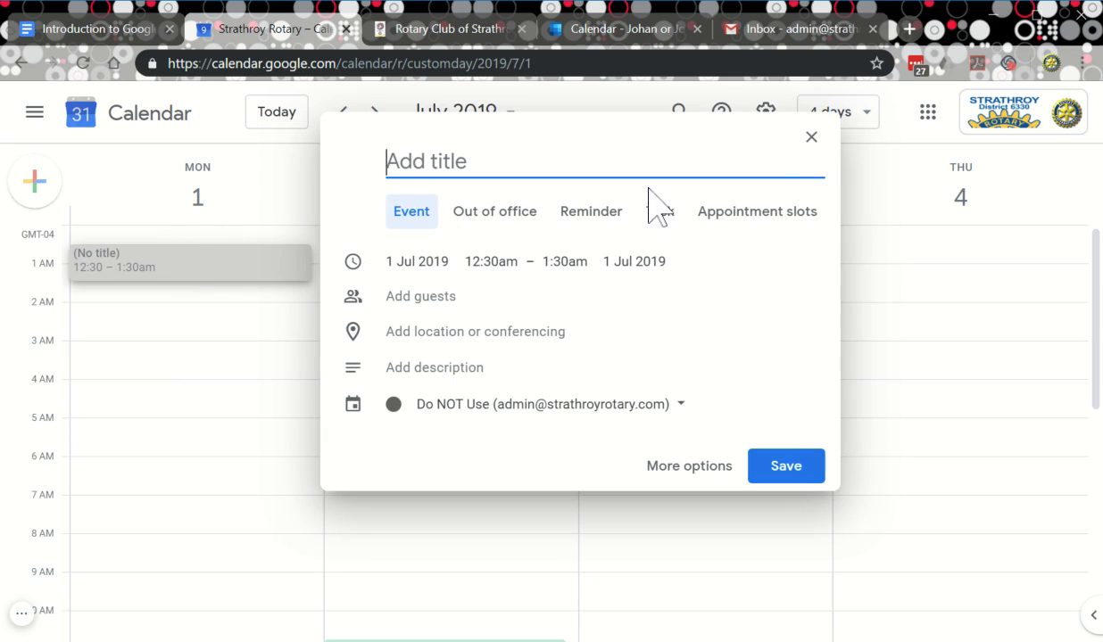
click(811, 139)
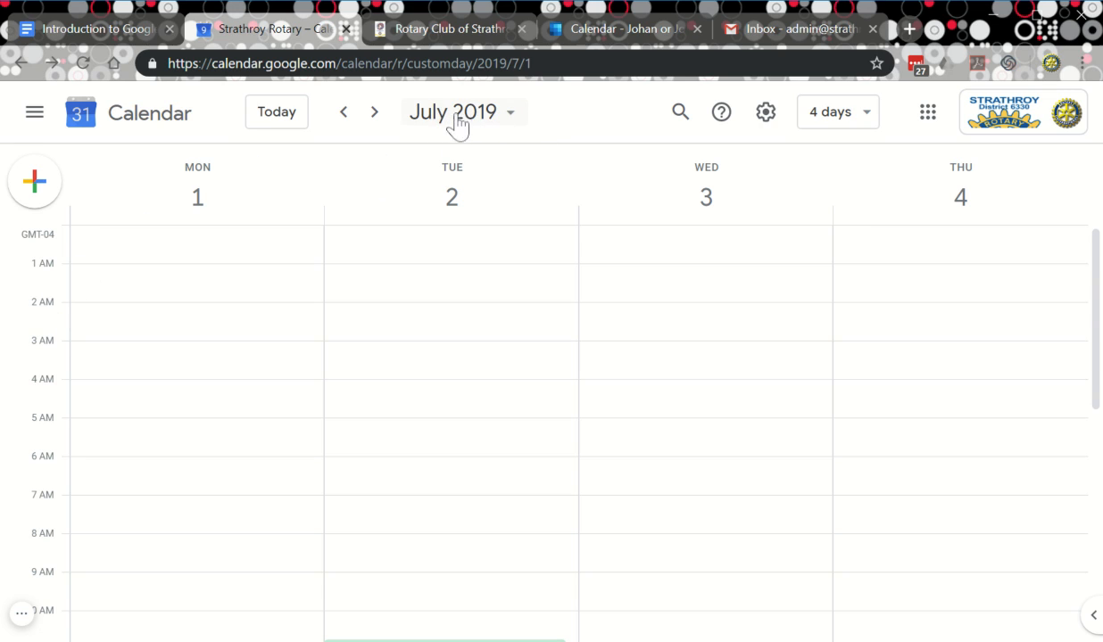
Advance the month picker to October 2019 and jump to Wednesday 30 October.
click(511, 117)
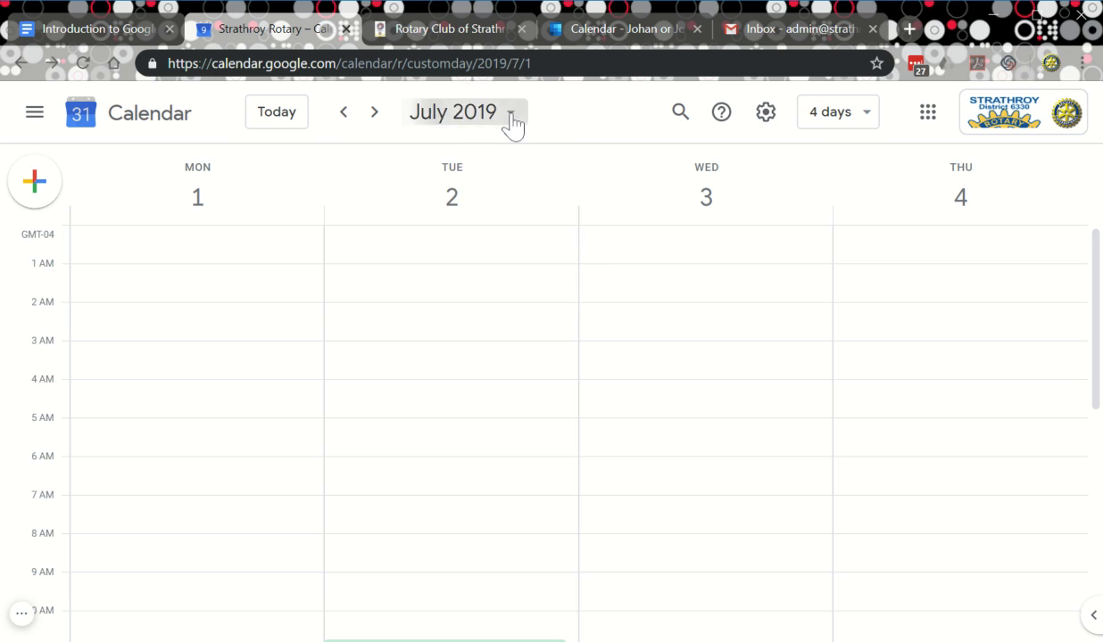
click(567, 114)
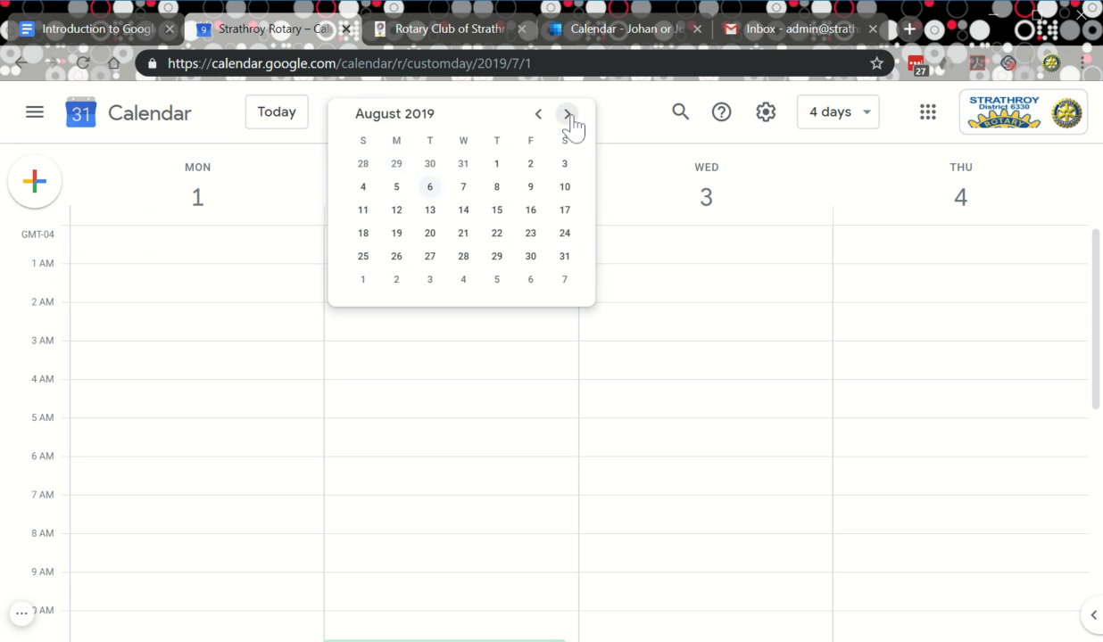
click(568, 114)
click(567, 114)
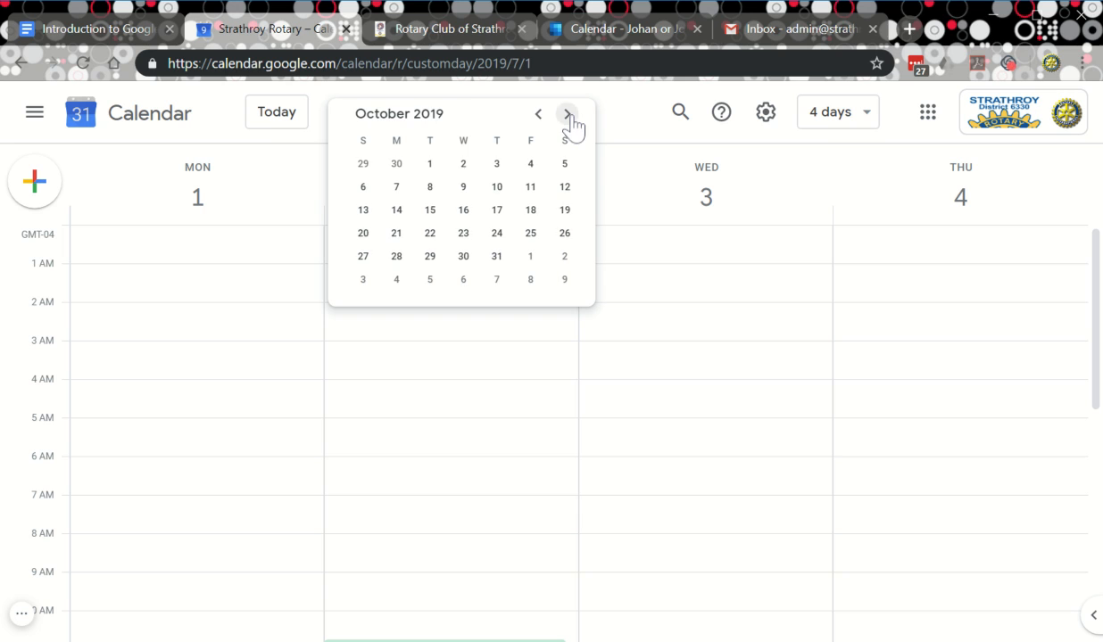
click(530, 186)
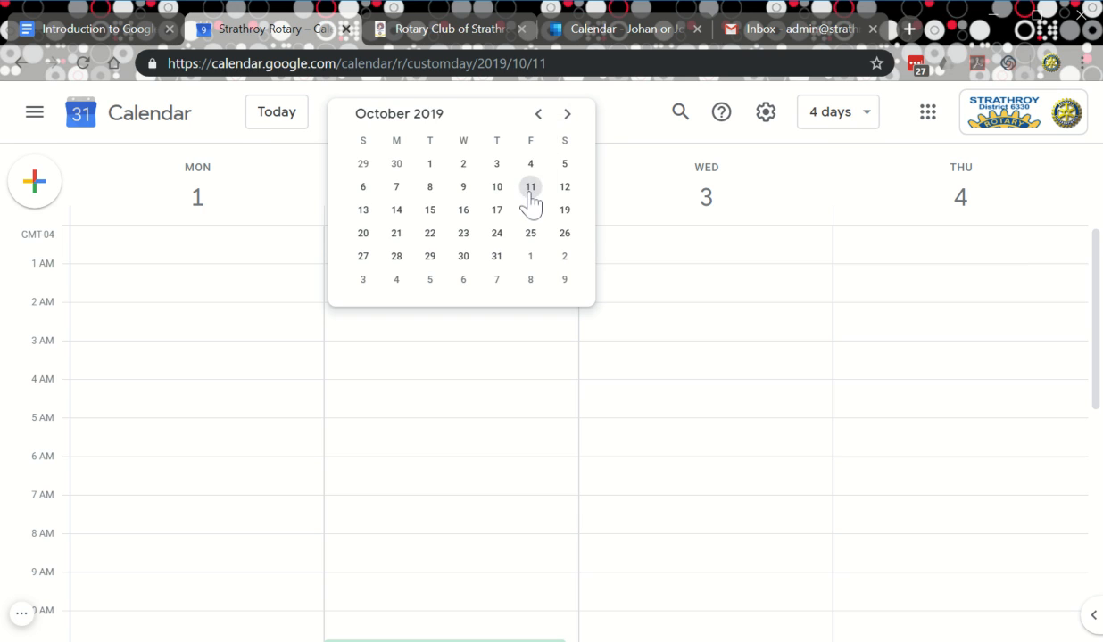
click(396, 235)
click(463, 257)
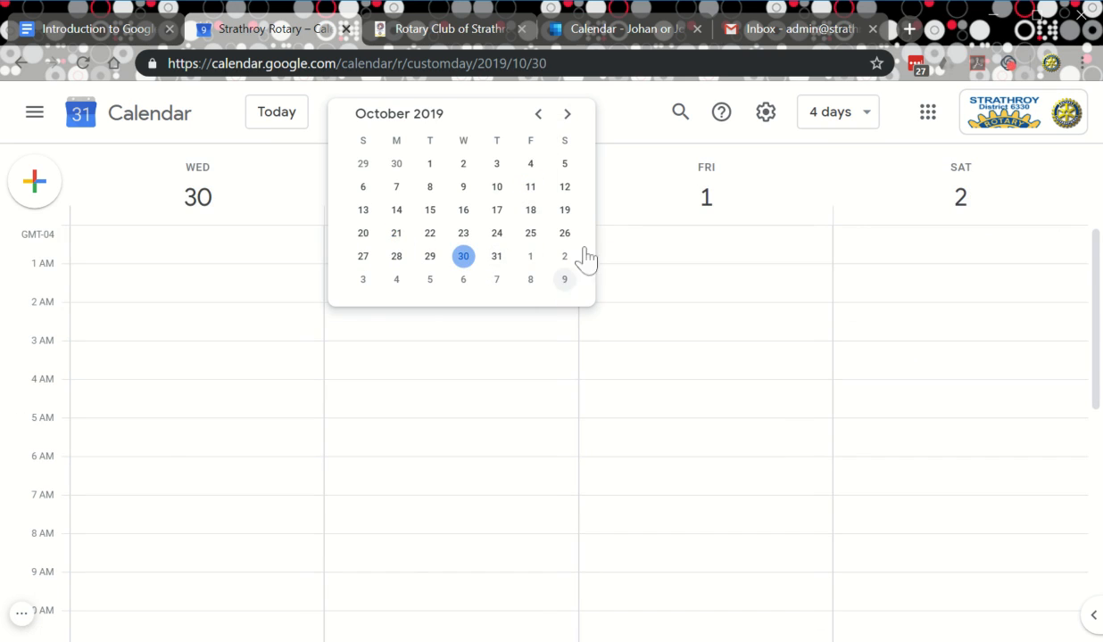
click(631, 121)
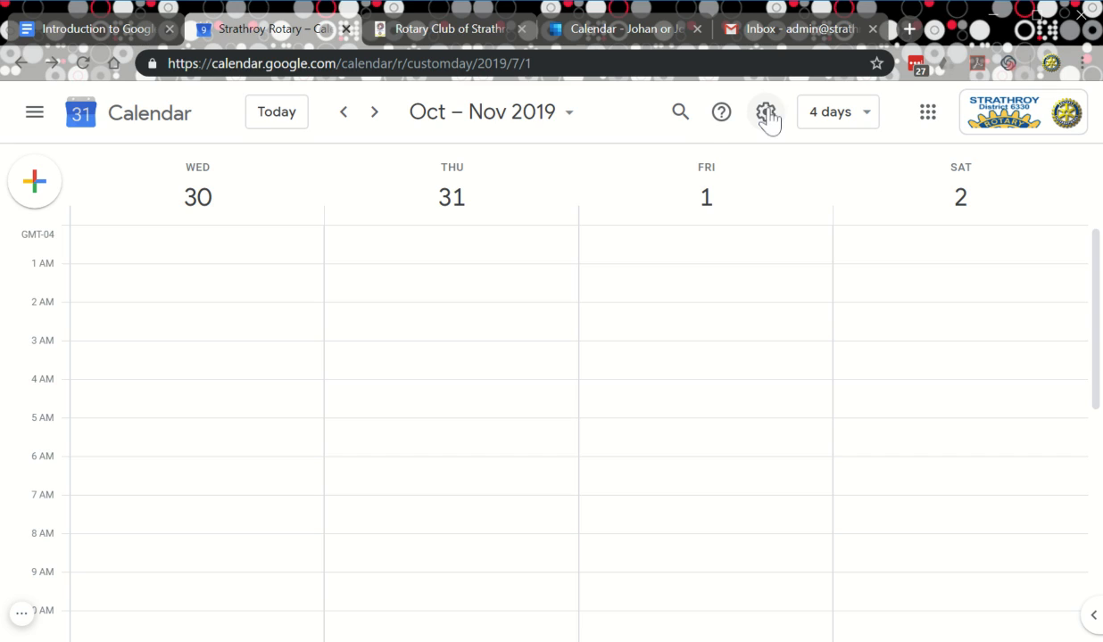
Try the Day and Schedule views, settling on 2 weeks for October 27 – November 9, 2019.
click(864, 123)
click(830, 172)
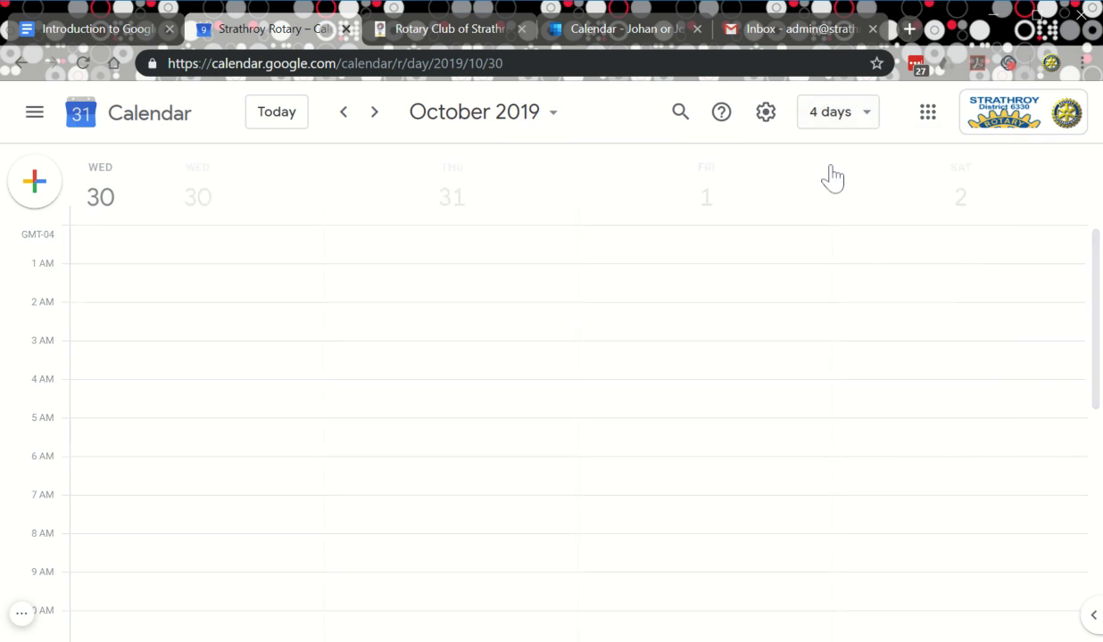
click(855, 125)
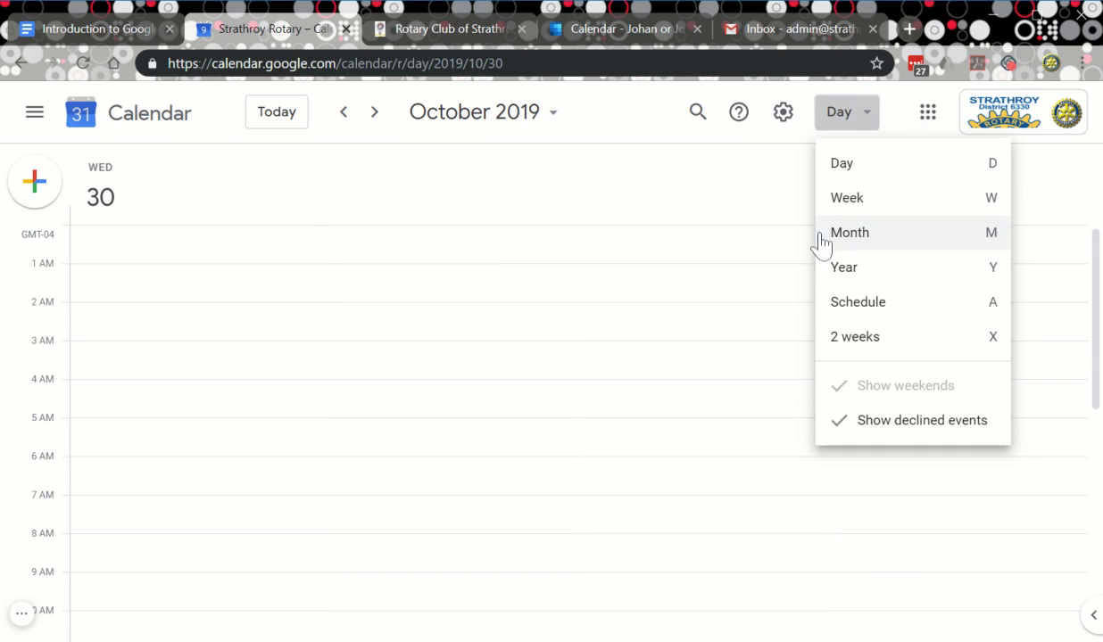
click(876, 311)
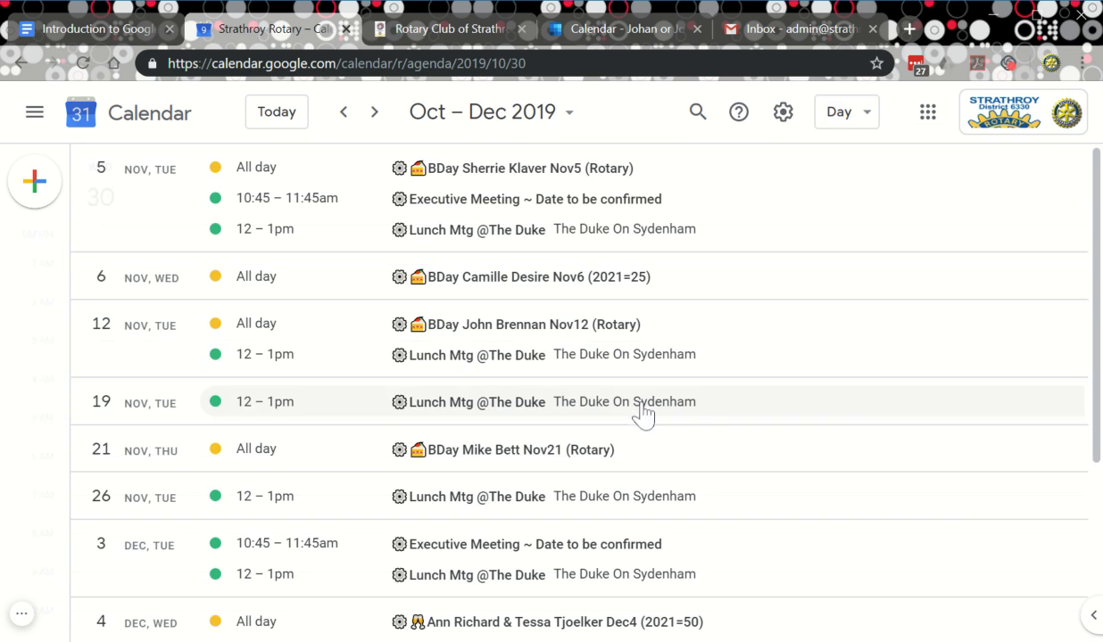
scroll(596, 414, down, 12)
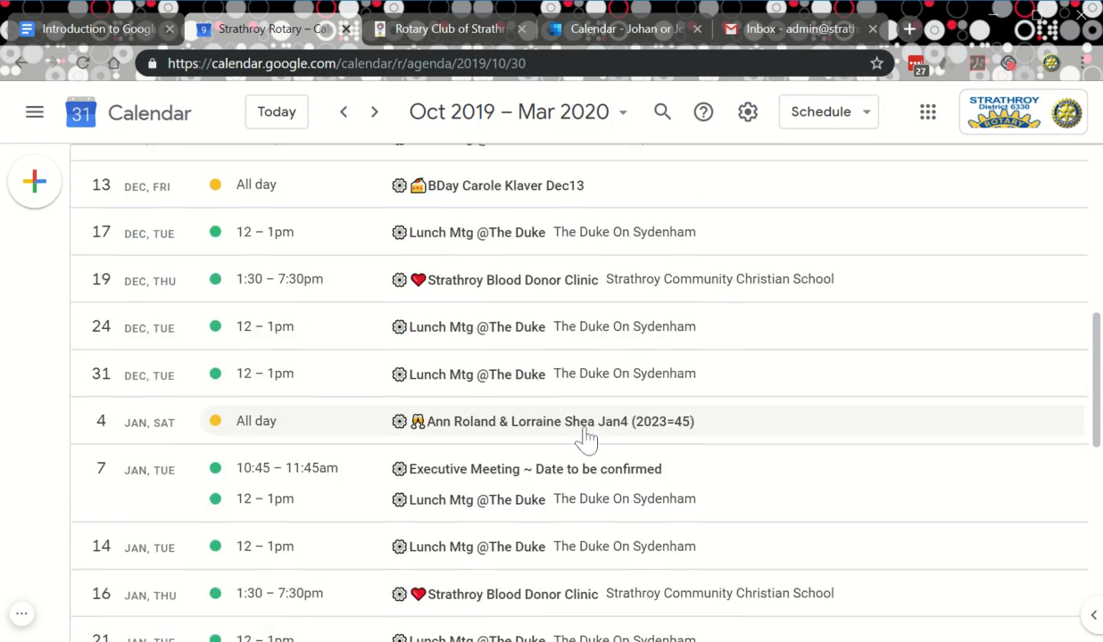
scroll(603, 457, up, 12)
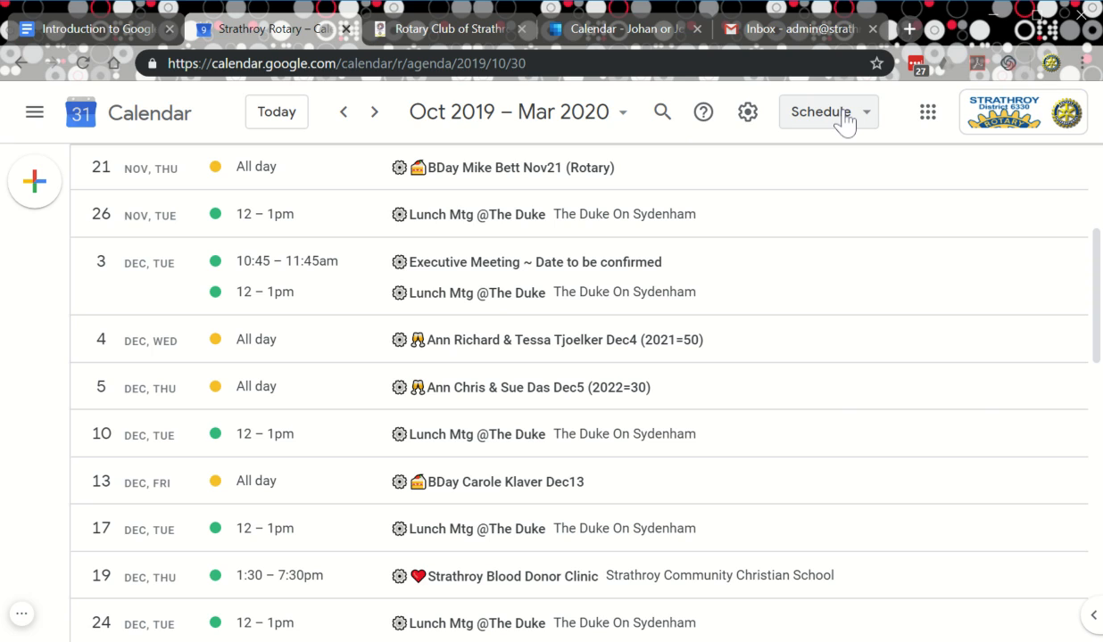
click(844, 123)
click(829, 350)
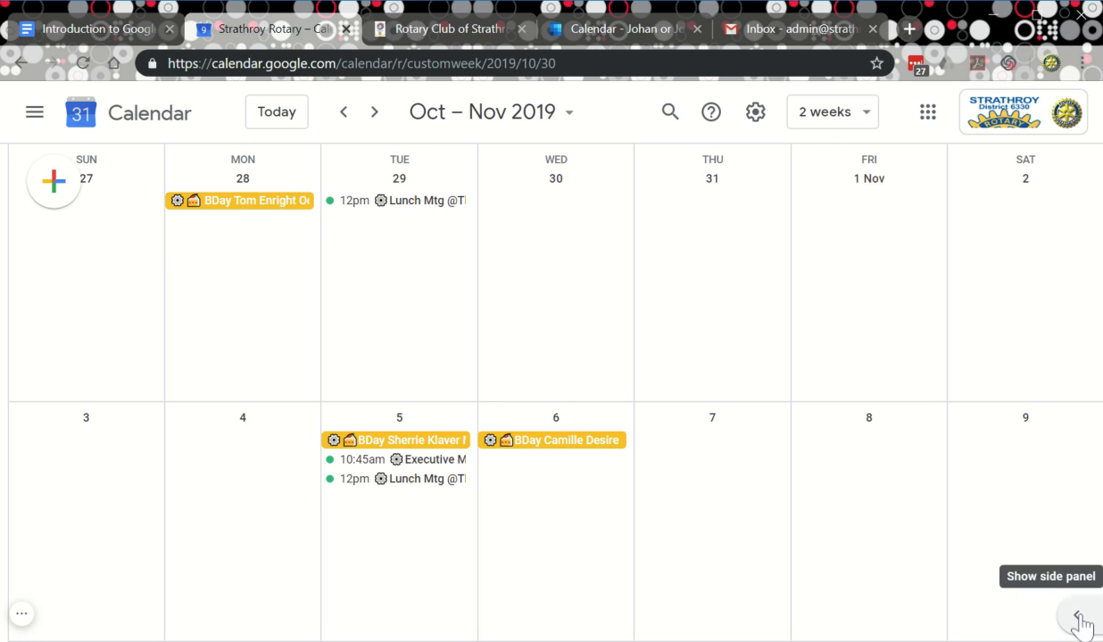
click(1077, 620)
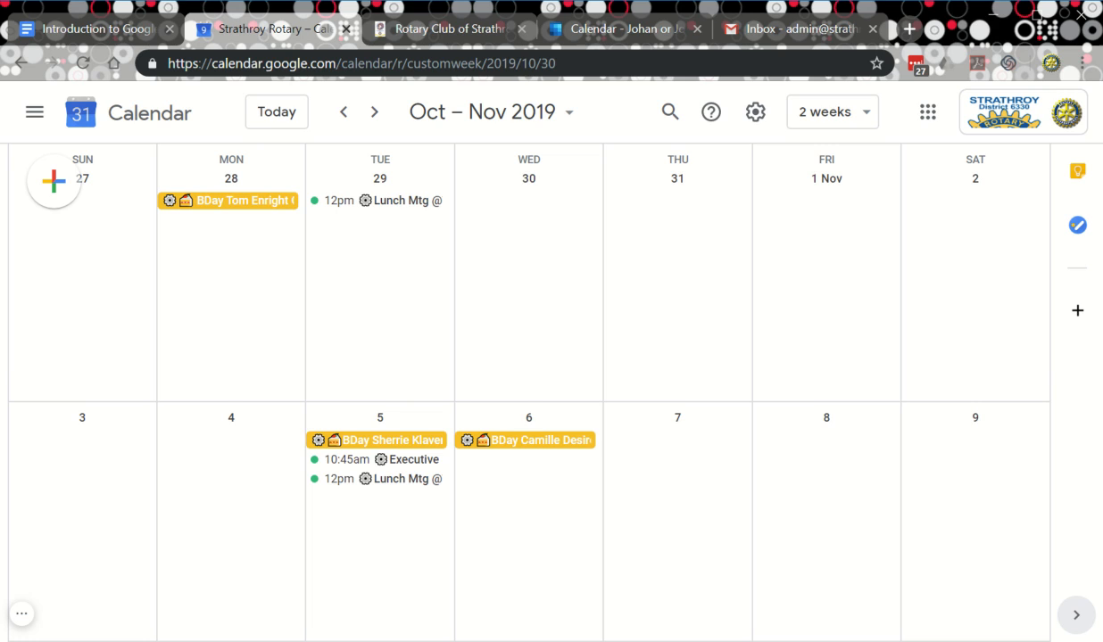
click(1077, 615)
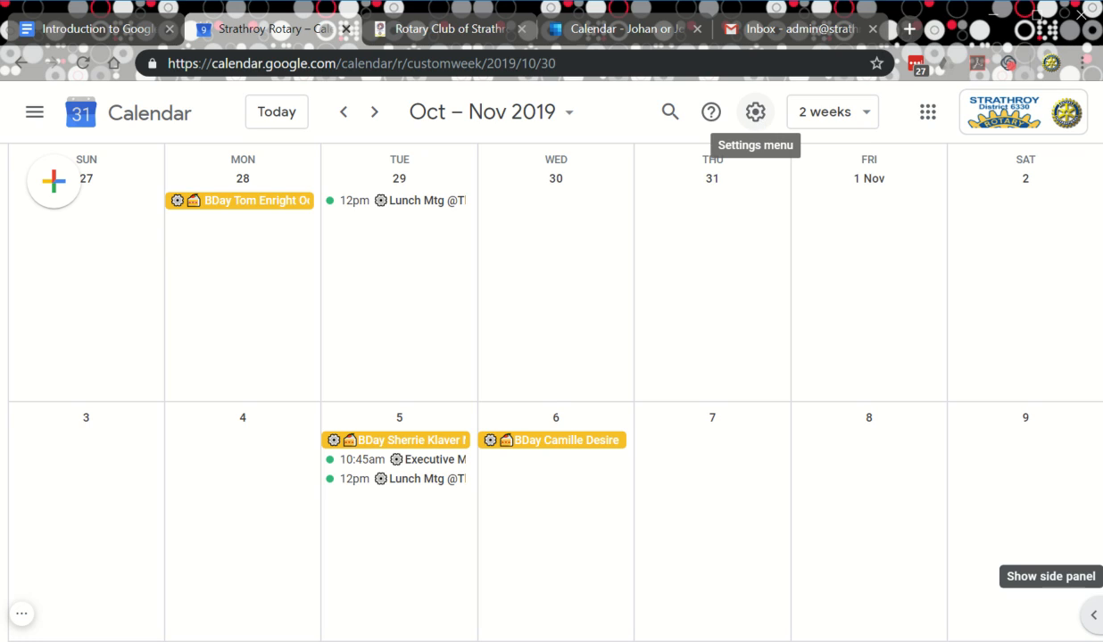
Open the full Settings page from the gear menu and scroll through its sidebar.
click(756, 113)
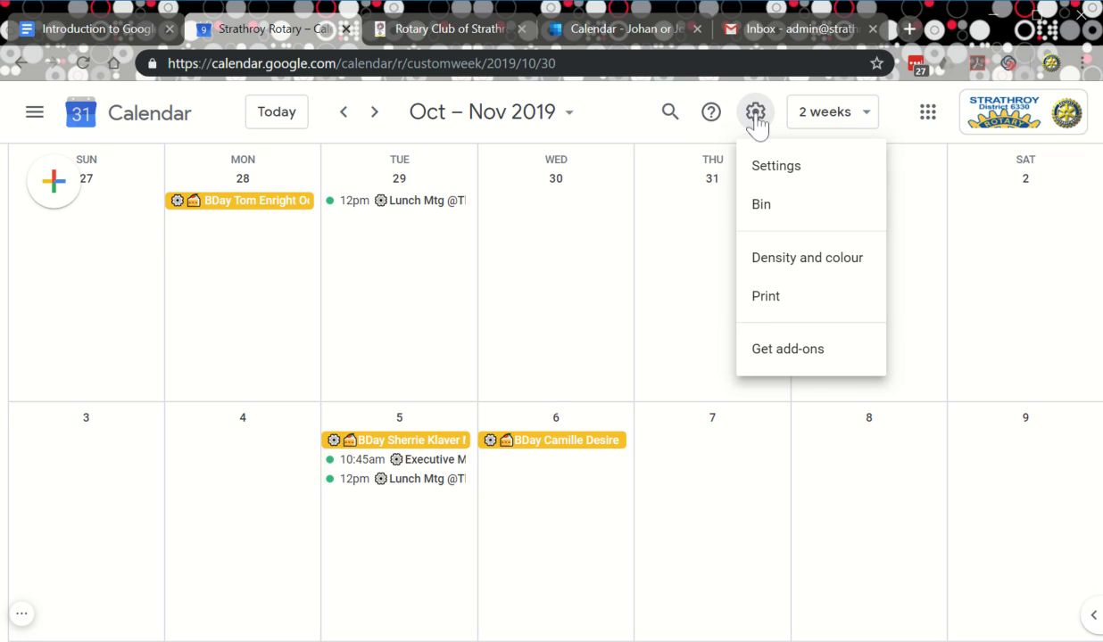
click(777, 169)
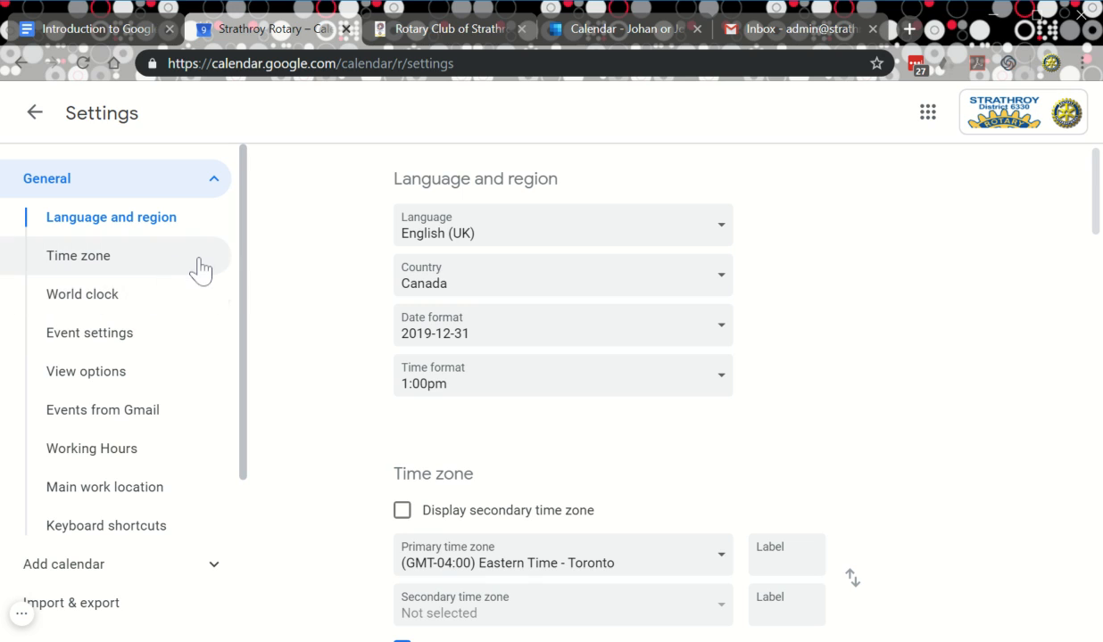
scroll(184, 273, down, 2)
scroll(185, 273, up, 2)
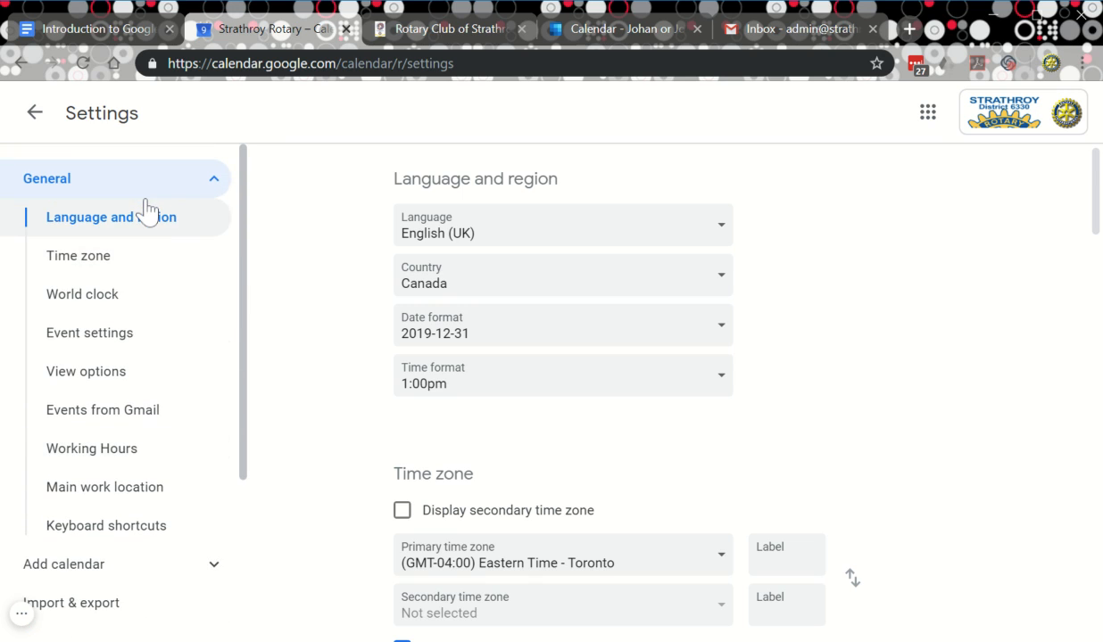
scroll(107, 219, down, 1)
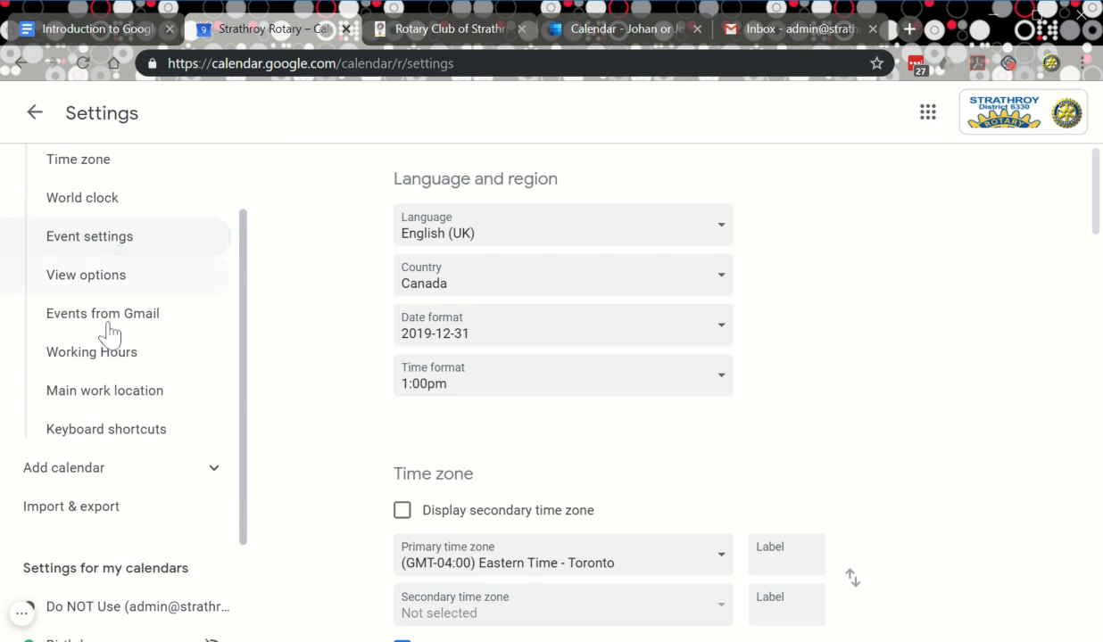
scroll(78, 428, up, 1)
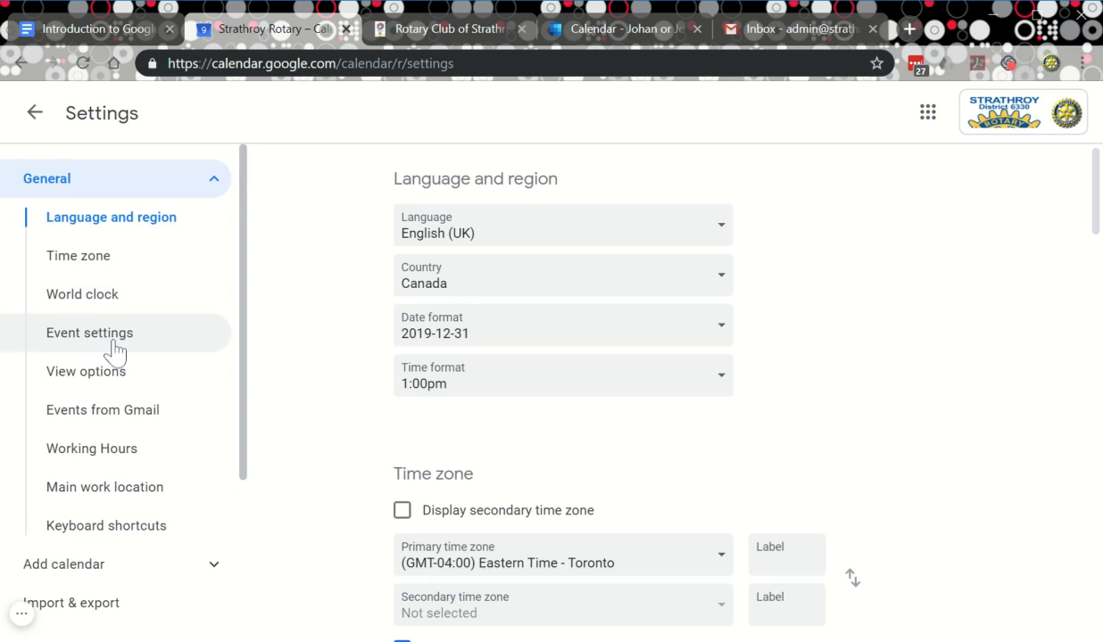
scroll(114, 351, down, 1)
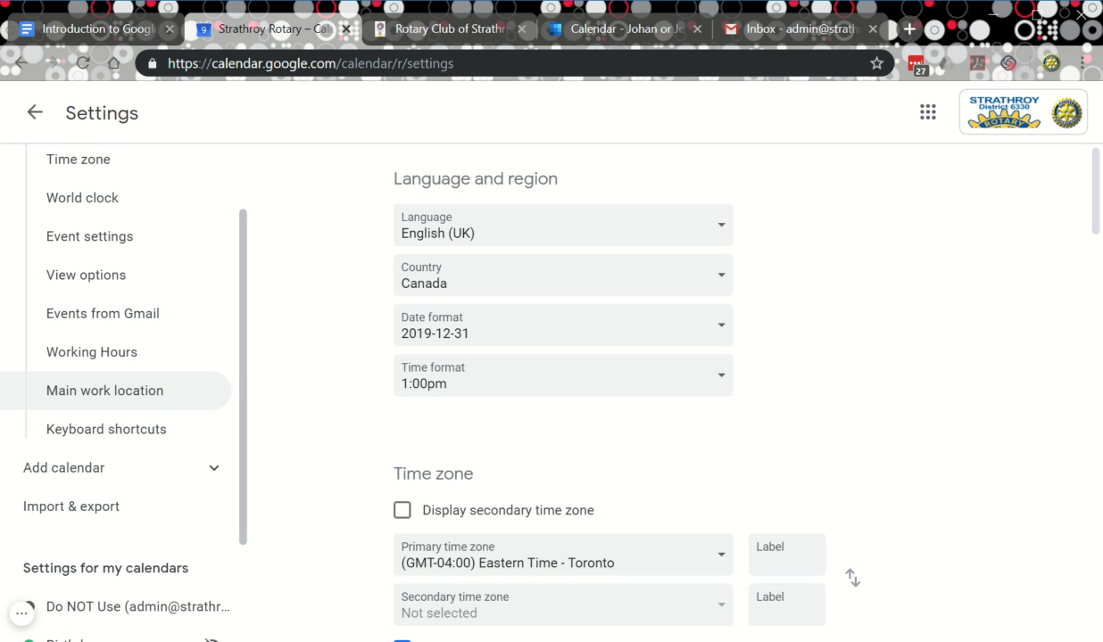
scroll(116, 401, down, 1)
scroll(116, 401, up, 2)
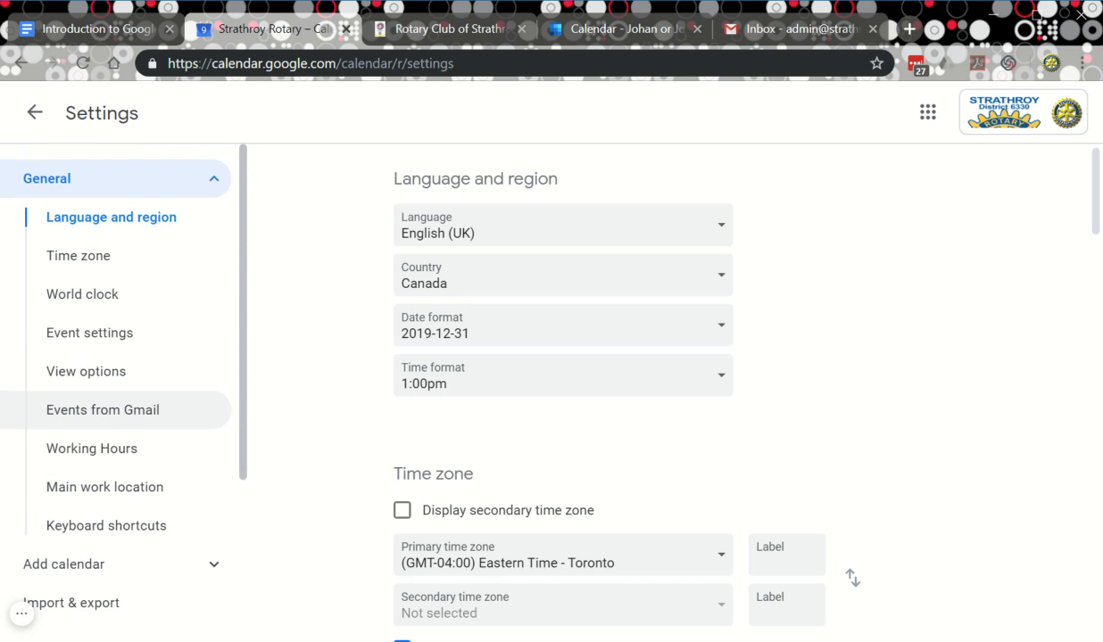
scroll(116, 410, down, 3)
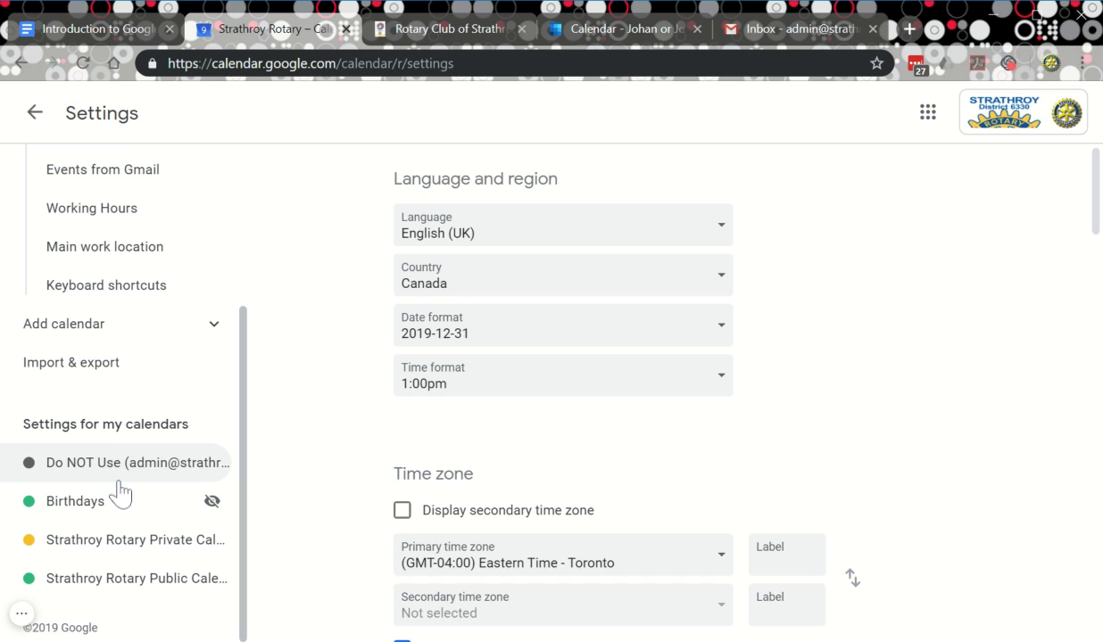
scroll(125, 462, up, 2)
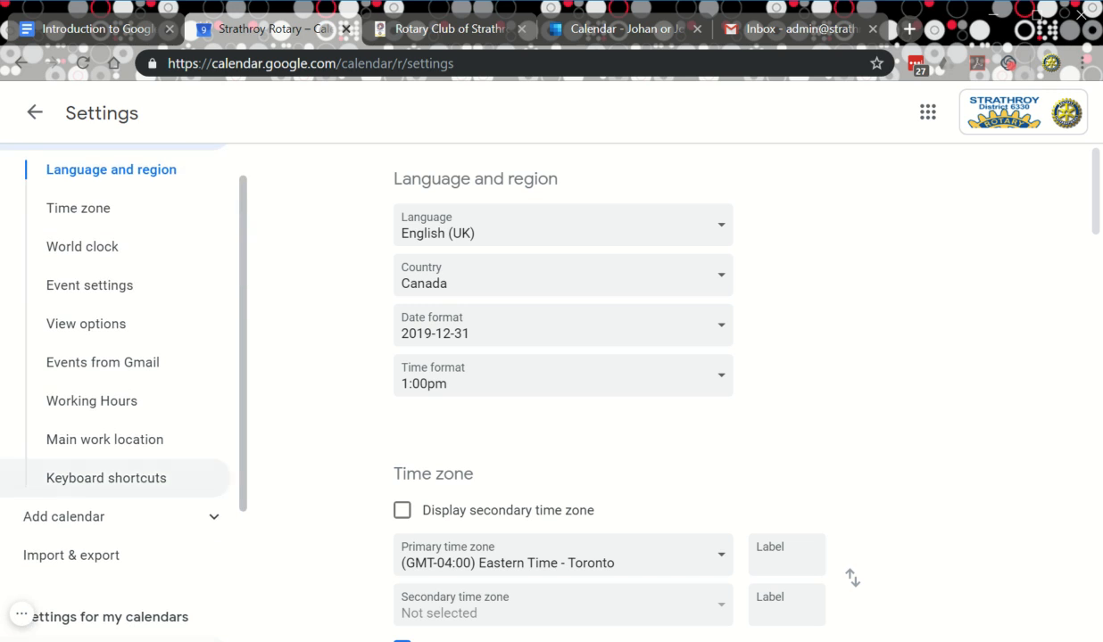
scroll(125, 462, down, 1)
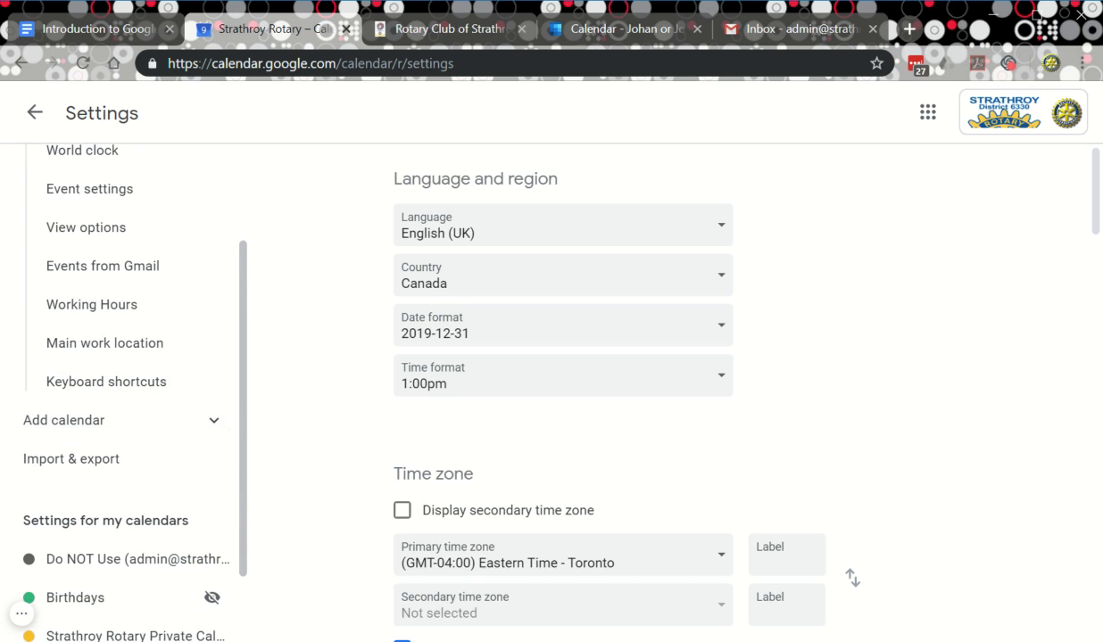
Expand Add calendar and open Browse calendars of interest.
click(214, 423)
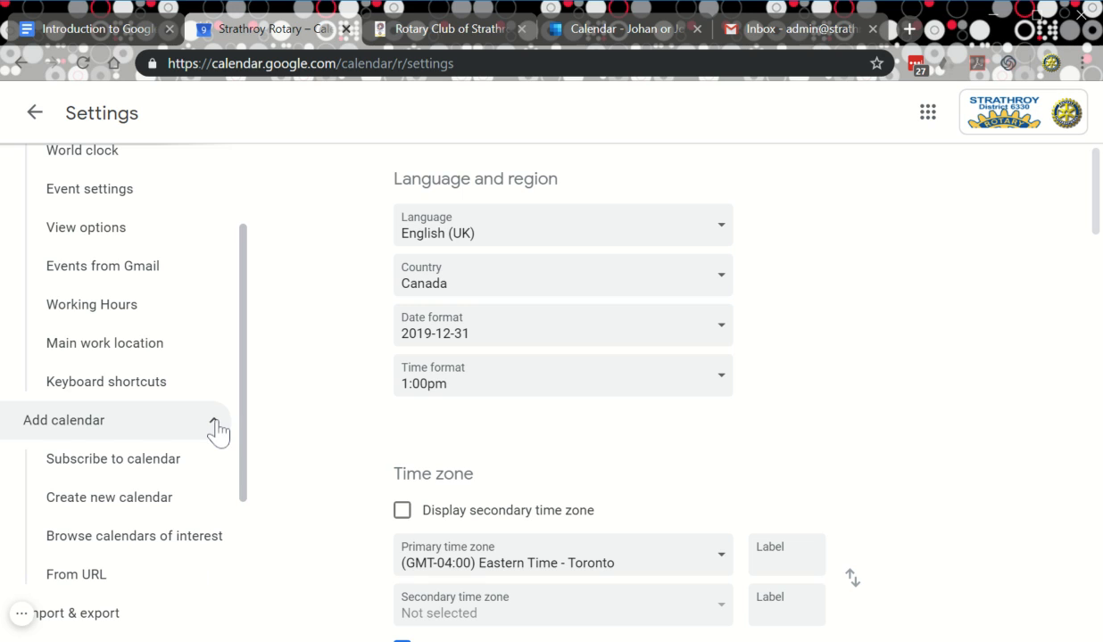
scroll(219, 446, down, 2)
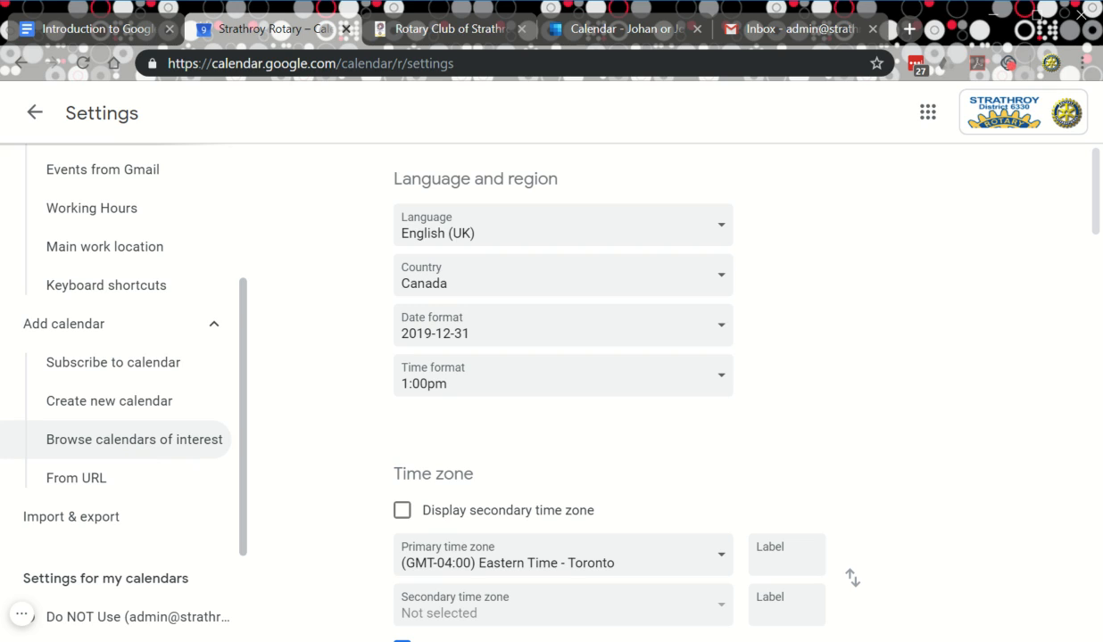
click(159, 450)
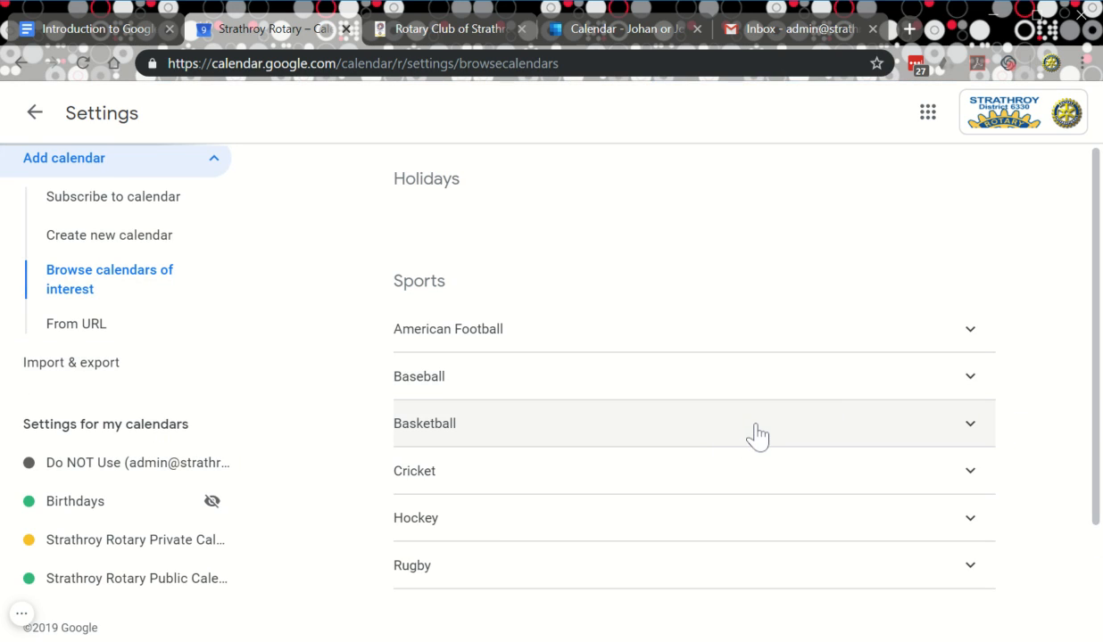
Subscribe to Christian Holidays and, under Basketball > NBA, to Toronto Raptors.
scroll(773, 432, down, 2)
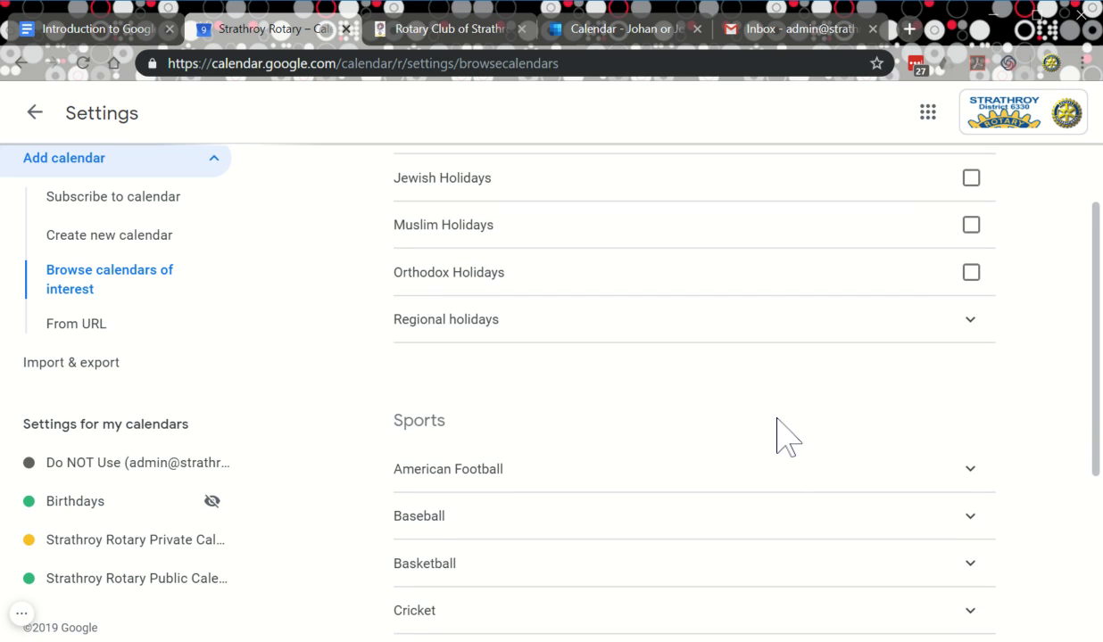
scroll(776, 431, up, 2)
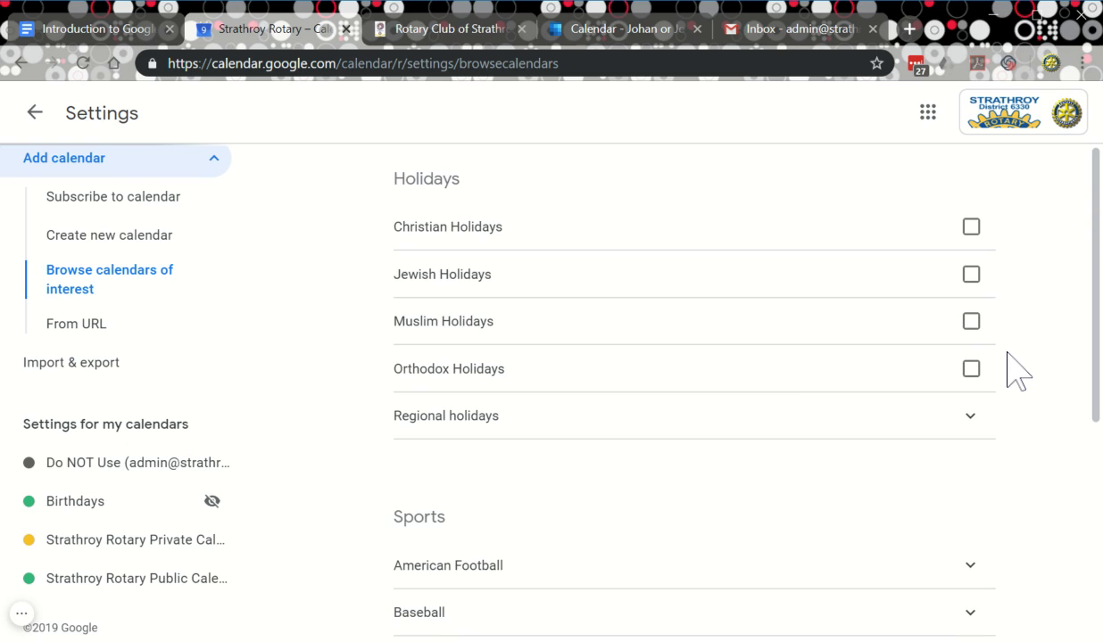
click(971, 226)
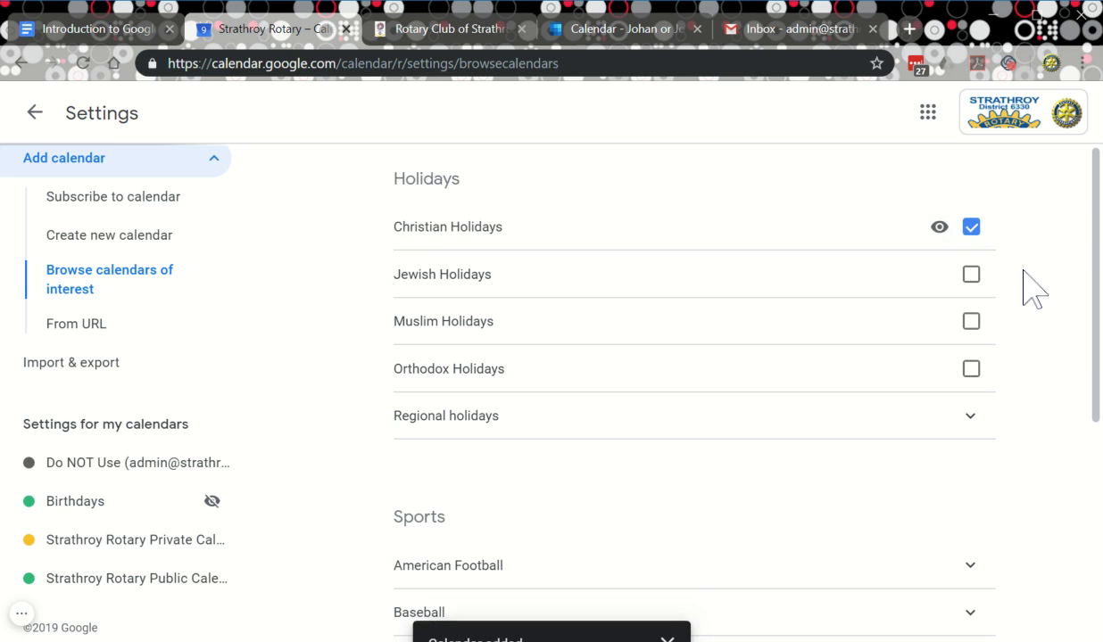
scroll(1001, 327, down, 1)
scroll(1001, 325, down, 4)
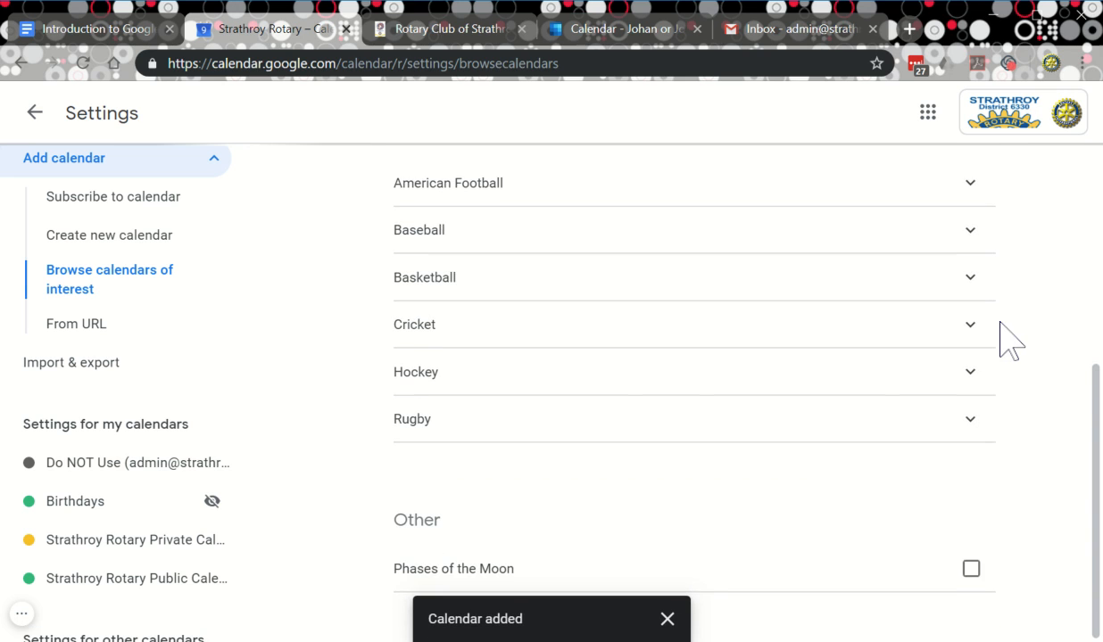
scroll(998, 321, up, 1)
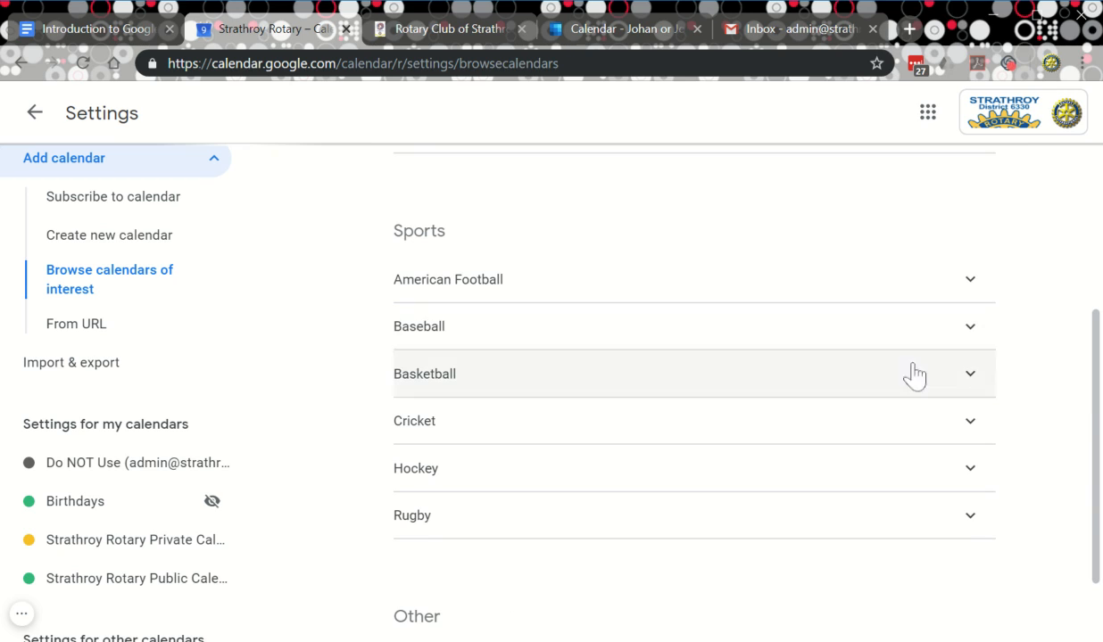
click(967, 384)
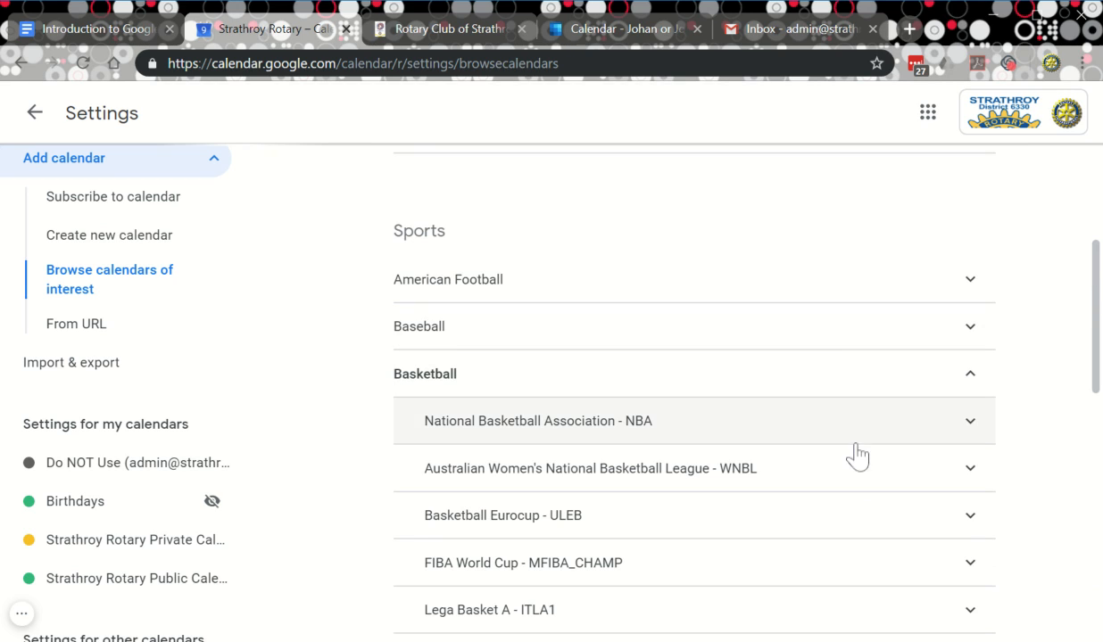
click(798, 433)
scroll(821, 451, down, 12)
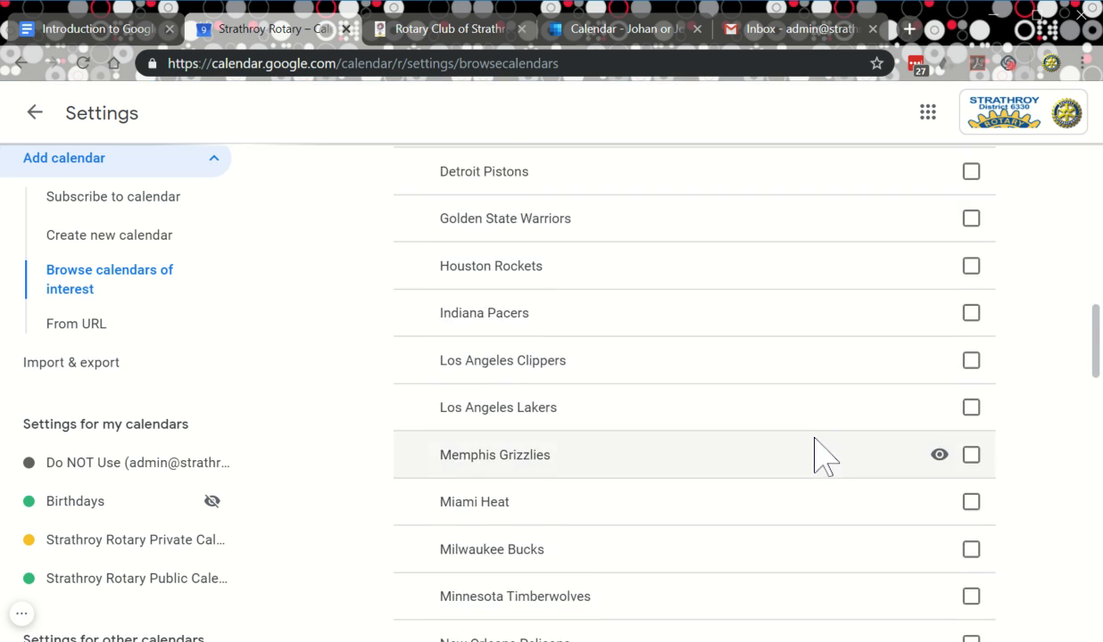
scroll(813, 472, down, 5)
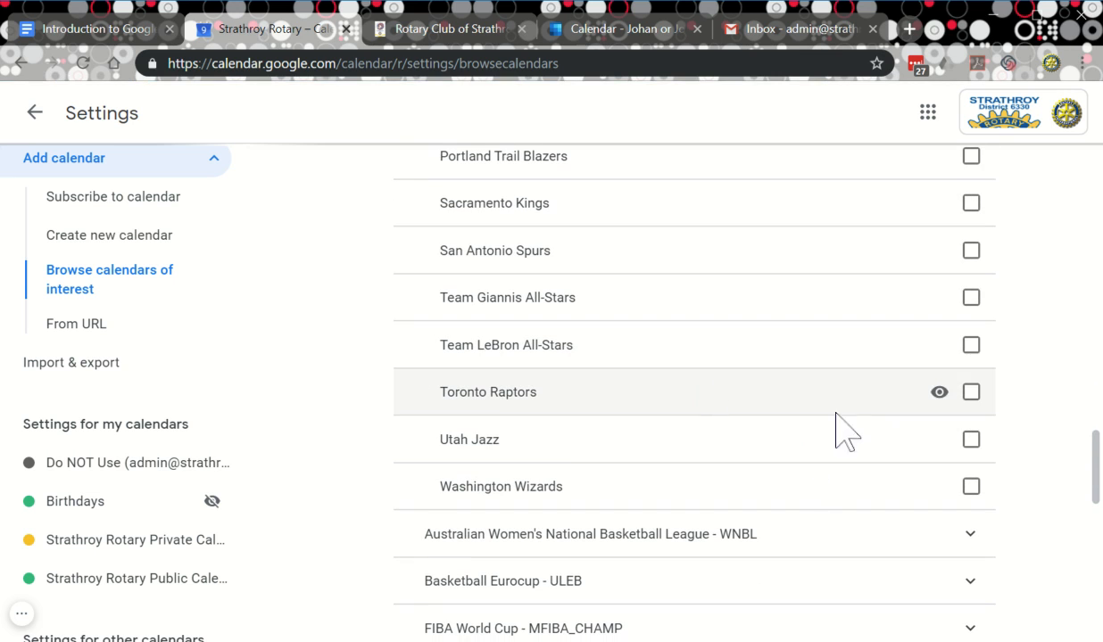
click(971, 392)
Subscribe to the Phases of the Moon calendar.
scroll(1017, 424, down, 3)
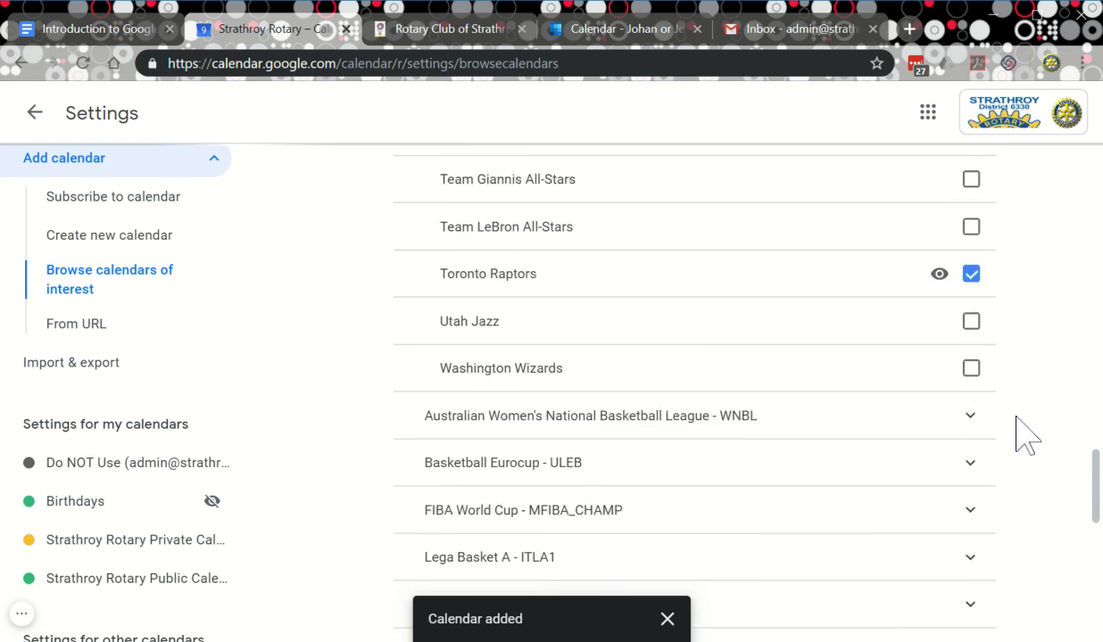
scroll(981, 426, down, 2)
scroll(808, 460, down, 4)
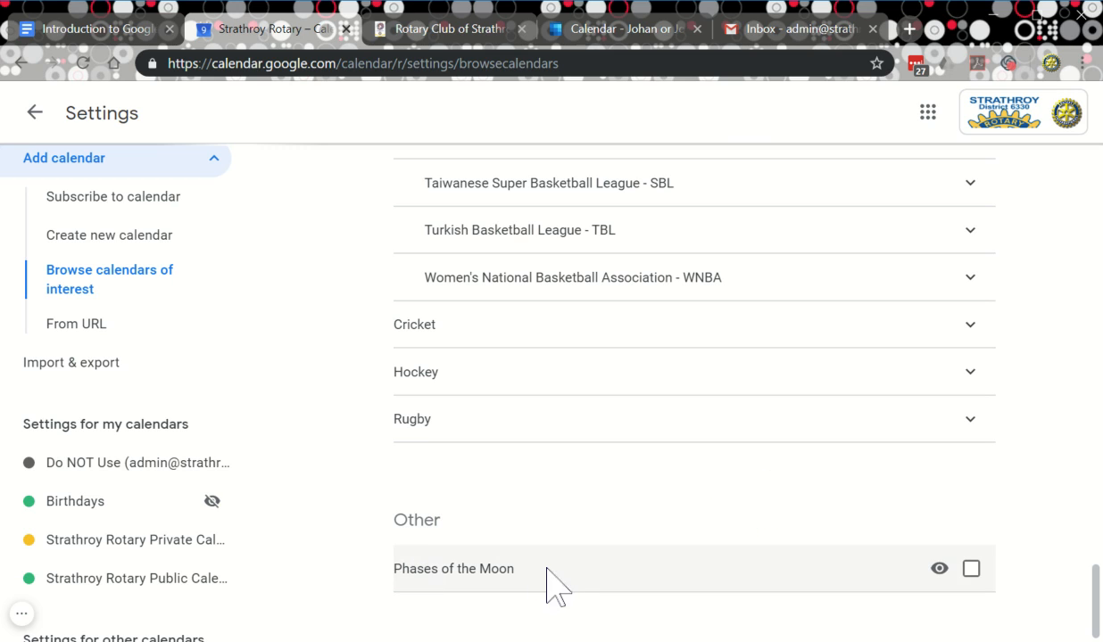
click(971, 575)
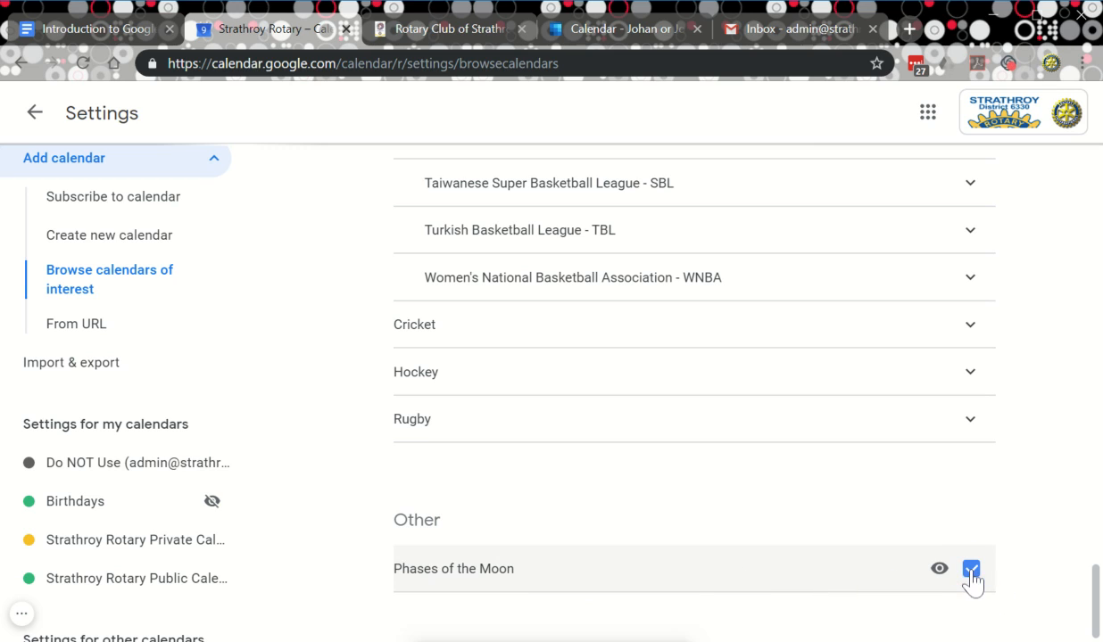
scroll(496, 492, up, 10)
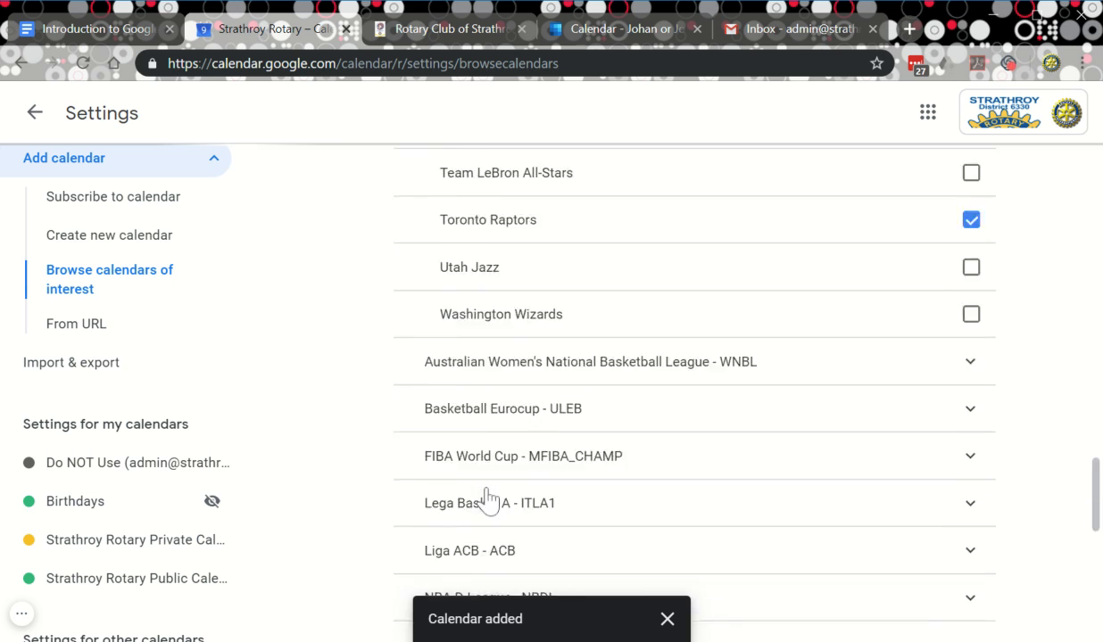
scroll(484, 482, up, 7)
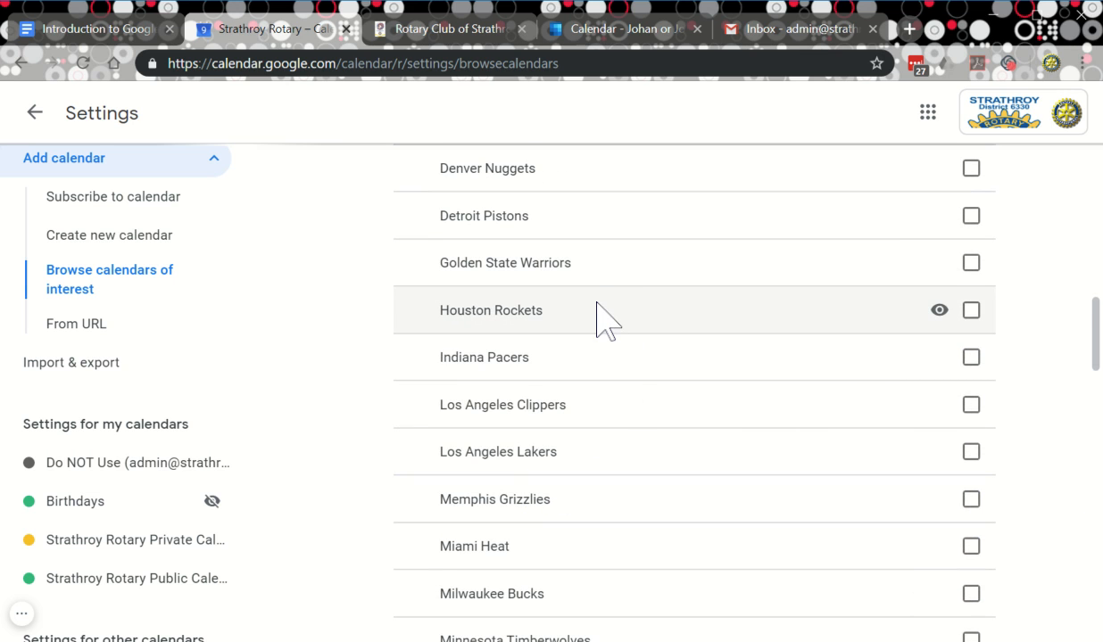
scroll(598, 313, up, 7)
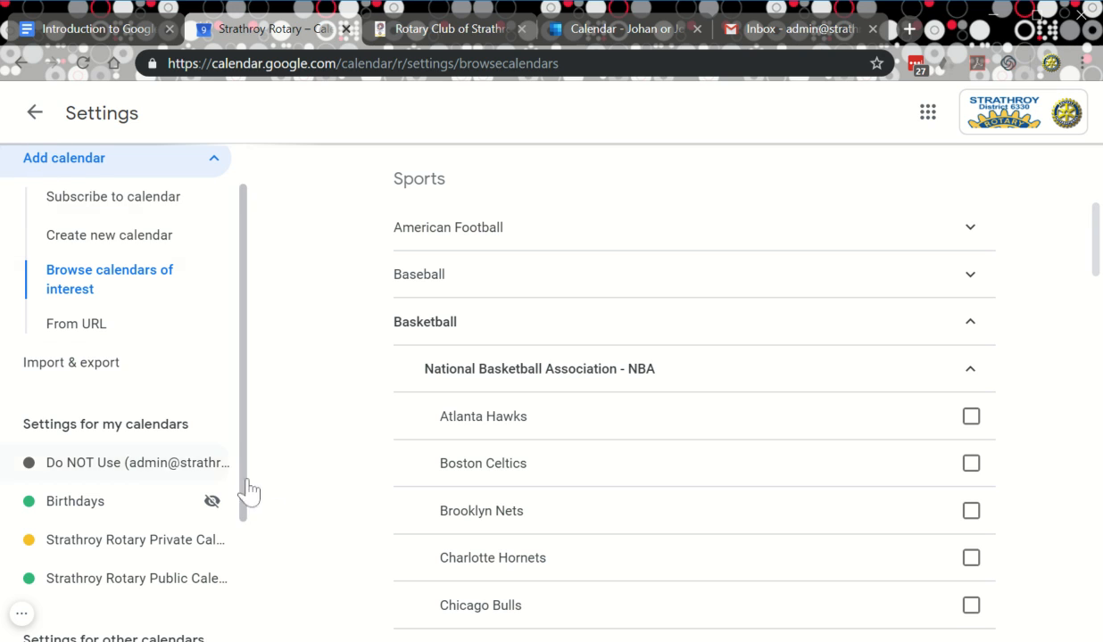
scroll(148, 502, down, 3)
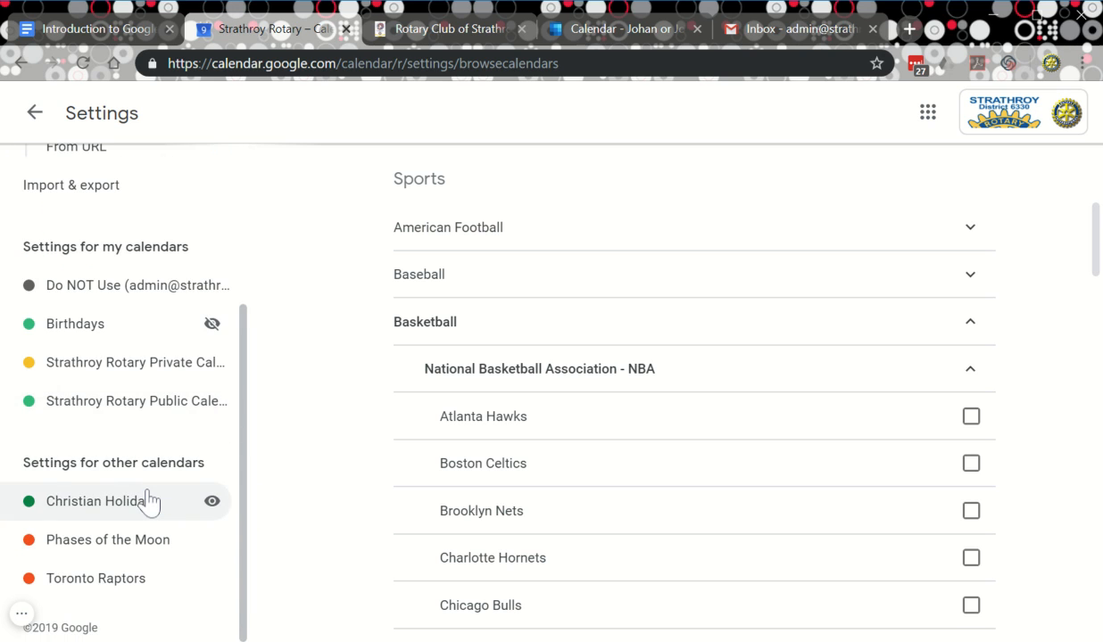
scroll(148, 501, up, 3)
scroll(128, 358, down, 3)
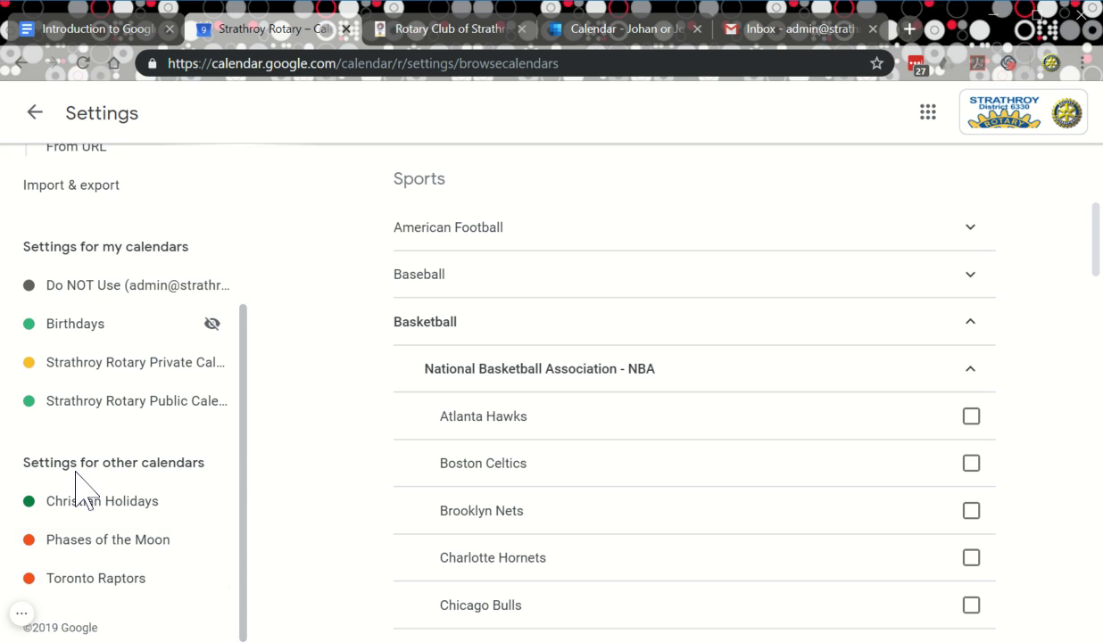
scroll(55, 480, up, 3)
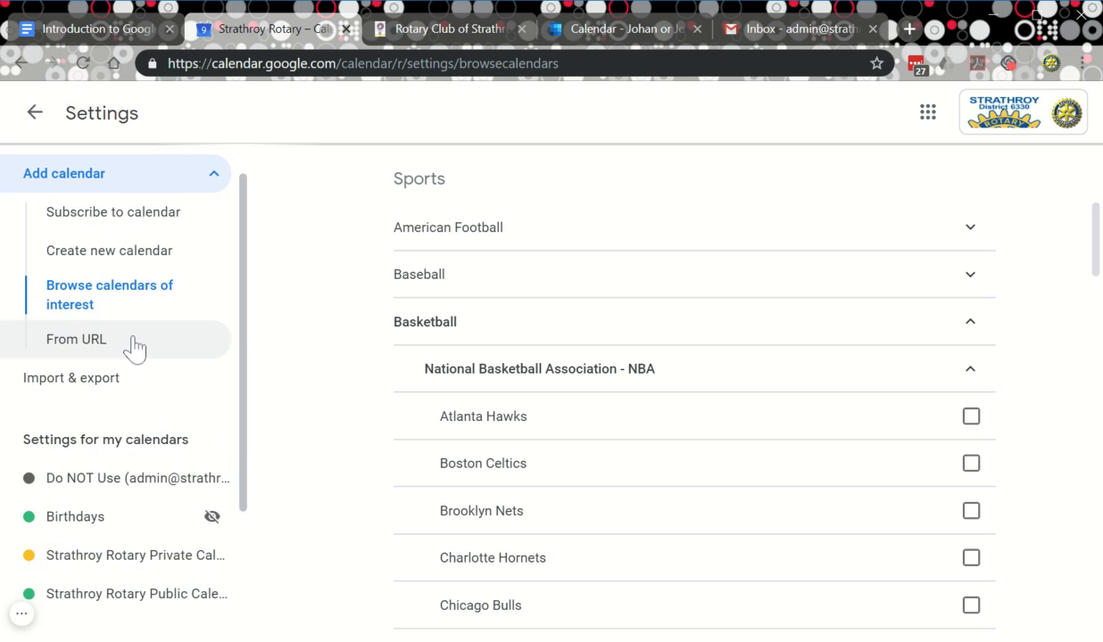
scroll(151, 350, up, 1)
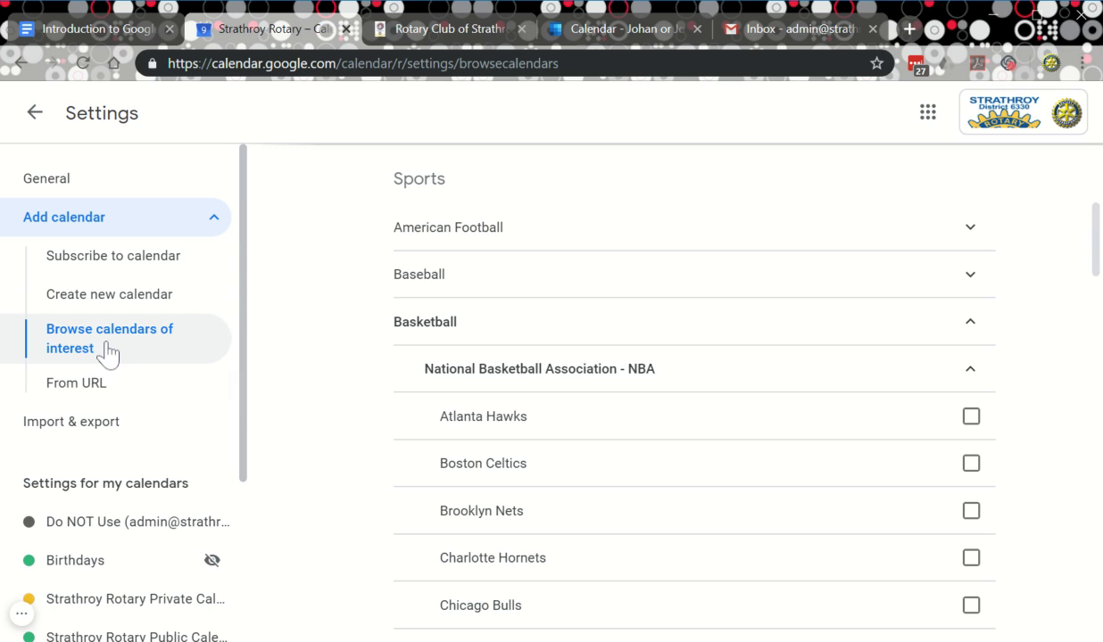
Create a calendar named 'Test Cal' described as 'This is a test calendar.'.
click(95, 305)
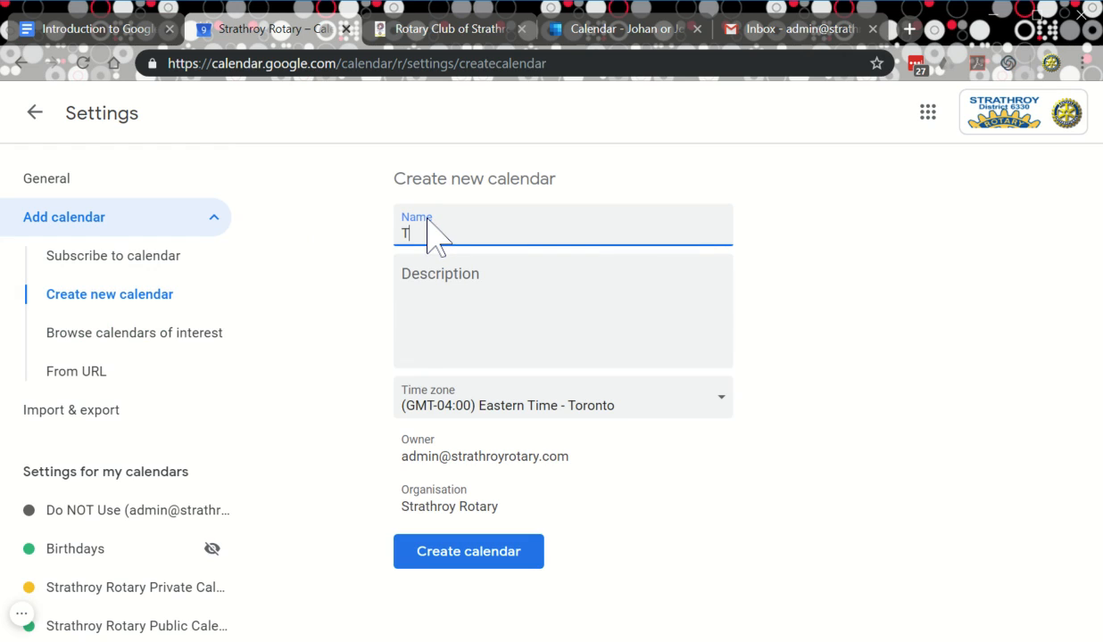
text(Test Cal)
click(643, 293)
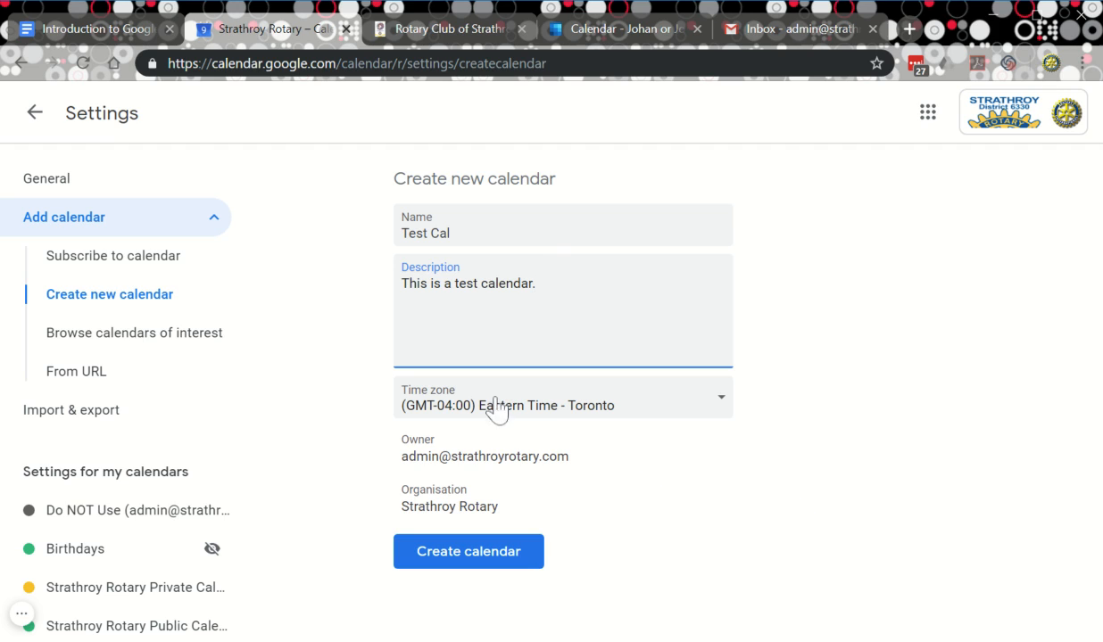
click(468, 555)
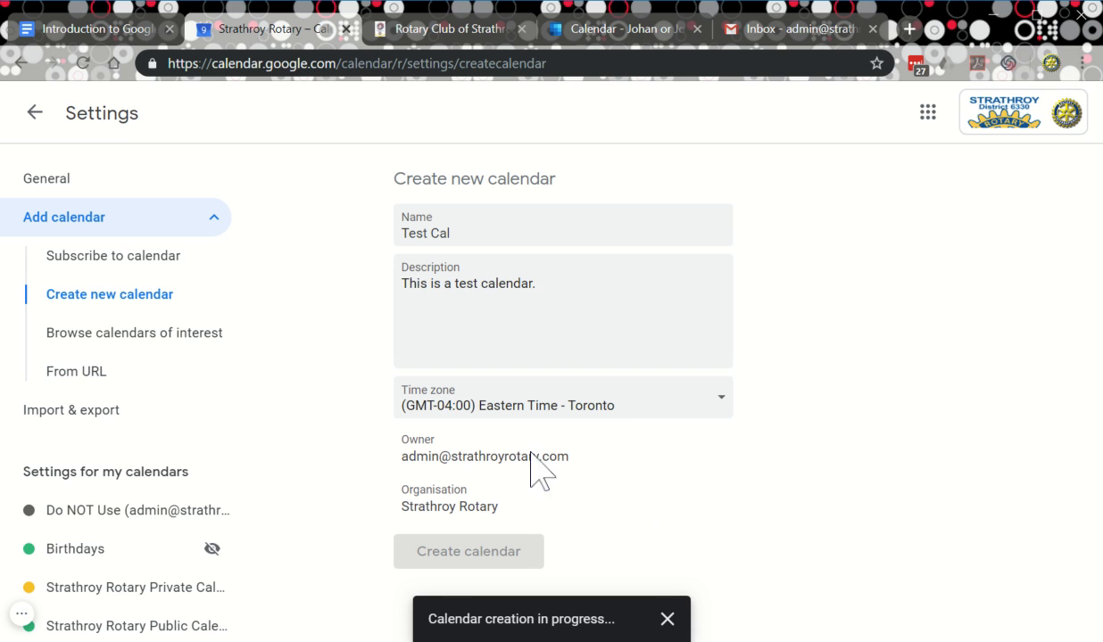
Reload the settings page to confirm Test Cal appears among the owned calendars.
scroll(178, 495, down, 2)
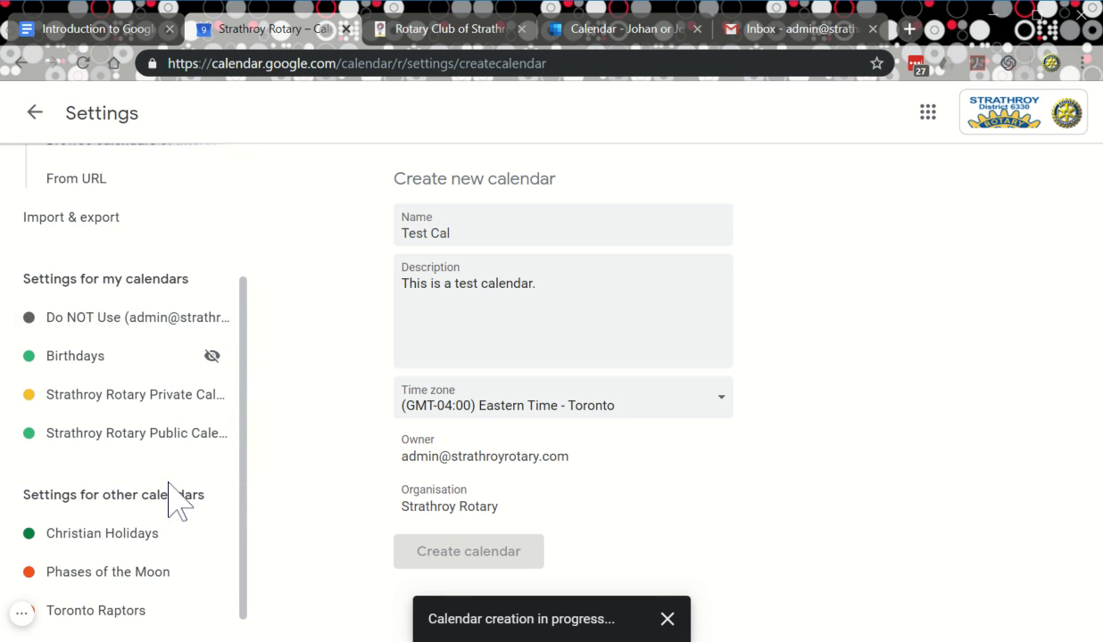
scroll(80, 392, down, 1)
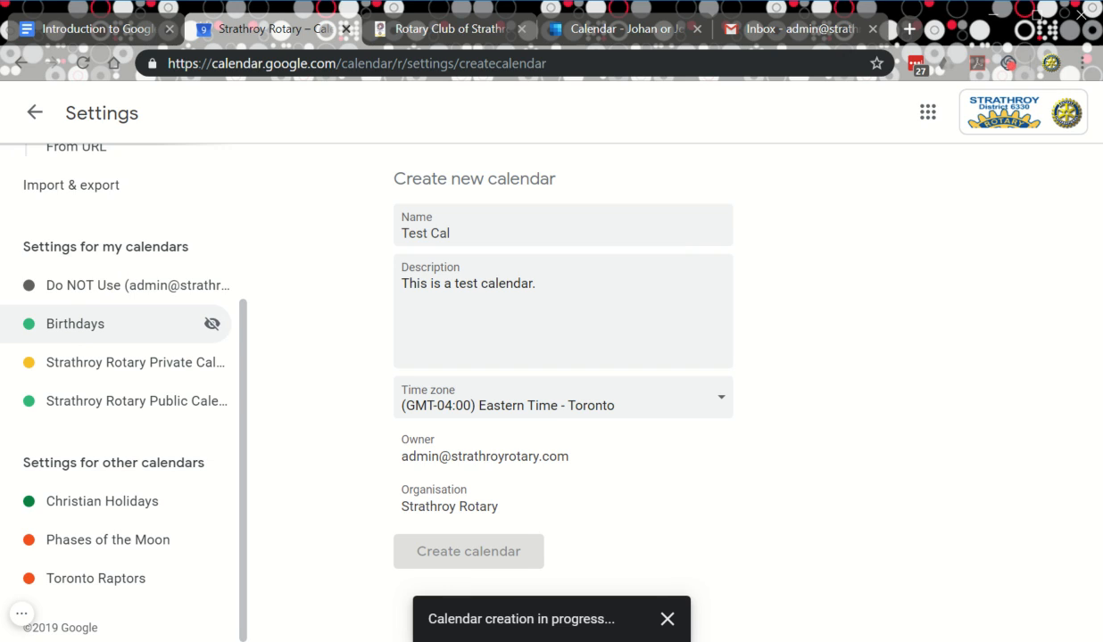
scroll(114, 363, up, 1)
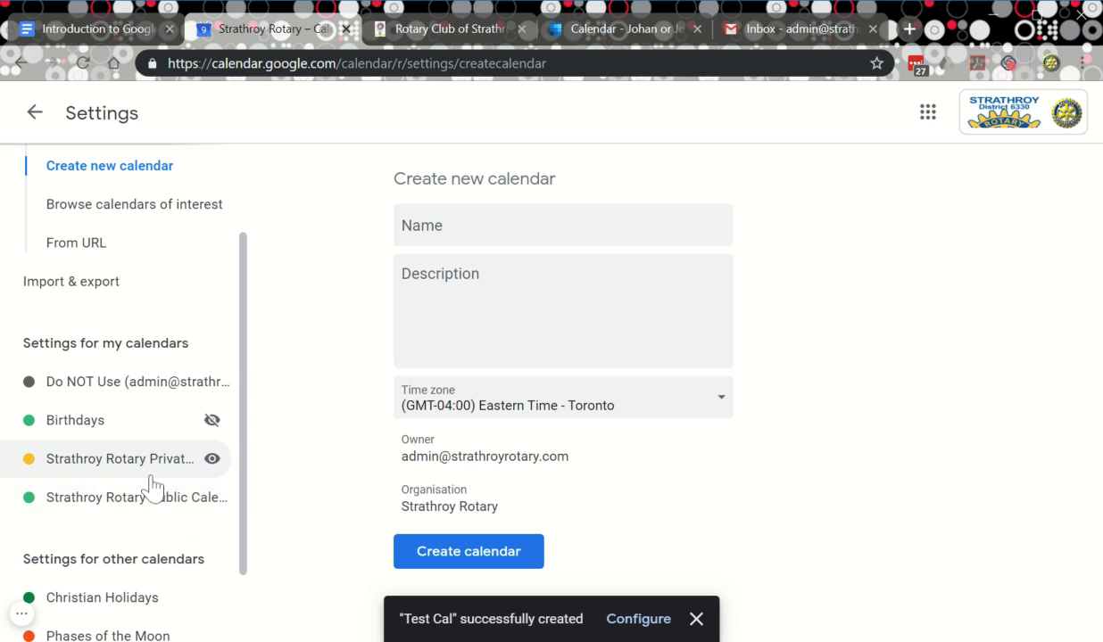
scroll(143, 500, down, 1)
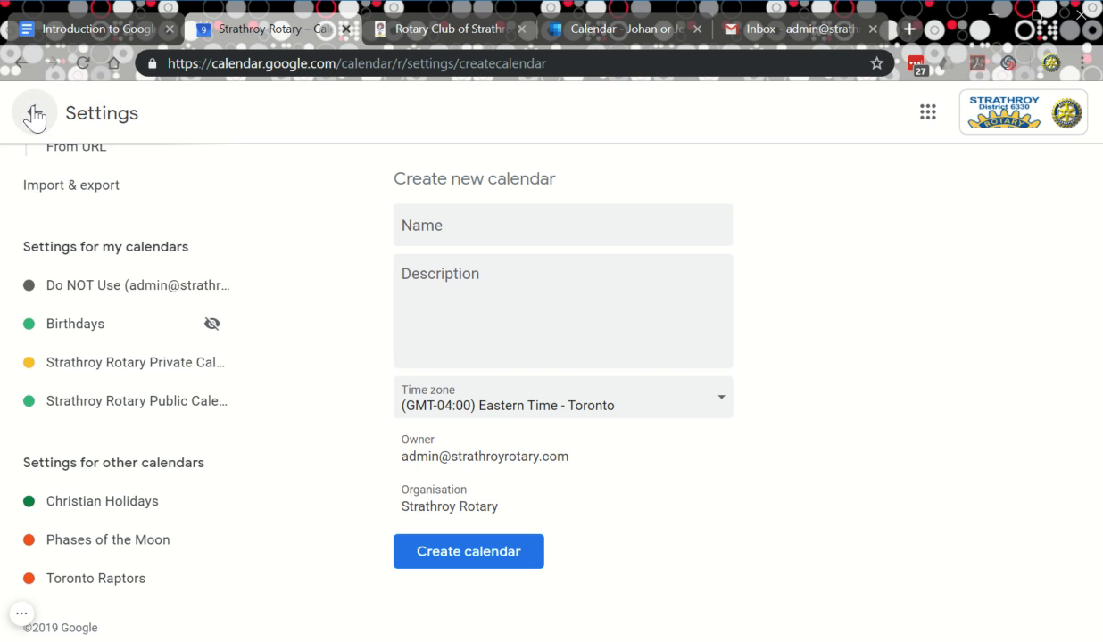
click(83, 63)
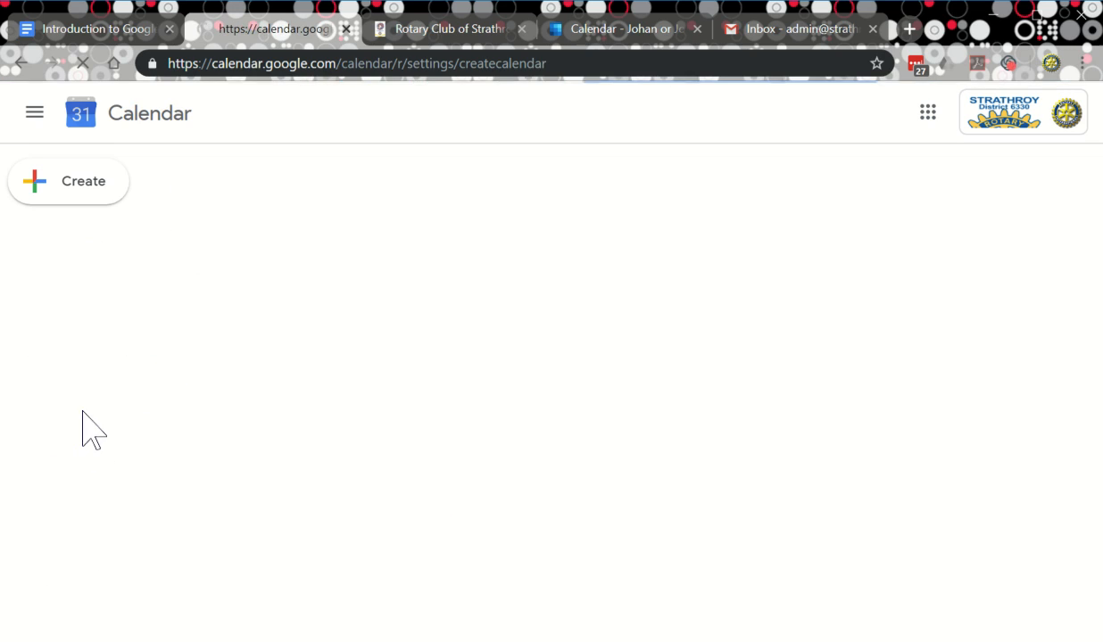
scroll(94, 434, down, 3)
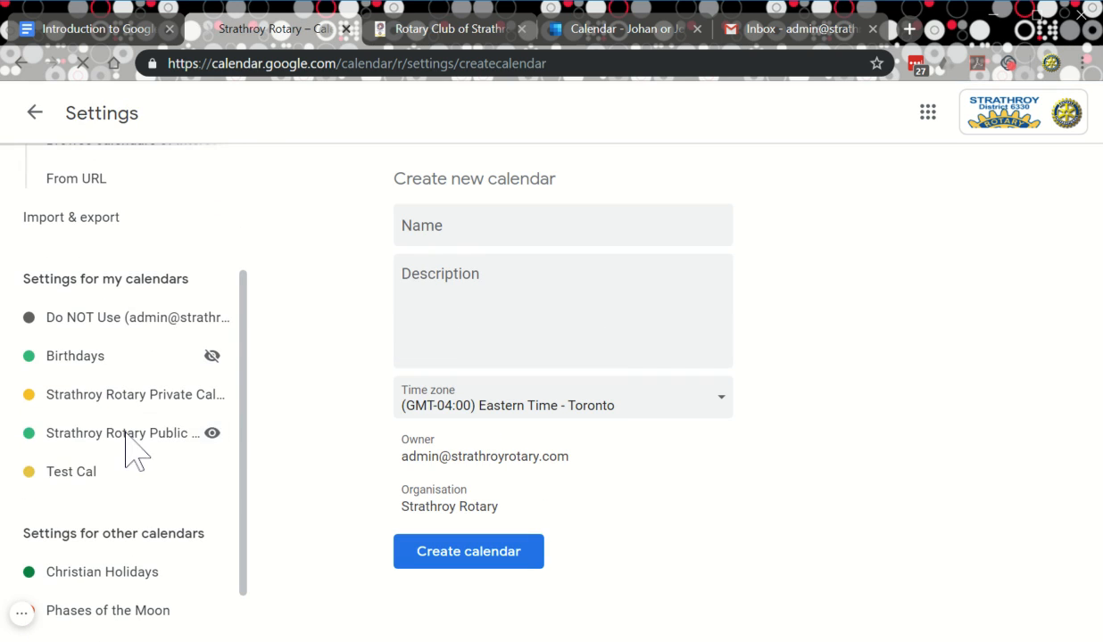
scroll(114, 481, down, 2)
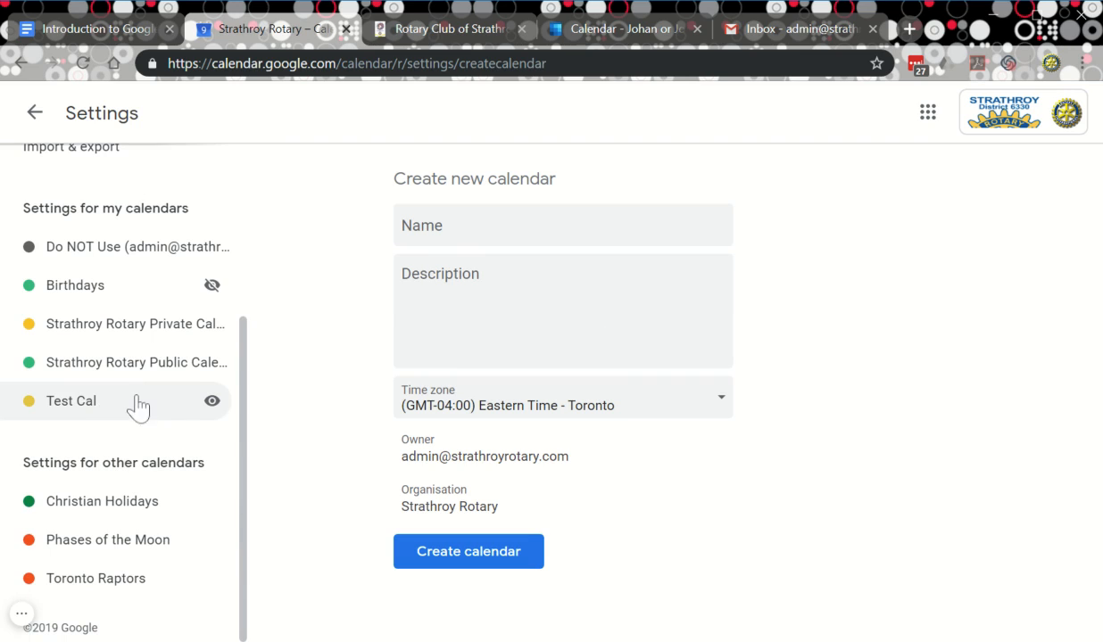
click(80, 402)
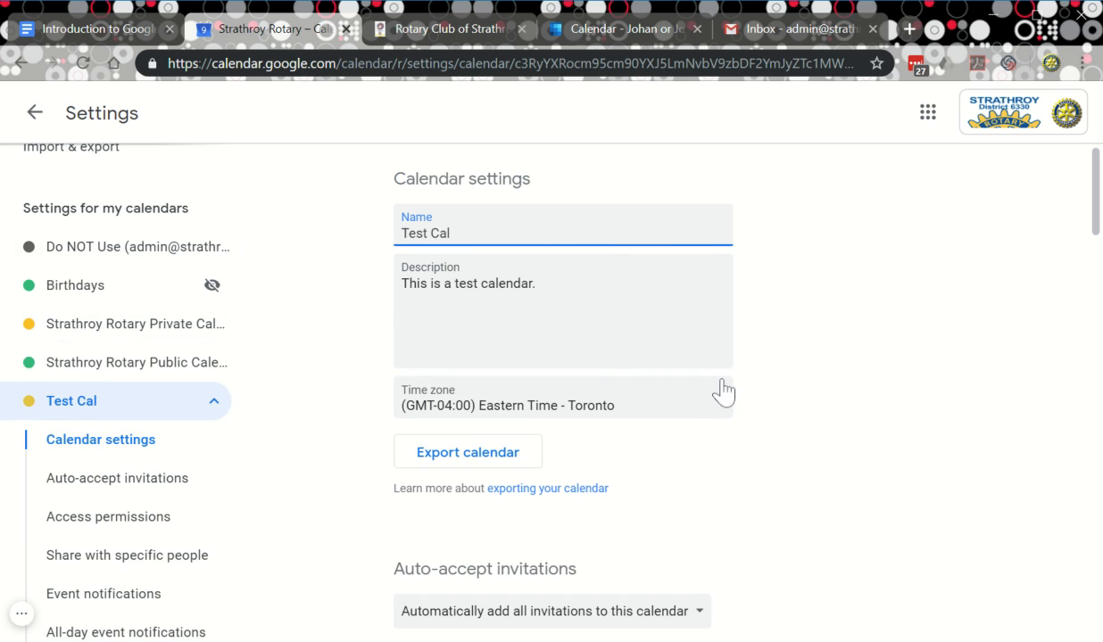
scroll(721, 389, down, 2)
scroll(721, 389, down, 2)
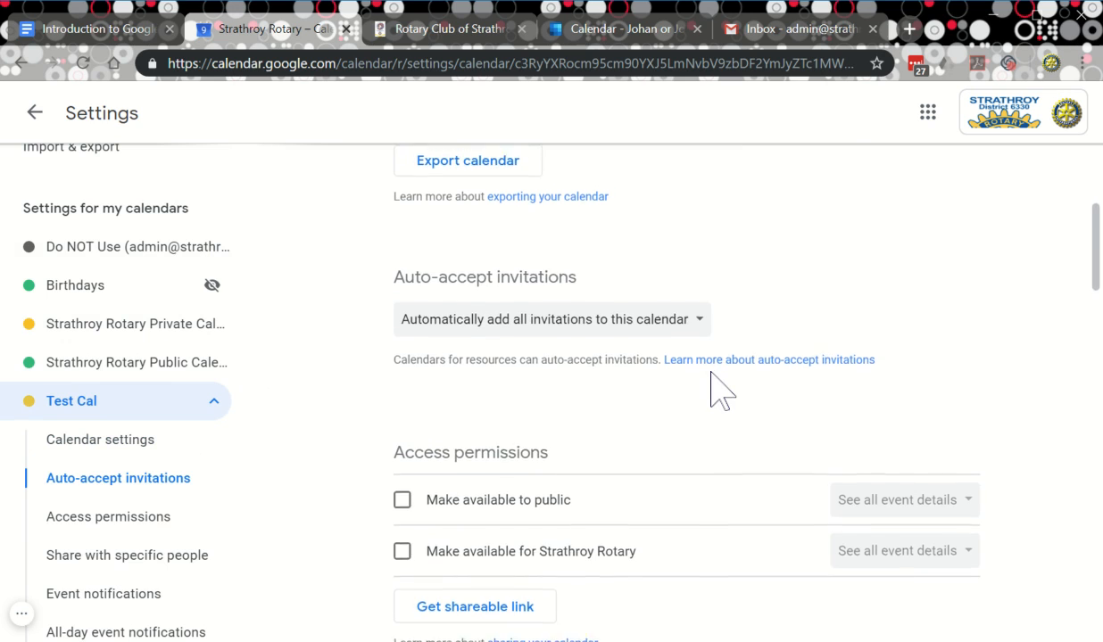
scroll(721, 389, down, 1)
scroll(721, 389, up, 5)
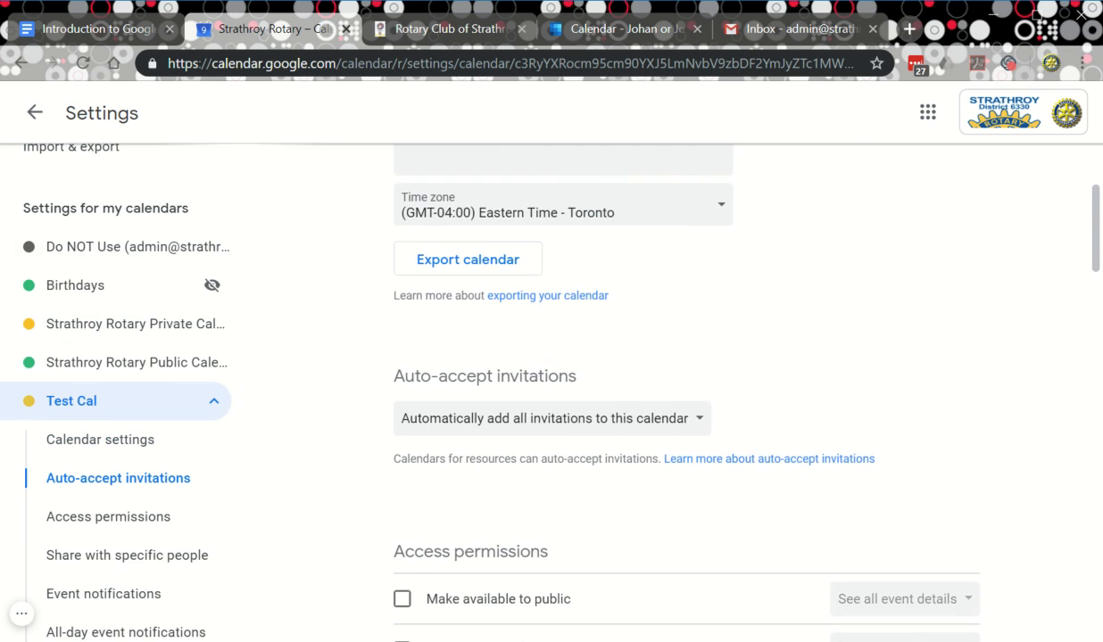
scroll(721, 389, down, 3)
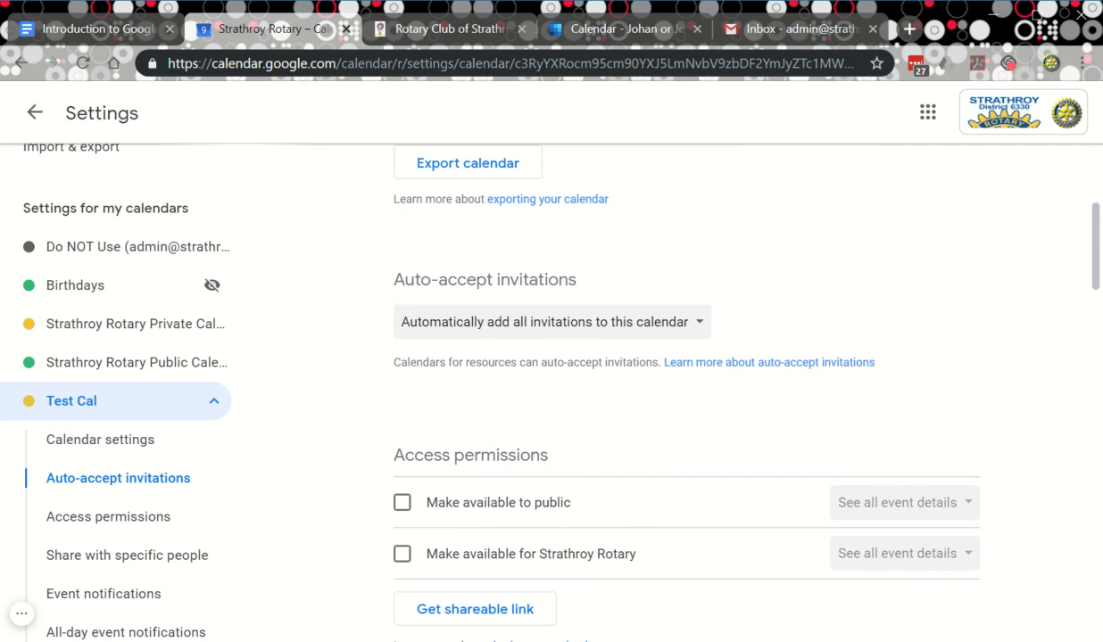
scroll(721, 389, down, 1)
scroll(714, 401, down, 2)
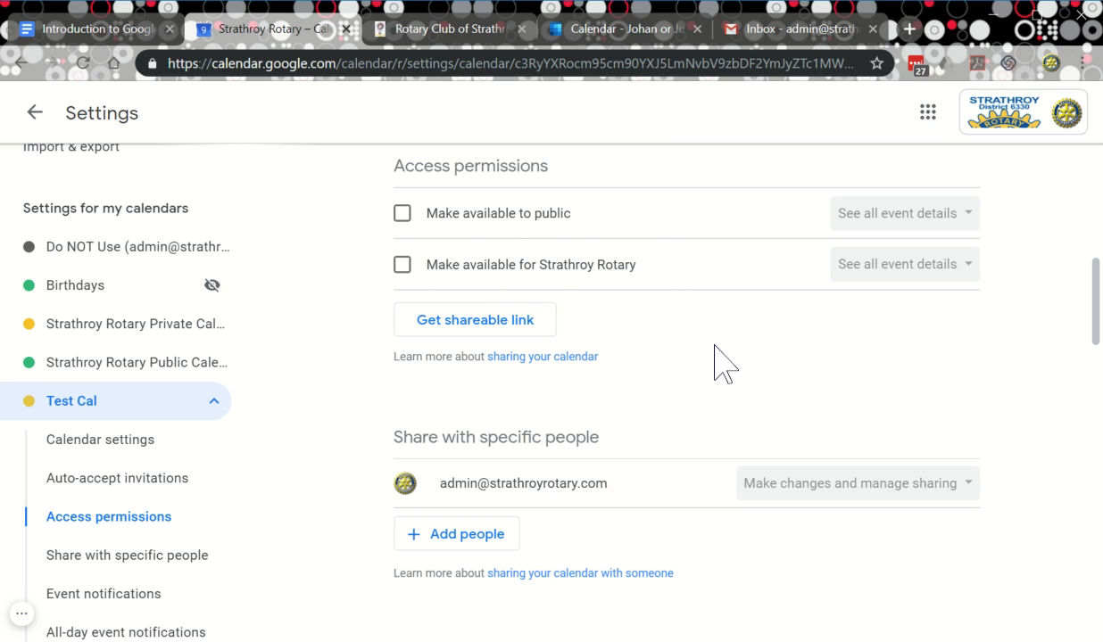
scroll(709, 362, up, 1)
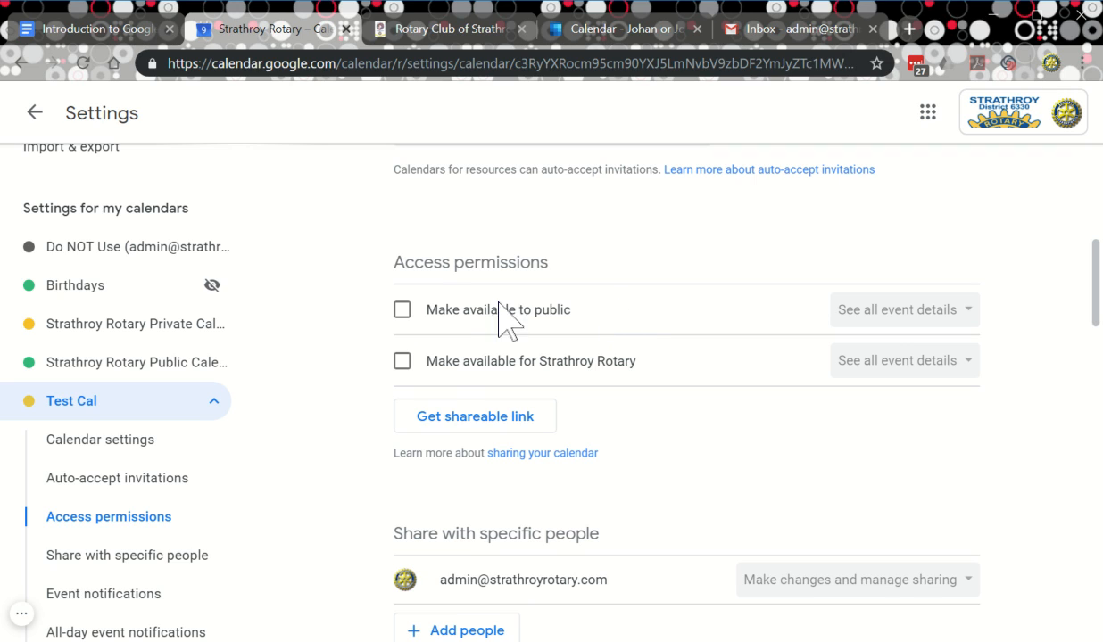
Make Test Cal public after confirming the warning, keeping 'See all event details' for viewers.
click(402, 312)
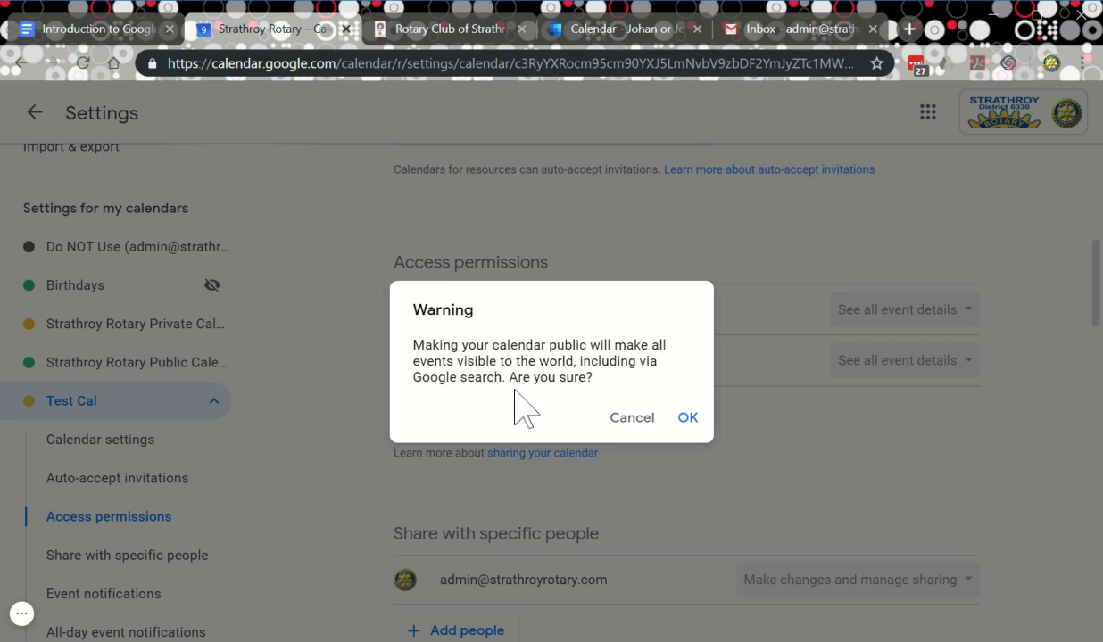
click(686, 417)
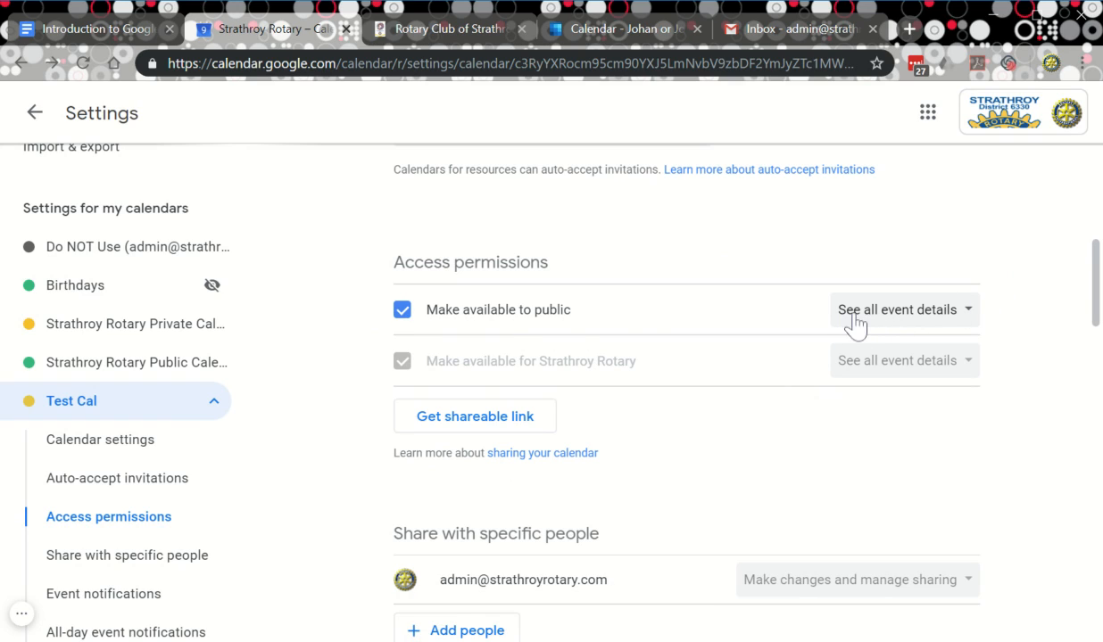
click(943, 326)
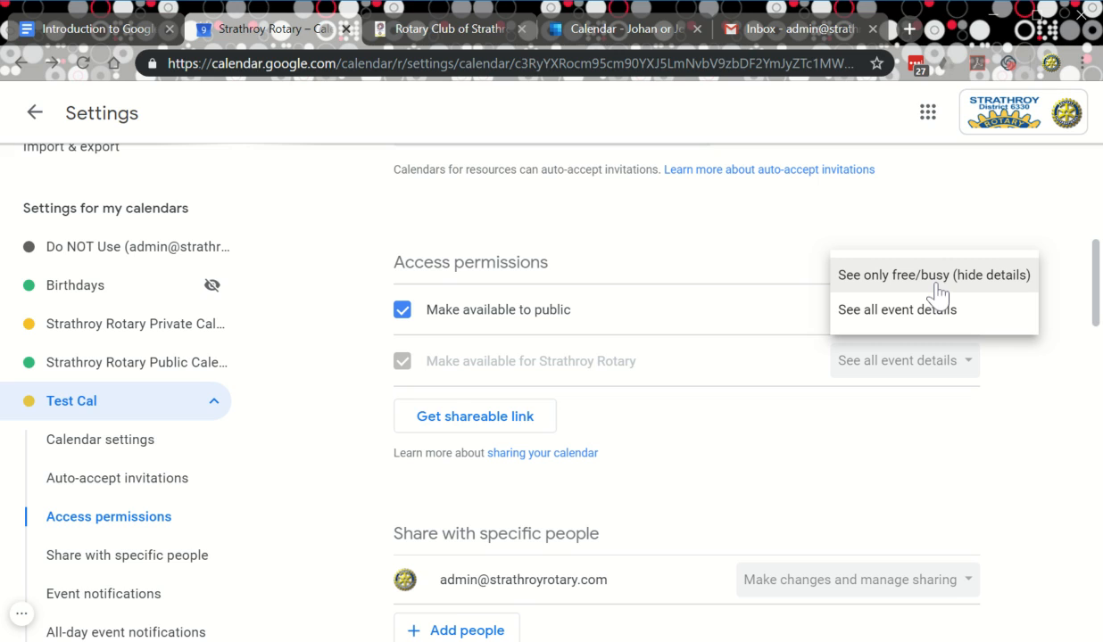
click(1007, 392)
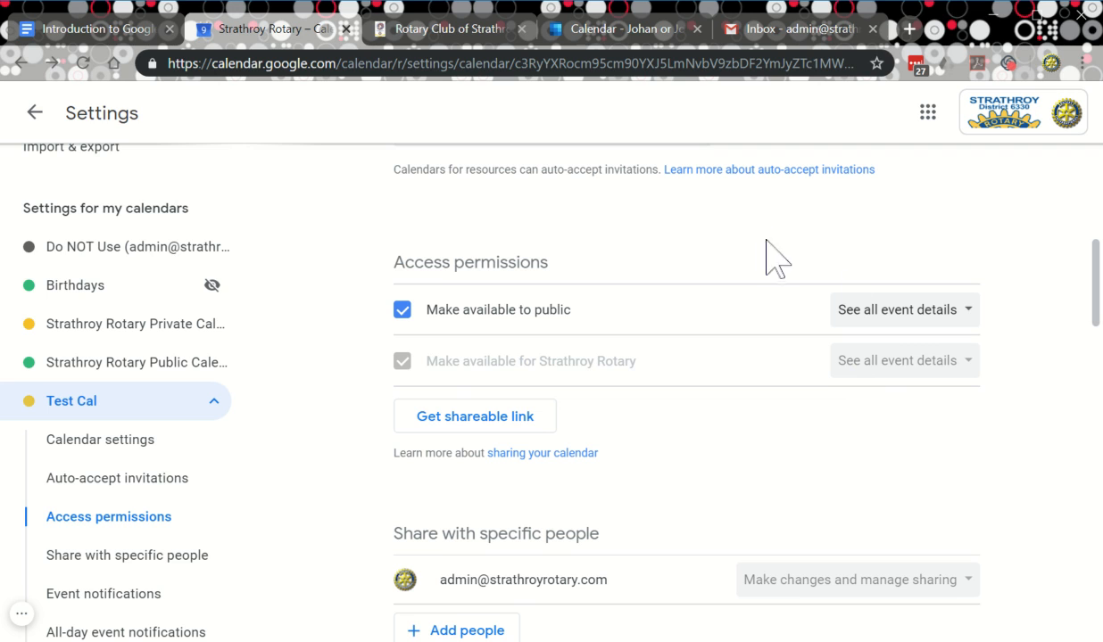
Share Test Cal with the suggested contact, who sees all event details, and send the invitation.
scroll(554, 291, up, 4)
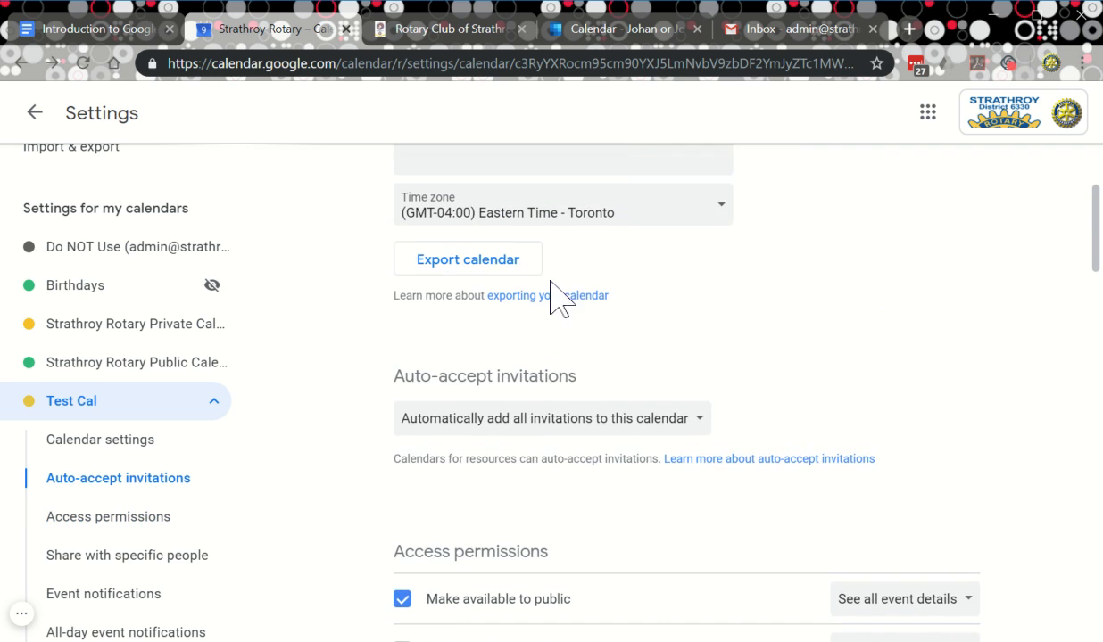
scroll(571, 304, down, 3)
scroll(536, 307, down, 1)
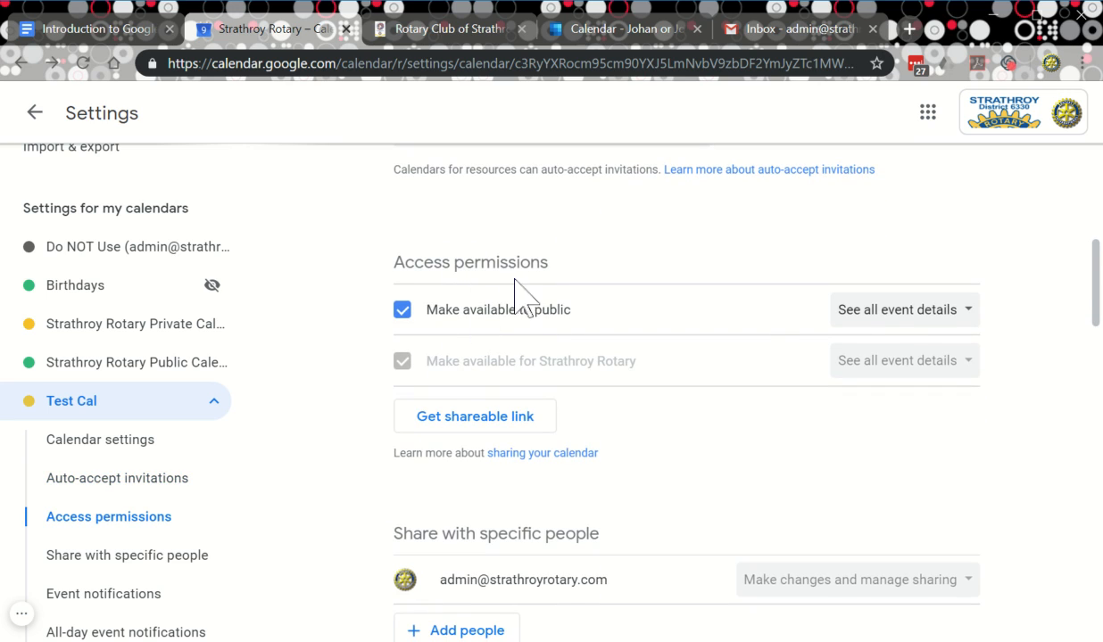
scroll(888, 323, down, 1)
scroll(875, 319, down, 2)
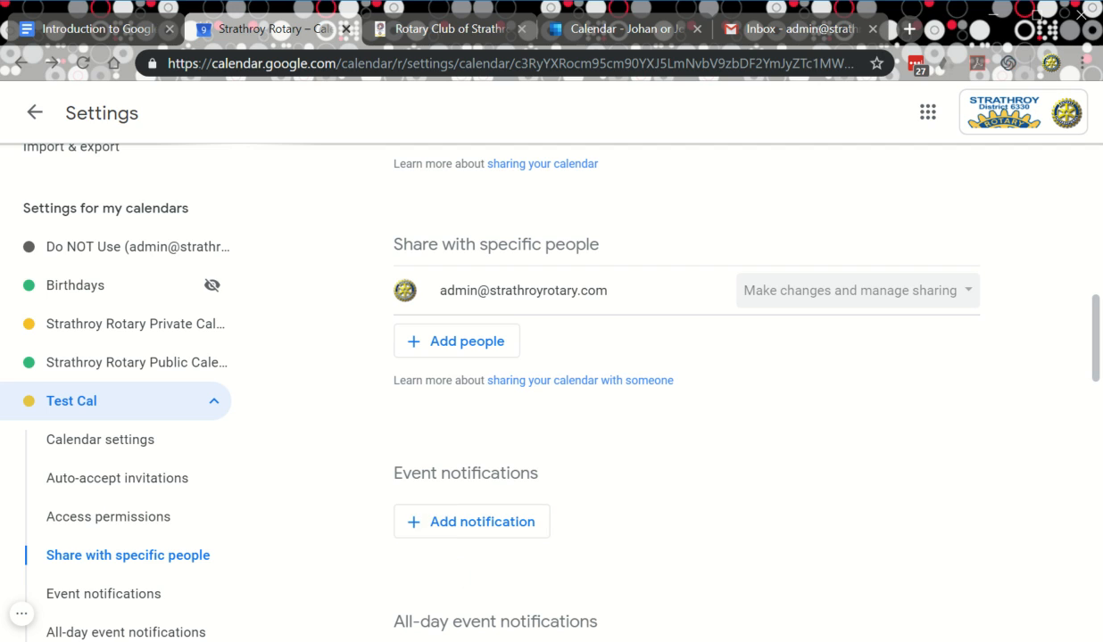
scroll(529, 500, up, 2)
scroll(531, 464, down, 2)
scroll(773, 450, down, 1)
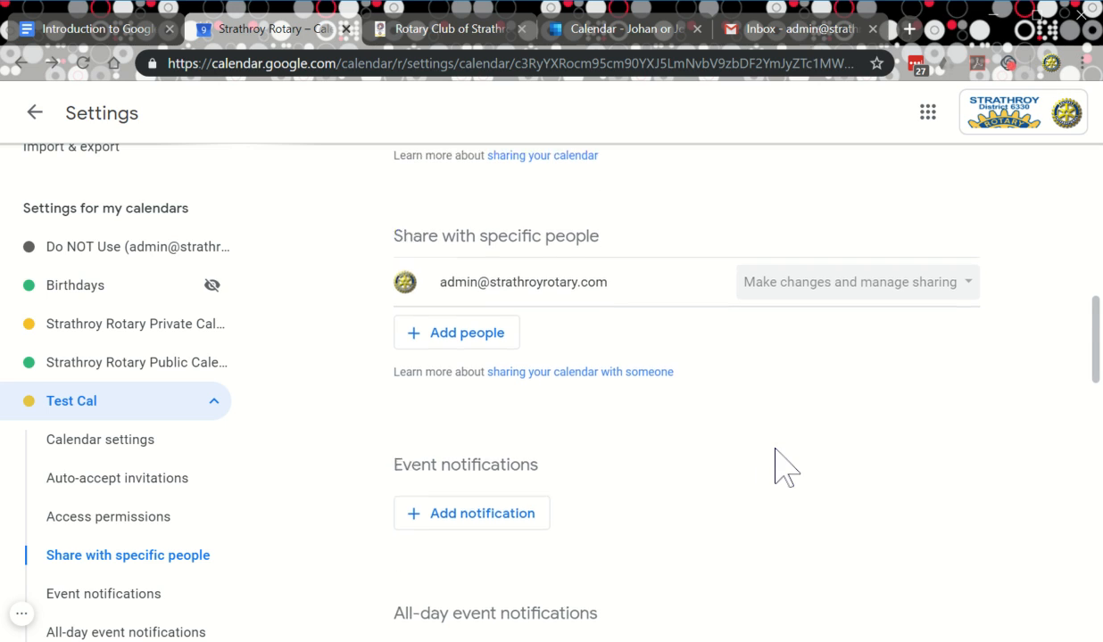
scroll(765, 457, up, 4)
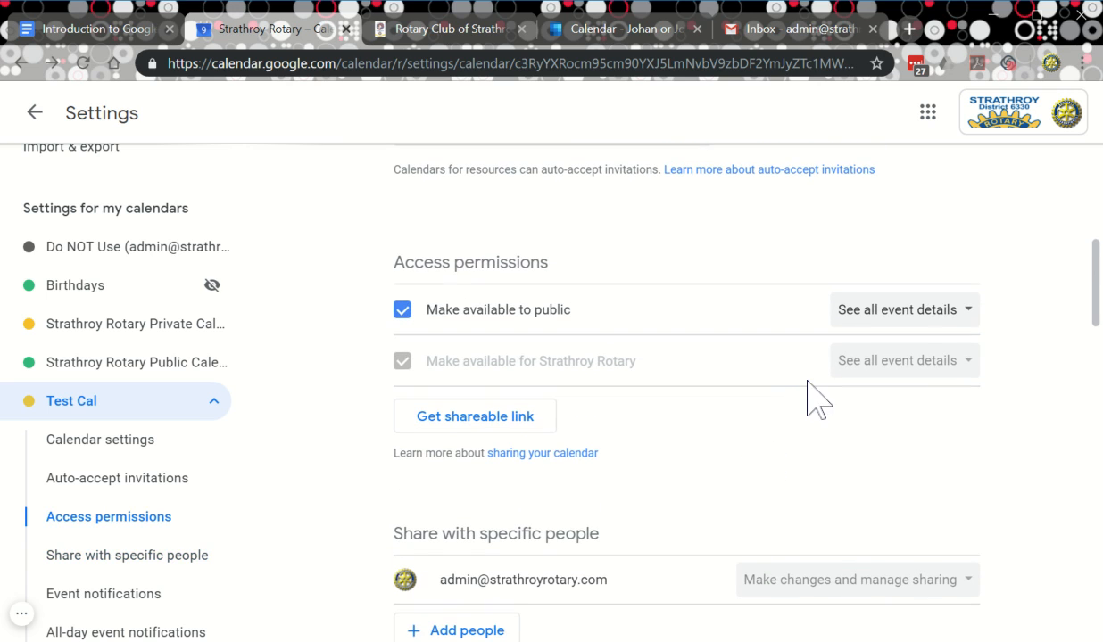
scroll(792, 418, down, 1)
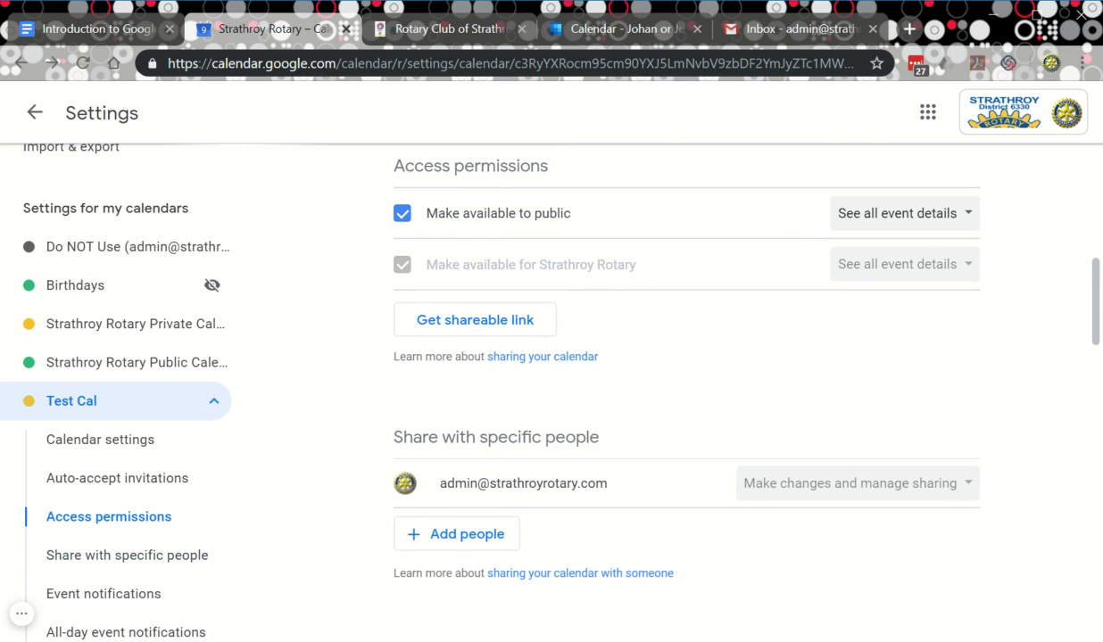
scroll(652, 376, down, 1)
scroll(652, 370, down, 1)
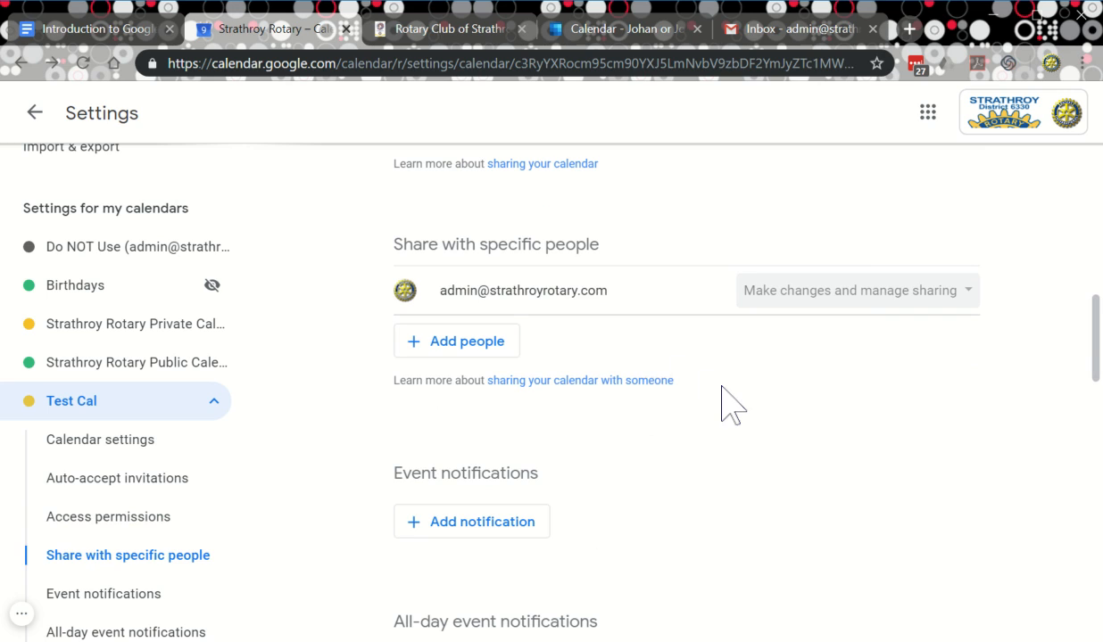
scroll(721, 405, down, 1)
scroll(707, 366, up, 1)
click(454, 346)
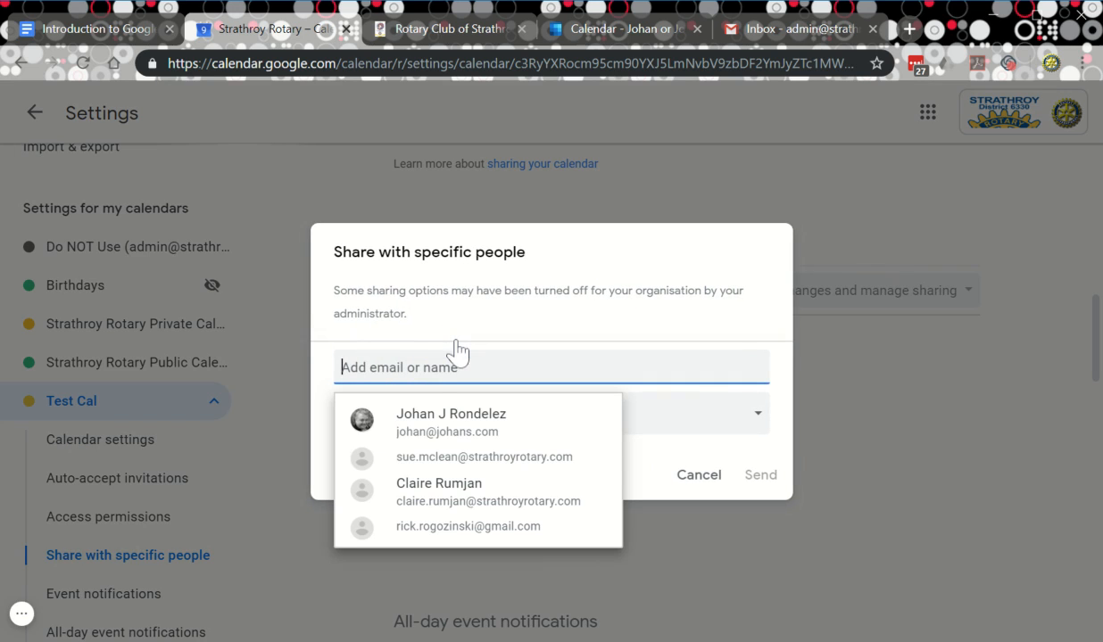
click(428, 436)
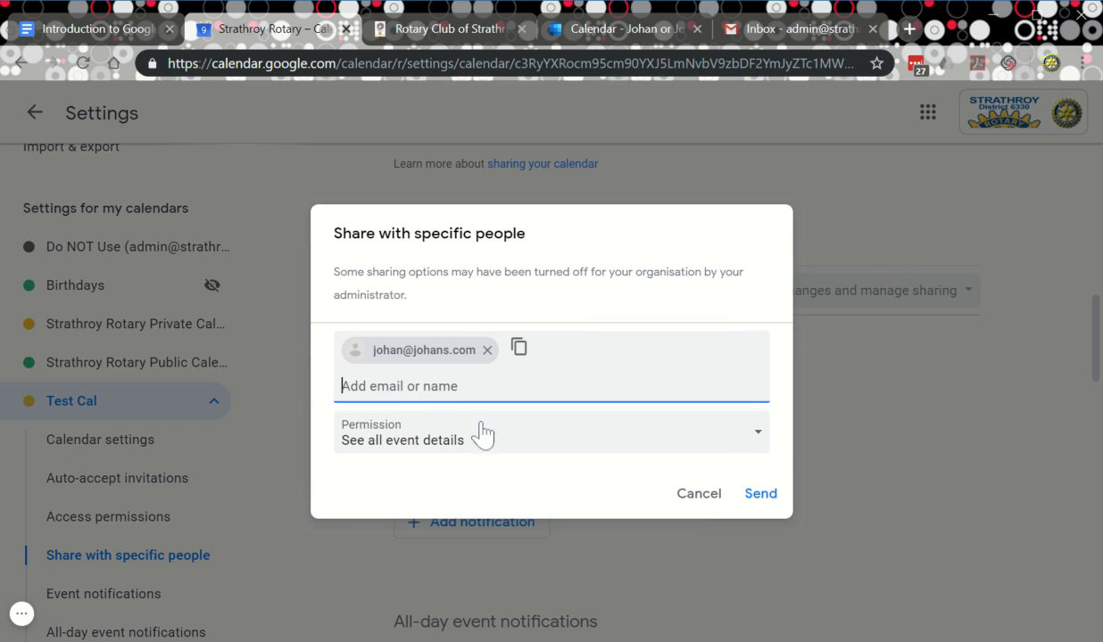
click(761, 499)
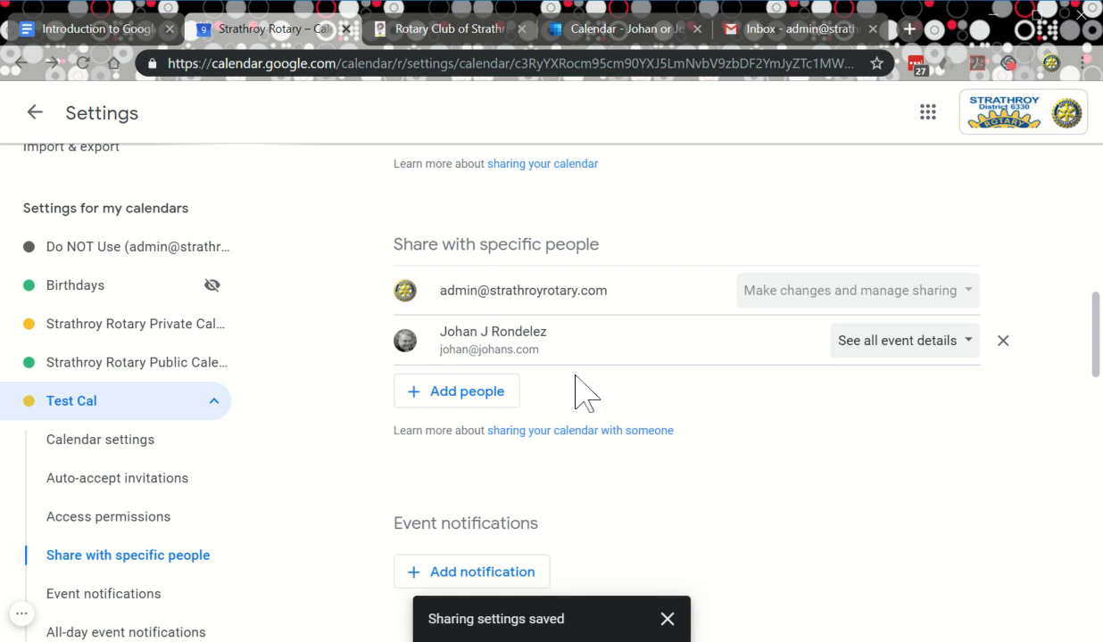
scroll(625, 403, down, 1)
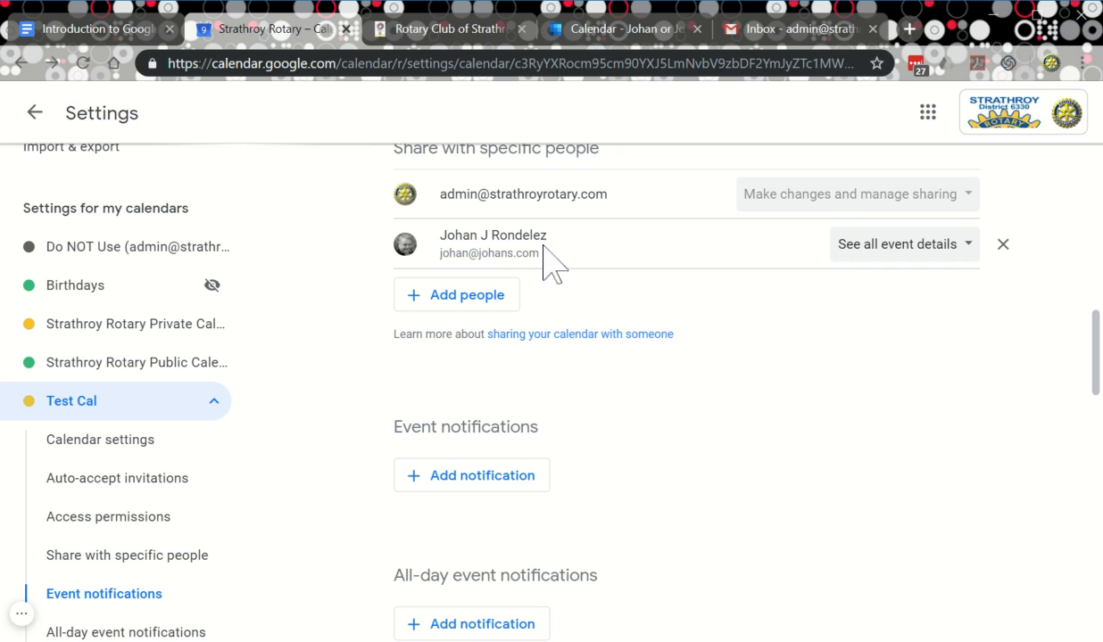
Add a default 'Notification 10 minutes' before reminder to Test Cal's event notifications.
scroll(719, 391, up, 1)
scroll(728, 402, down, 1)
scroll(821, 389, down, 2)
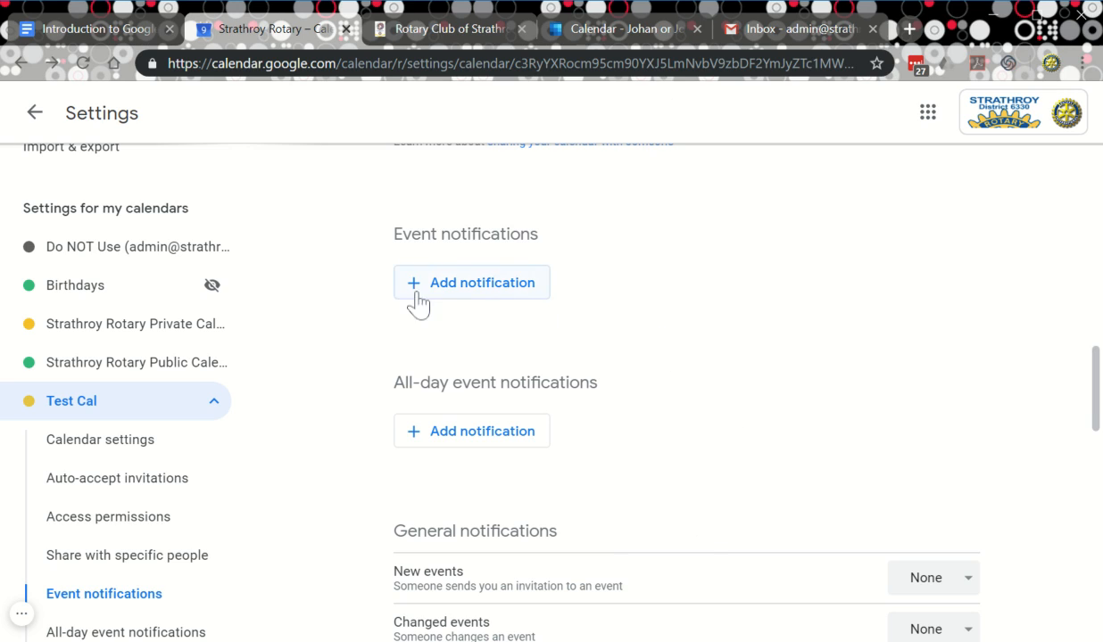
click(472, 282)
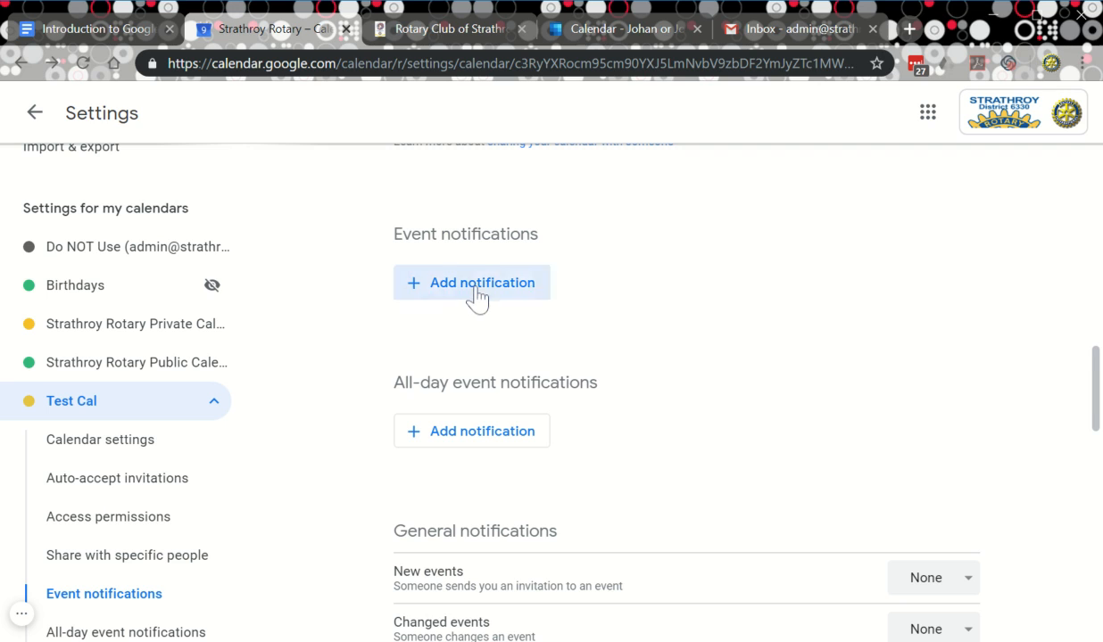
scroll(852, 446, down, 1)
scroll(803, 419, up, 2)
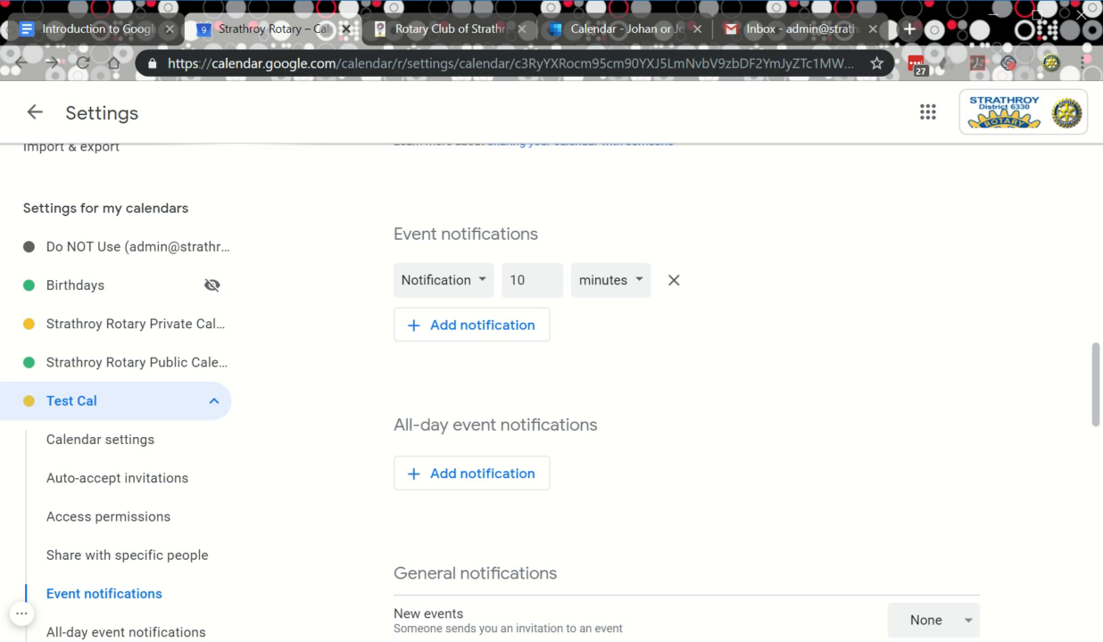
scroll(616, 425, down, 1)
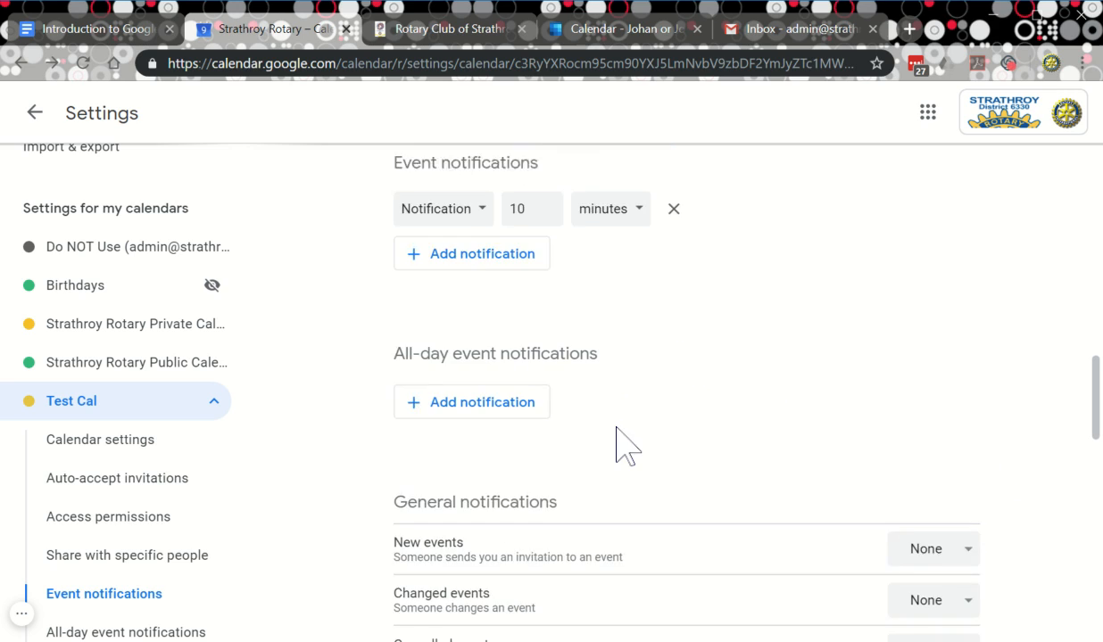
scroll(615, 426, up, 1)
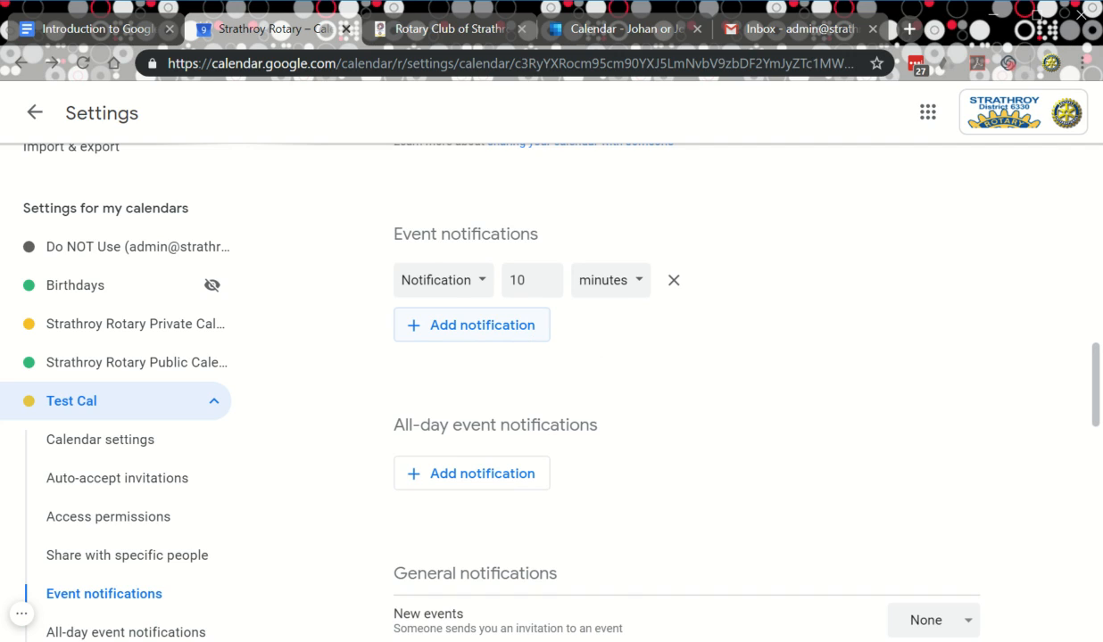
Add a second default reminder set to Email, 8 days before each event.
click(461, 336)
click(453, 333)
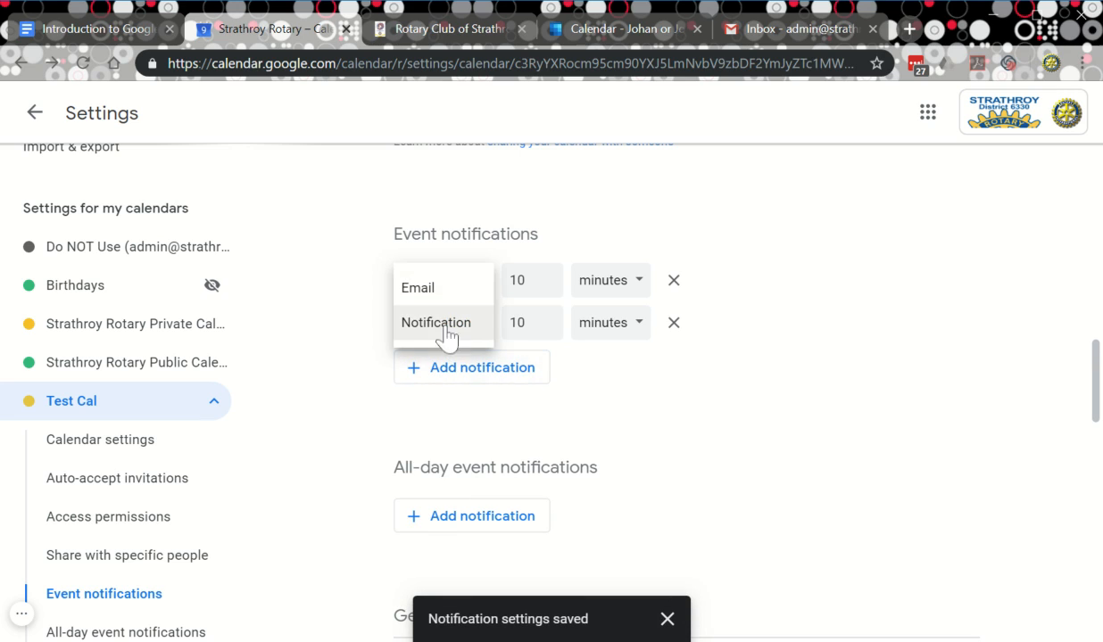
click(426, 291)
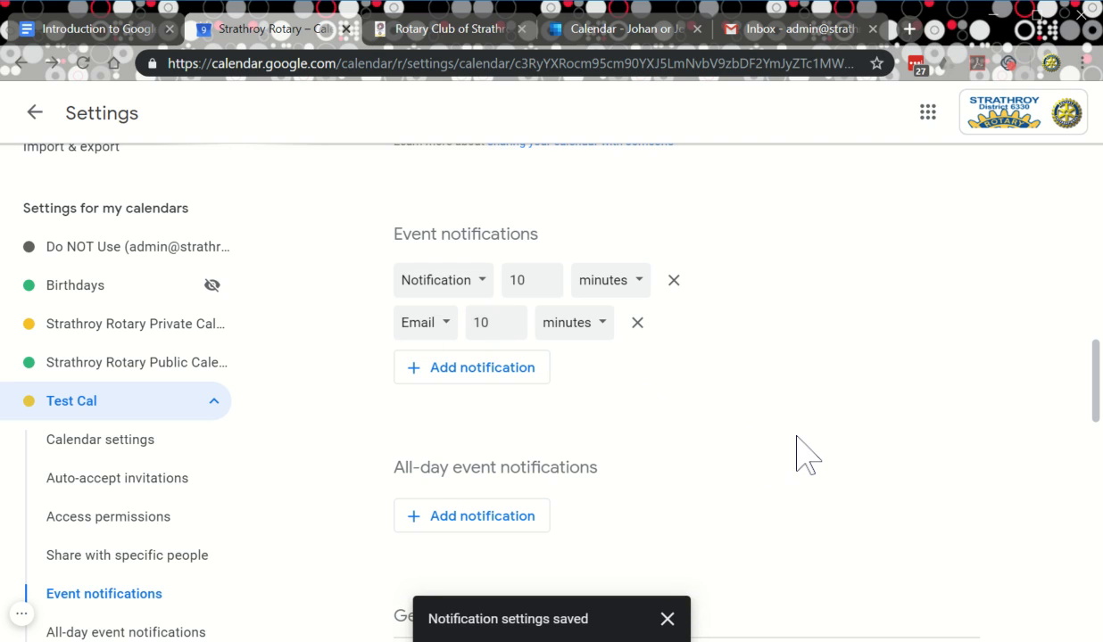
click(511, 328)
click(511, 328)
click(603, 338)
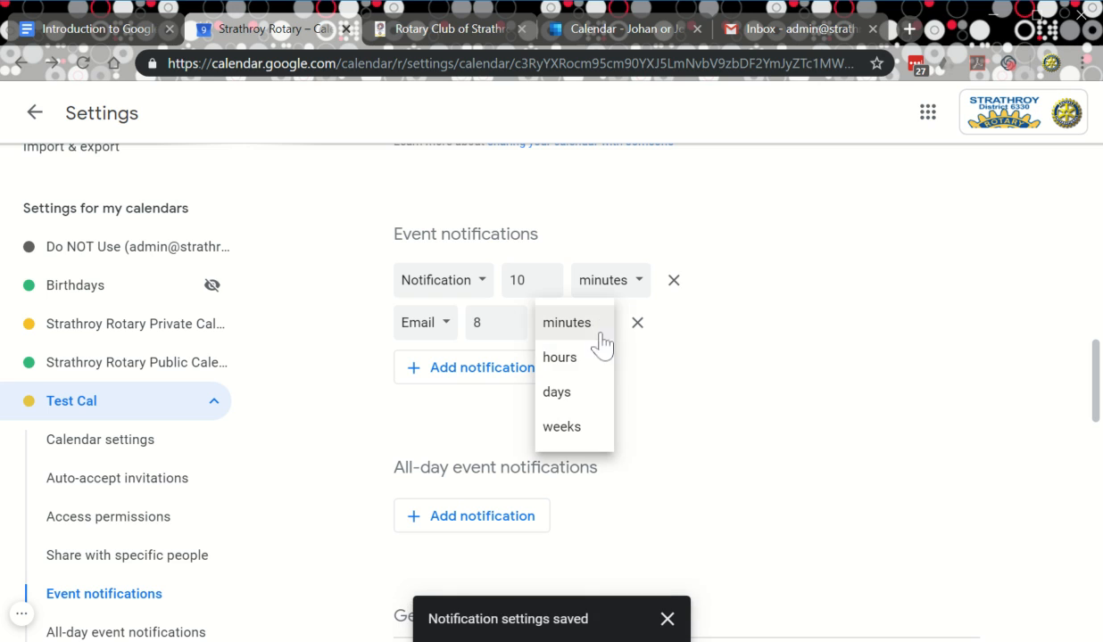
click(560, 392)
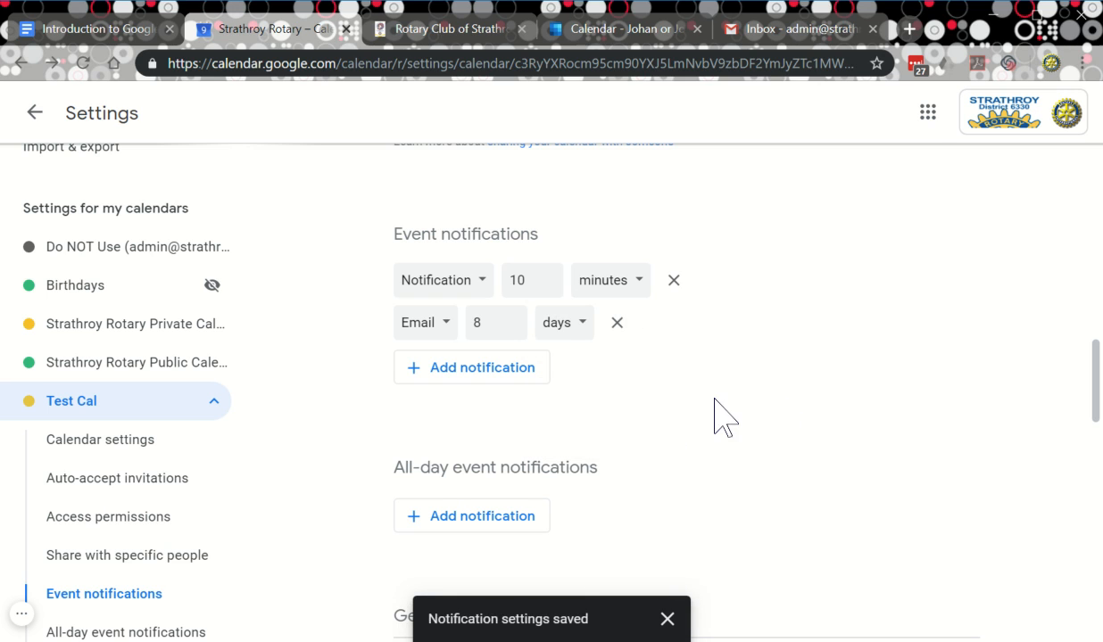
scroll(781, 433, down, 2)
scroll(771, 435, up, 2)
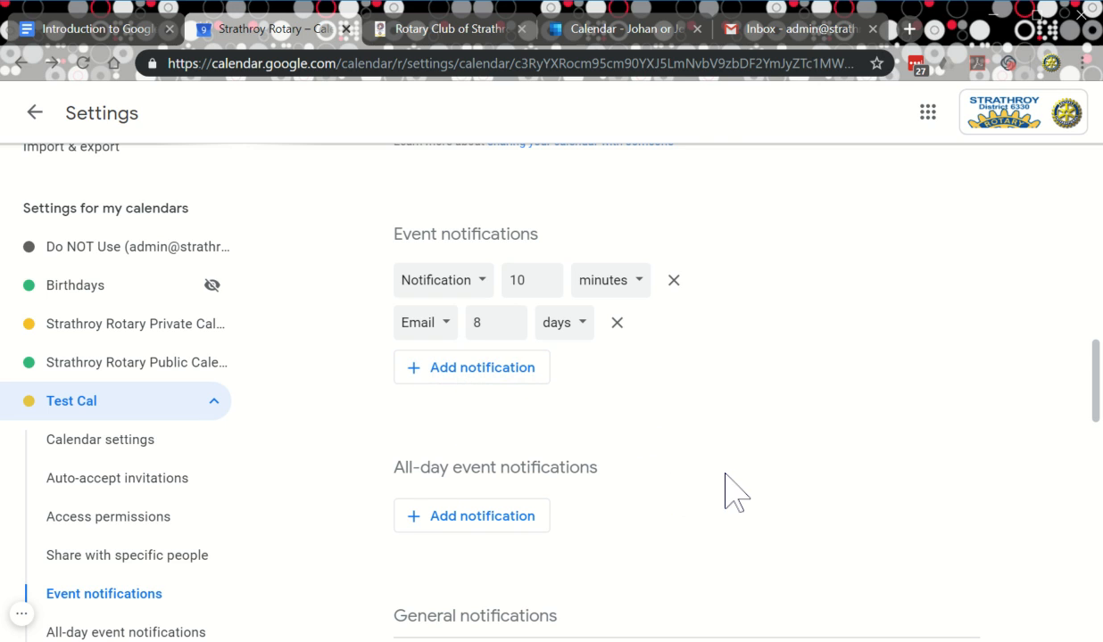
Add an all-day event notification: Notification, 1 day before at 9:00am.
scroll(725, 475, down, 1)
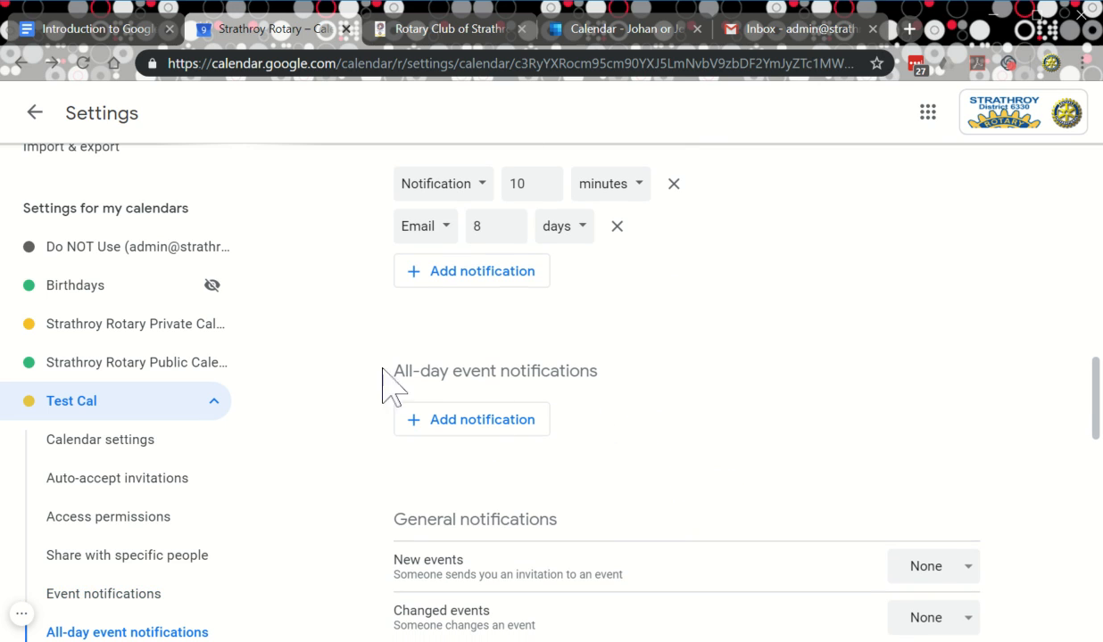
click(421, 421)
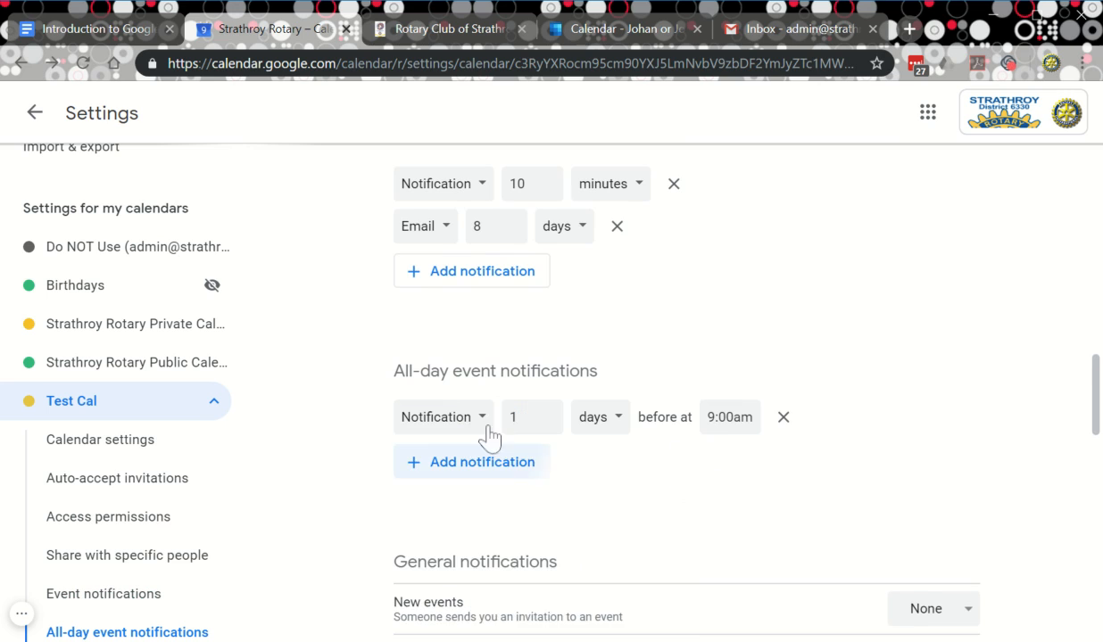
scroll(707, 428, down, 1)
scroll(670, 426, up, 1)
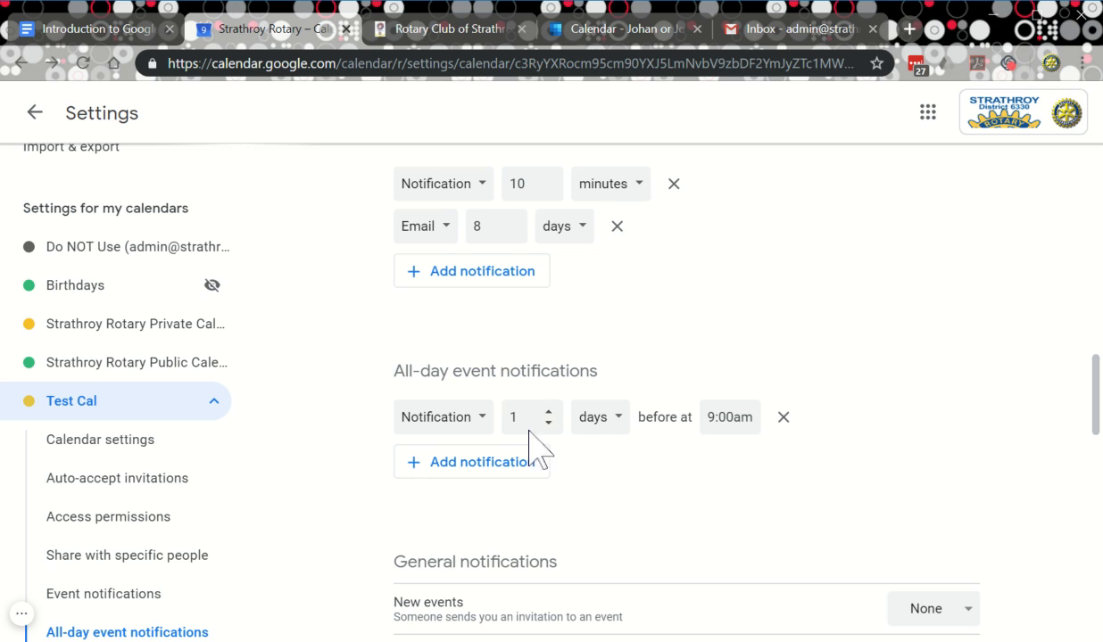
scroll(713, 473, down, 1)
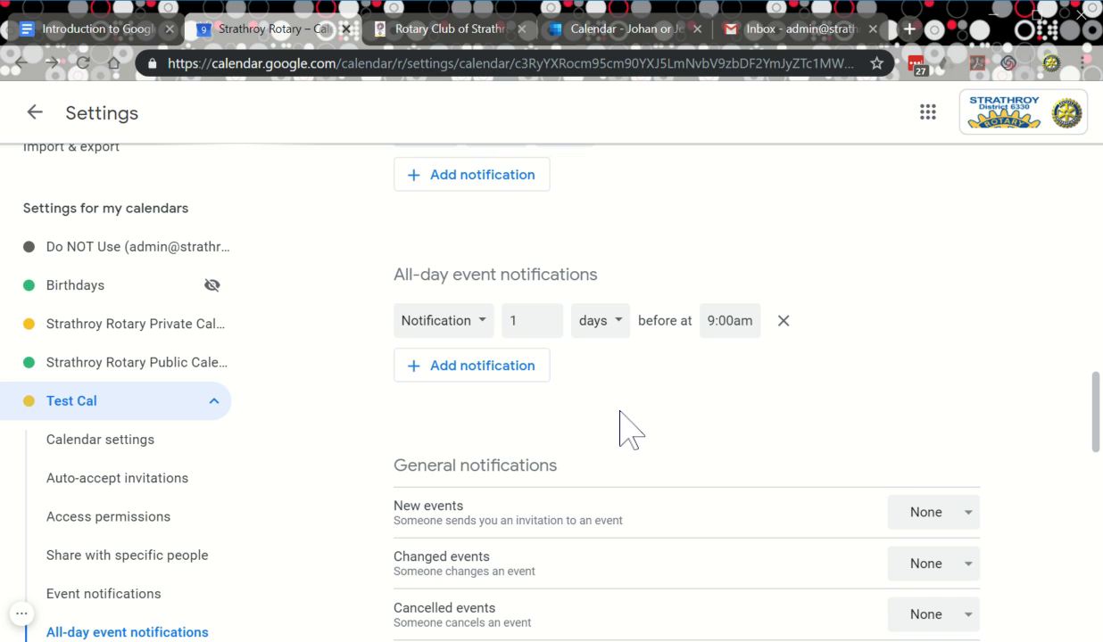
scroll(620, 418, up, 1)
scroll(606, 412, up, 1)
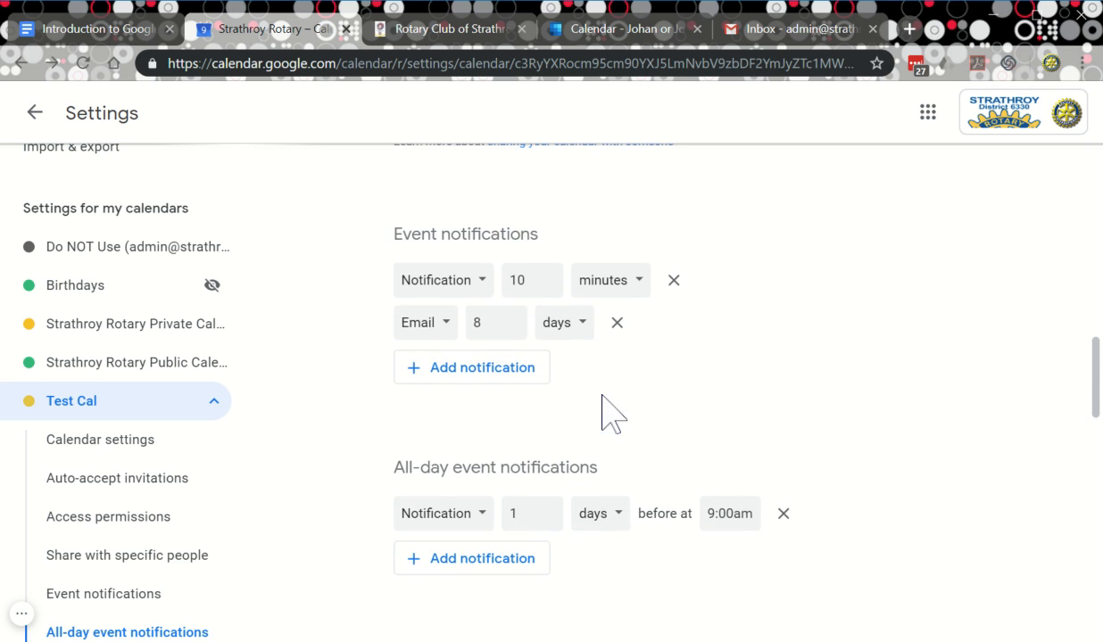
scroll(649, 416, down, 1)
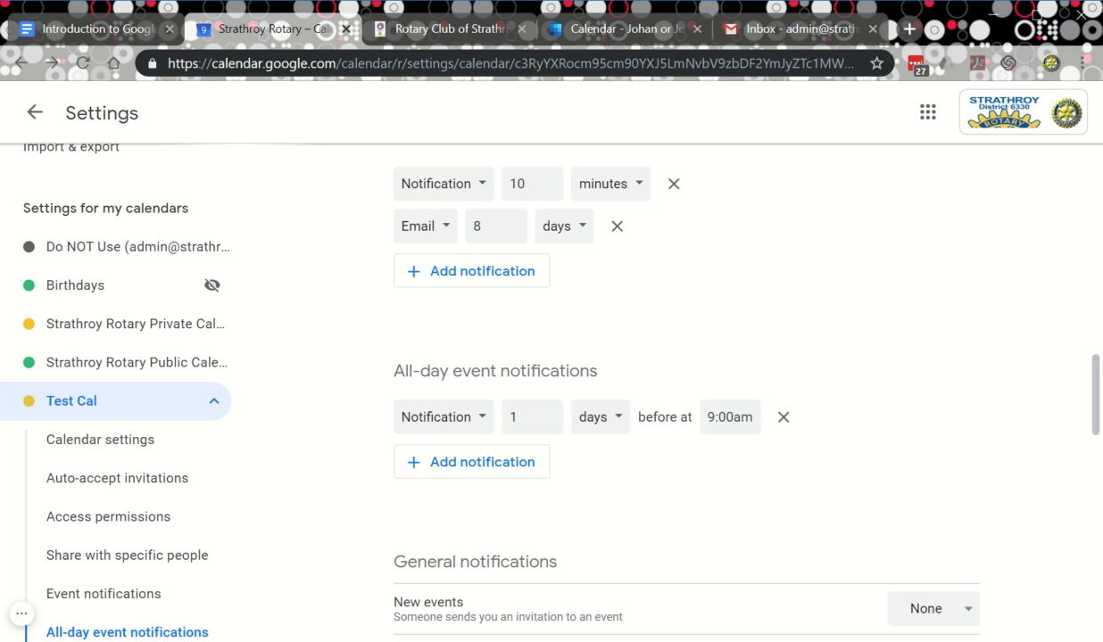
scroll(671, 473, down, 4)
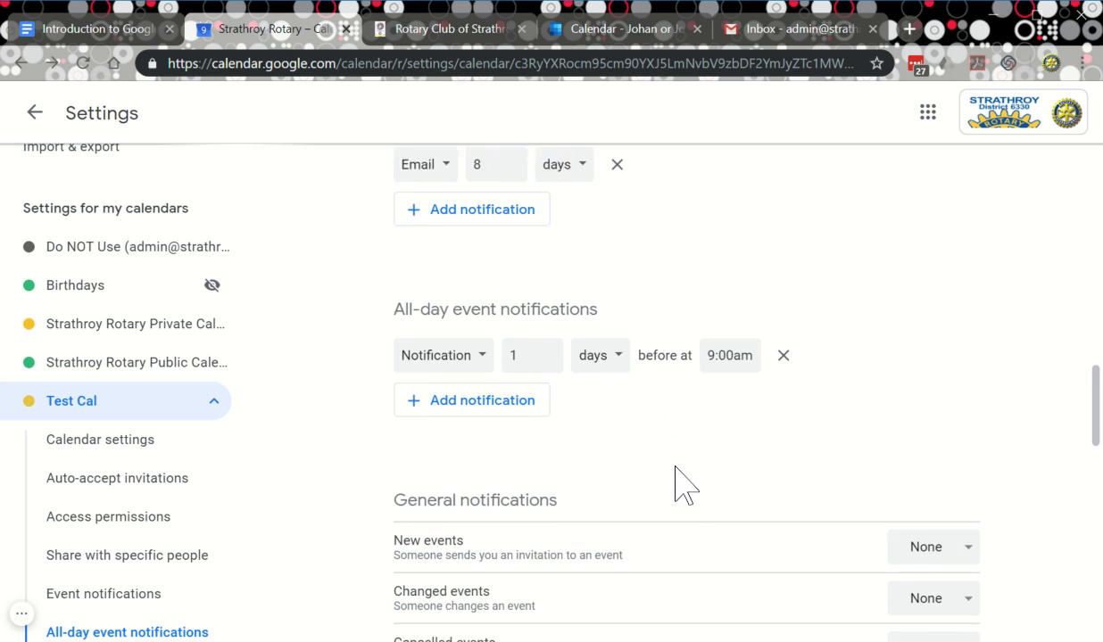
scroll(662, 468, up, 1)
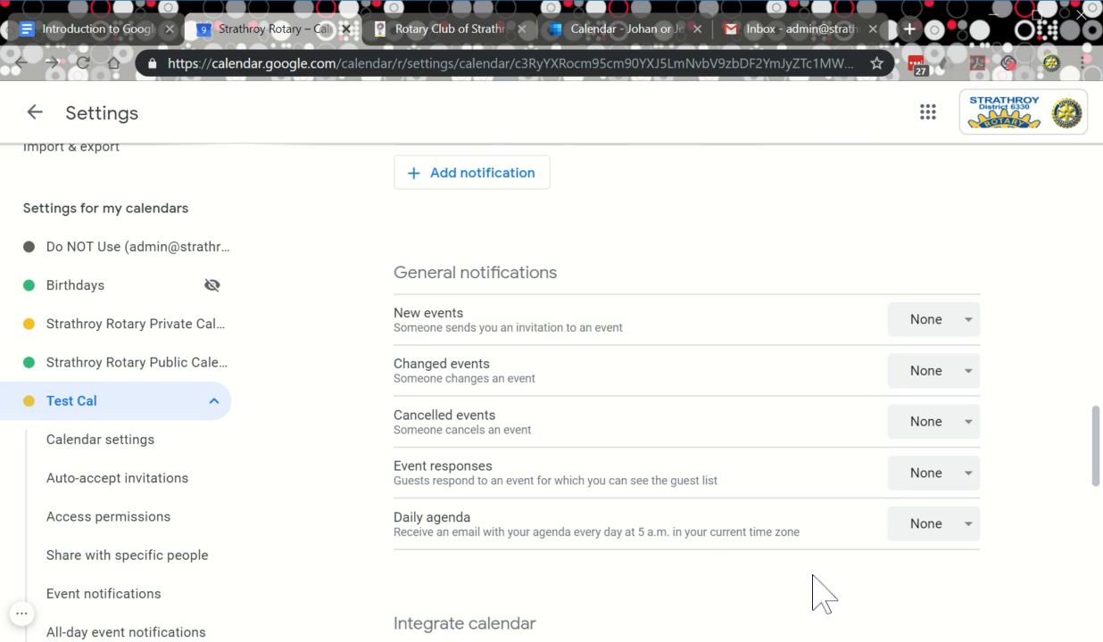
Switch new, changed and cancelled event notifications from None to Email.
scroll(838, 587, down, 1)
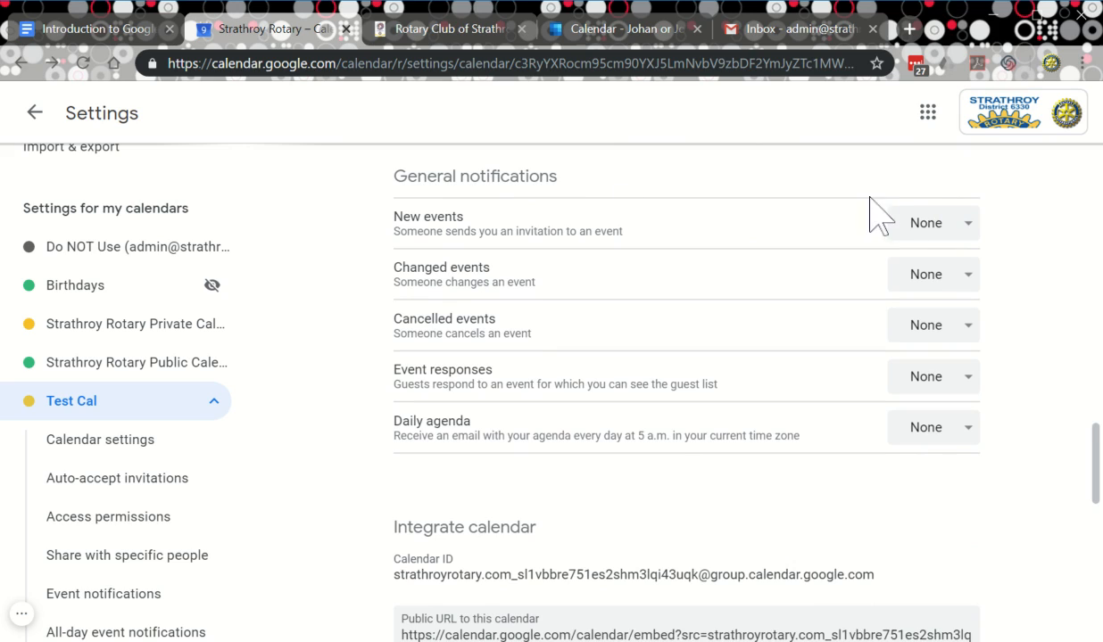
click(953, 234)
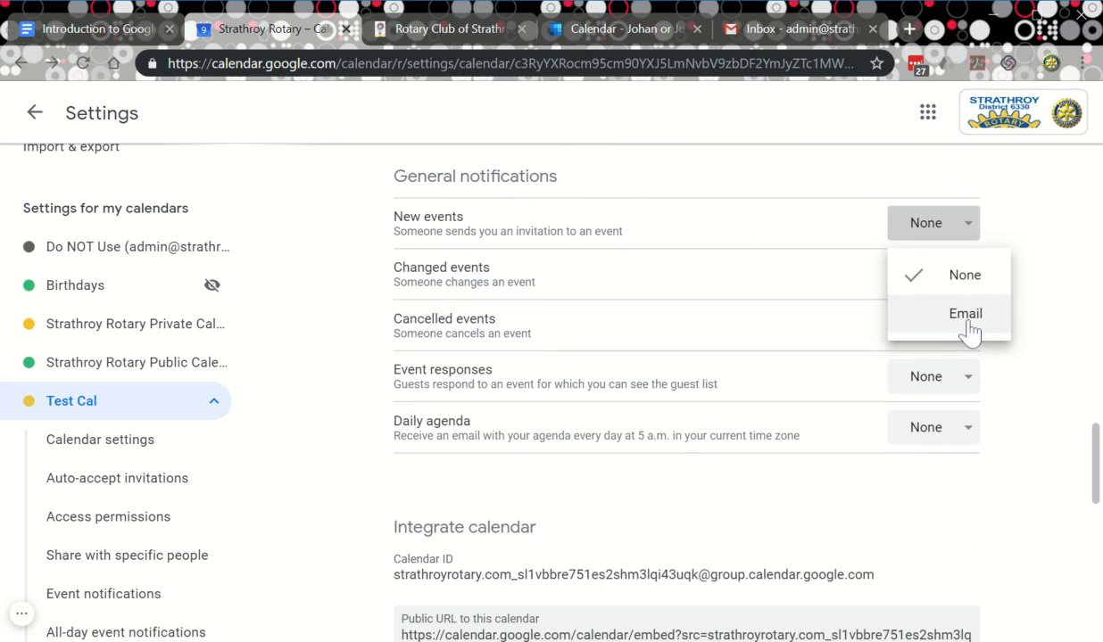
click(939, 312)
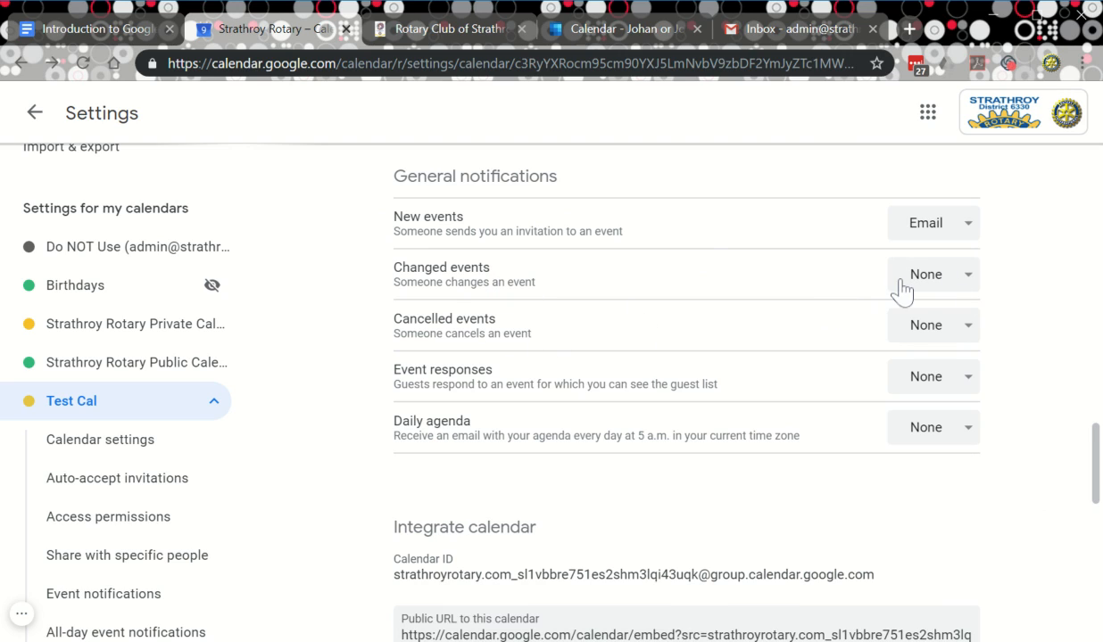
click(935, 288)
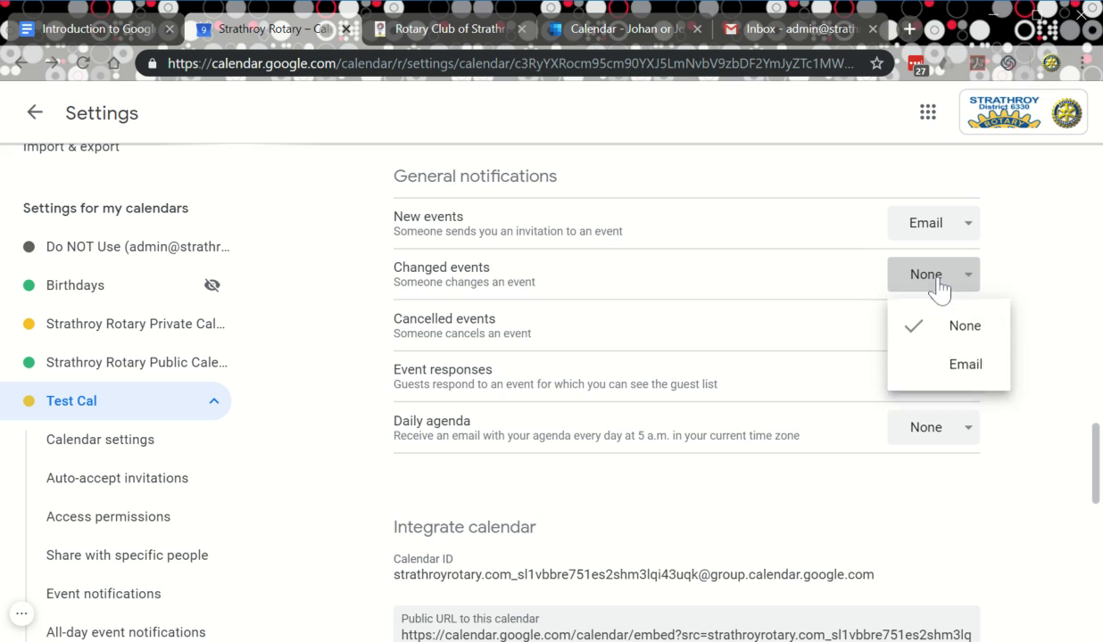
click(967, 378)
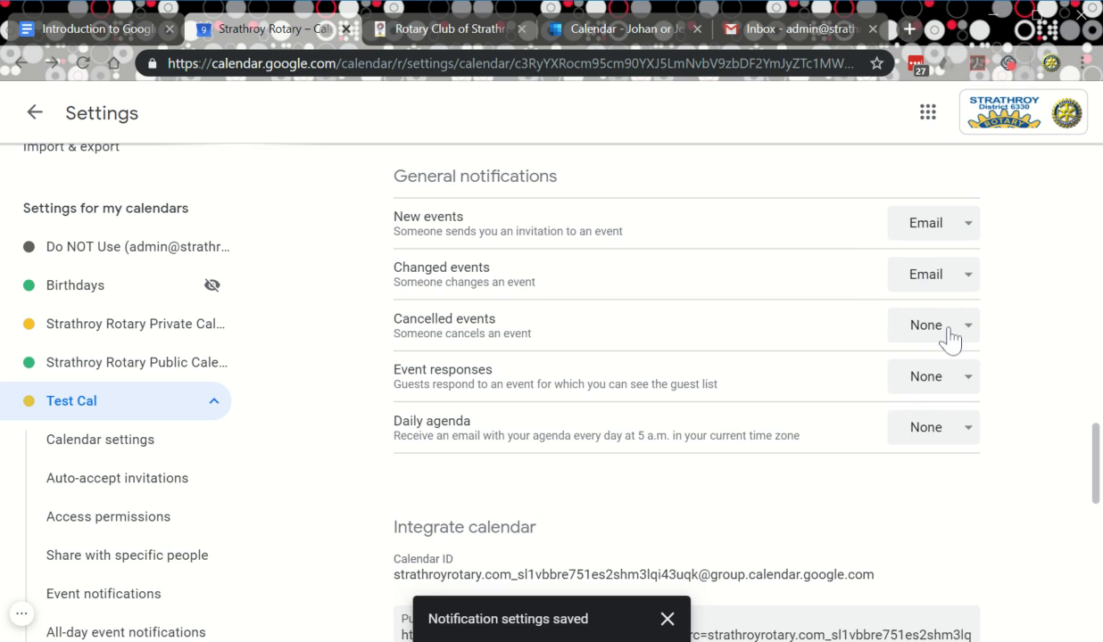
click(949, 338)
click(964, 421)
Set event response and daily agenda notifications to Email as well.
scroll(1039, 435, down, 2)
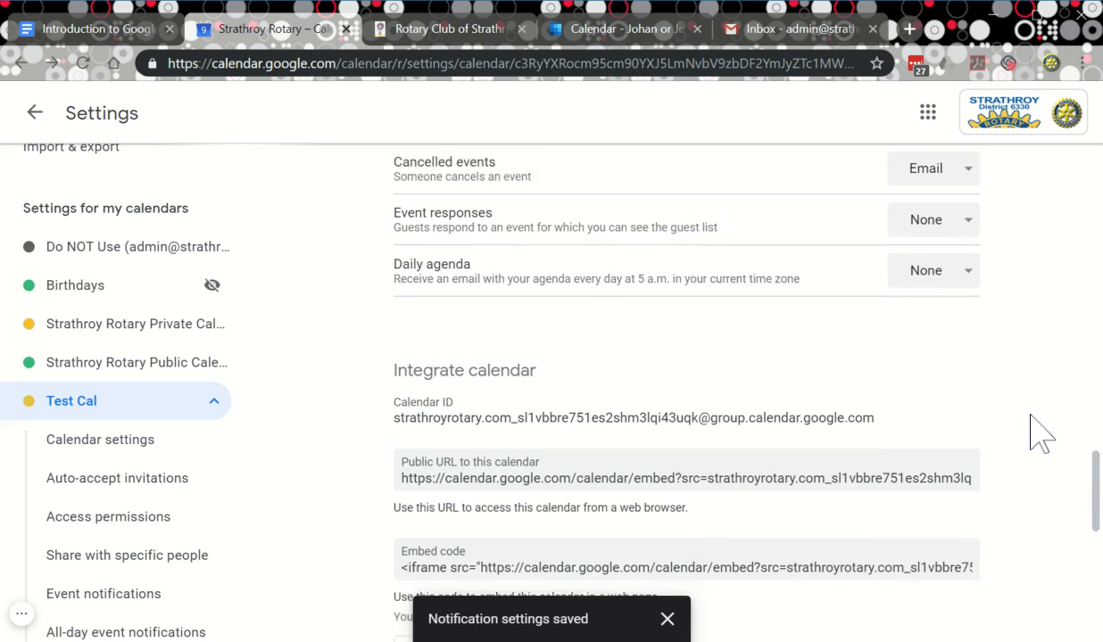
scroll(1044, 423, up, 1)
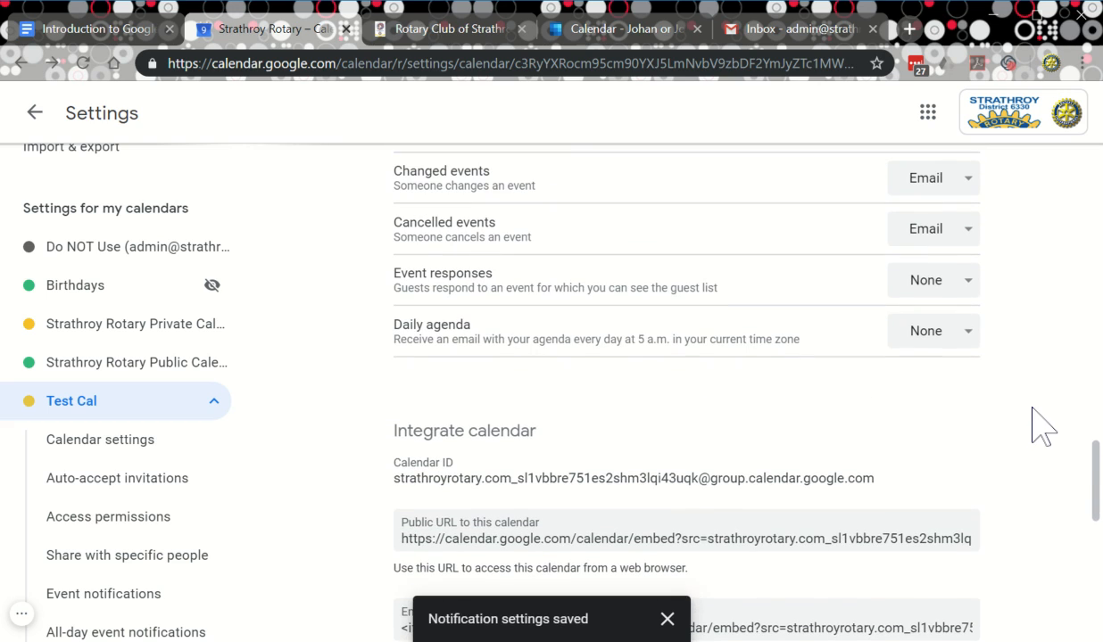
click(923, 294)
click(960, 379)
click(934, 340)
click(963, 423)
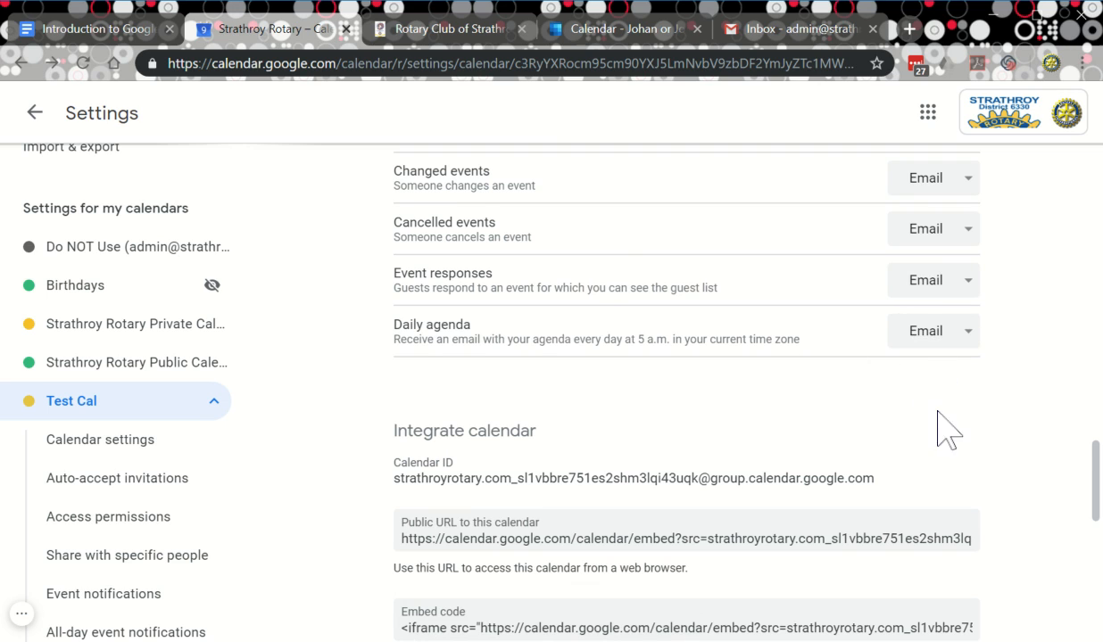
scroll(946, 428, down, 1)
scroll(959, 424, up, 1)
scroll(932, 477, down, 1)
scroll(933, 490, down, 3)
scroll(928, 492, up, 1)
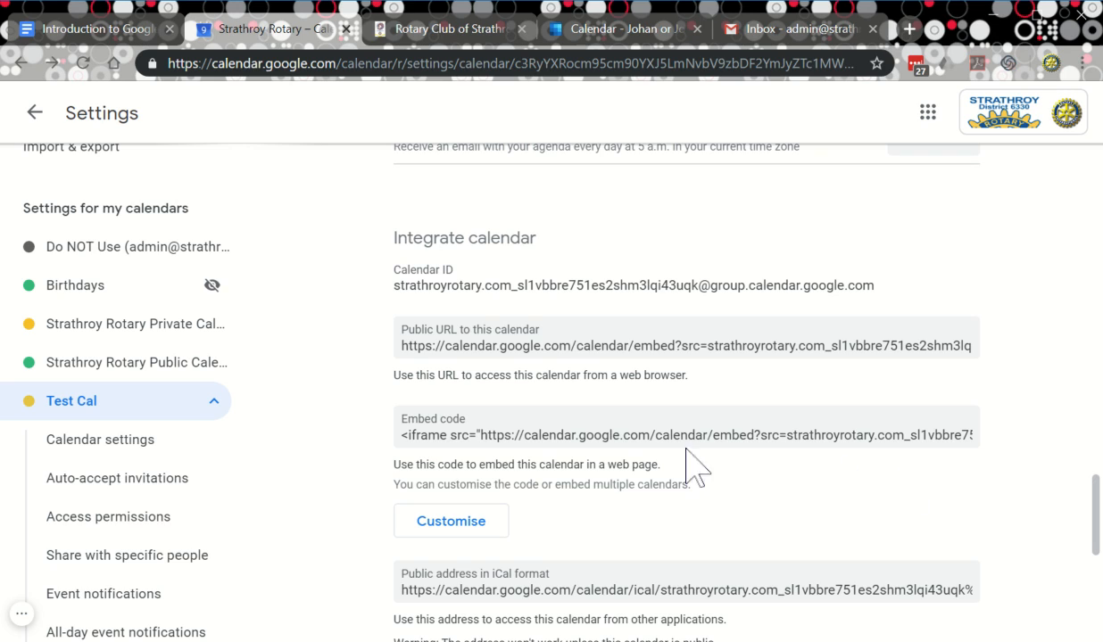
scroll(727, 464, down, 1)
scroll(727, 451, up, 1)
scroll(714, 461, down, 4)
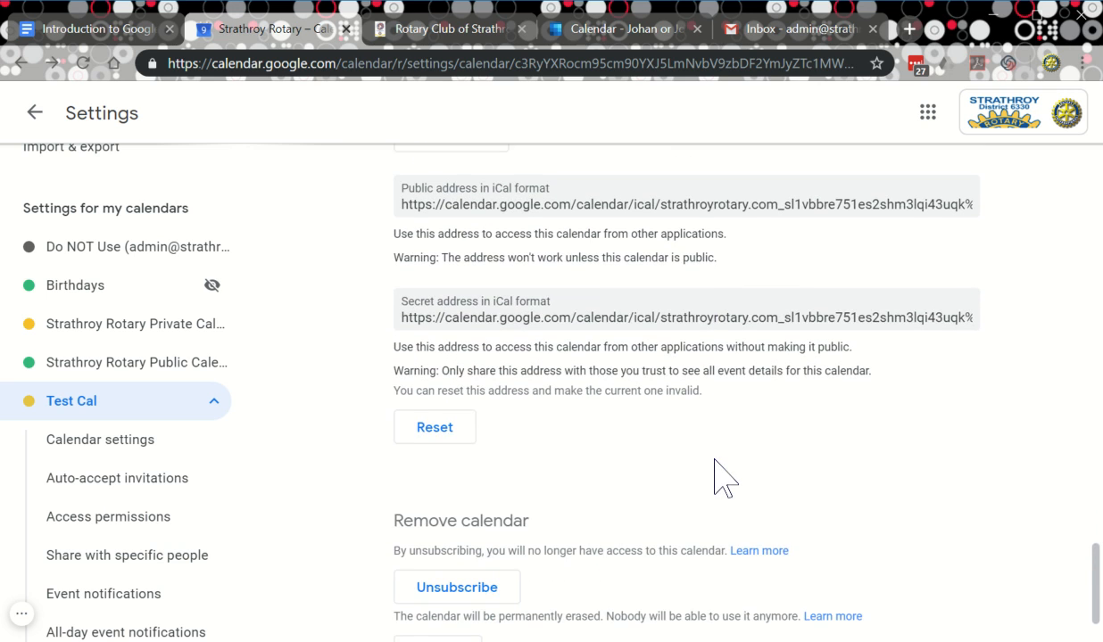
scroll(714, 464, down, 1)
scroll(714, 468, up, 6)
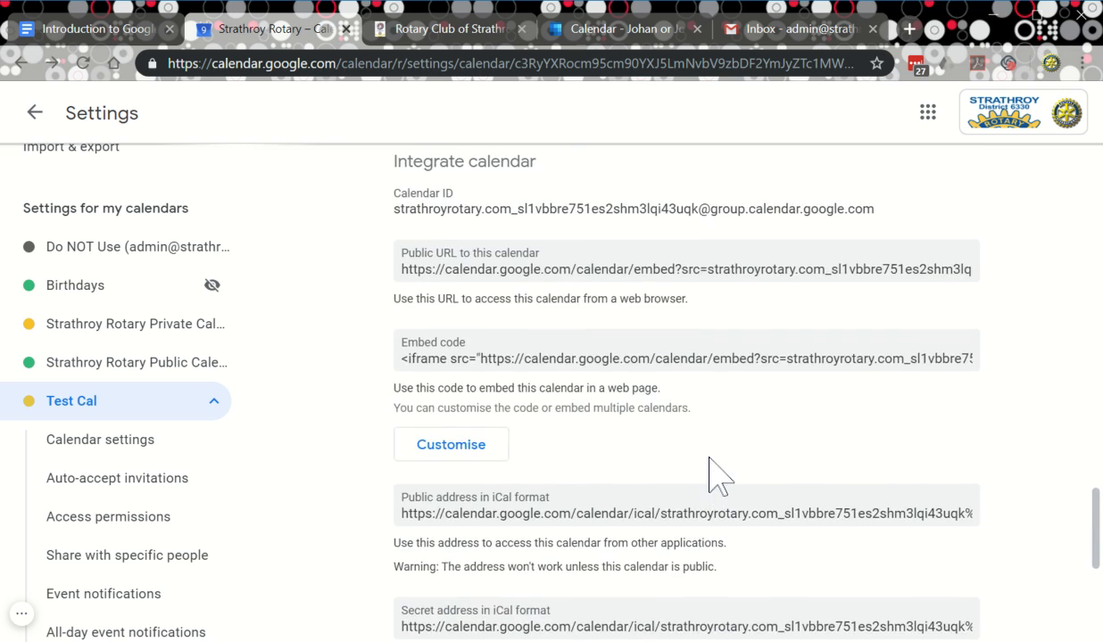
scroll(721, 379, down, 1)
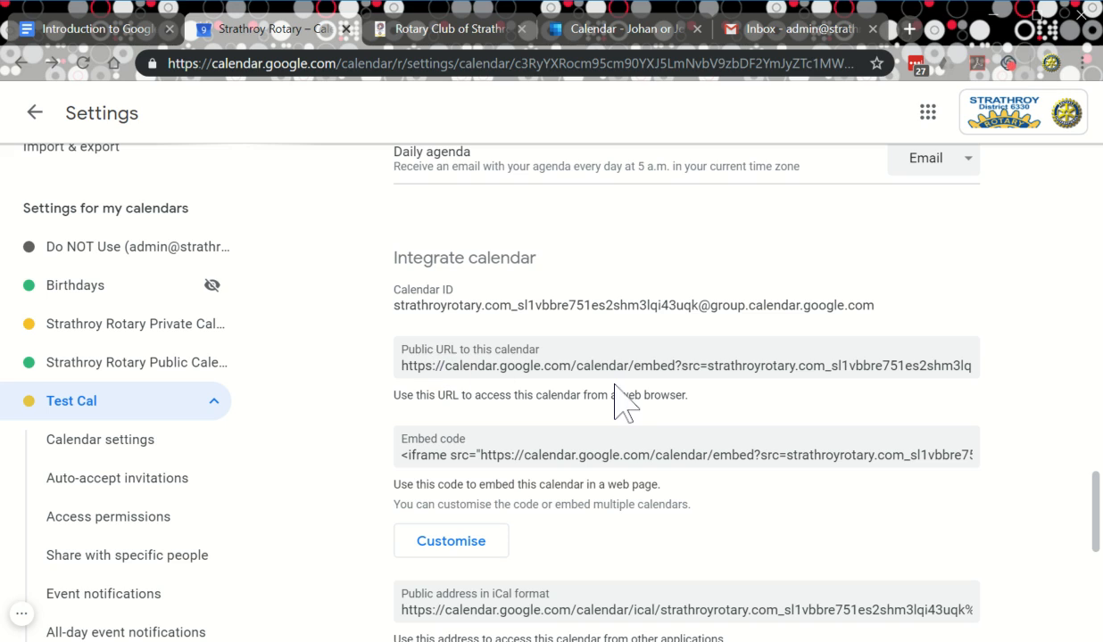
scroll(616, 401, down, 1)
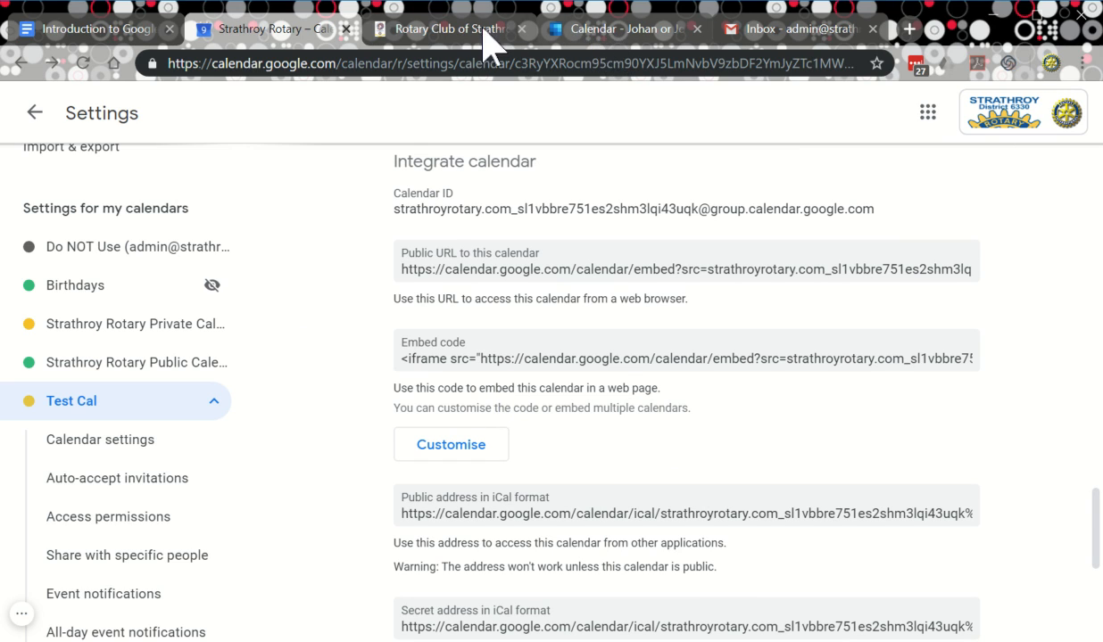
Browse the club website's embedded calendar agenda ahead to February 2020, then return to Google Calendar.
click(455, 34)
scroll(527, 343, up, 5)
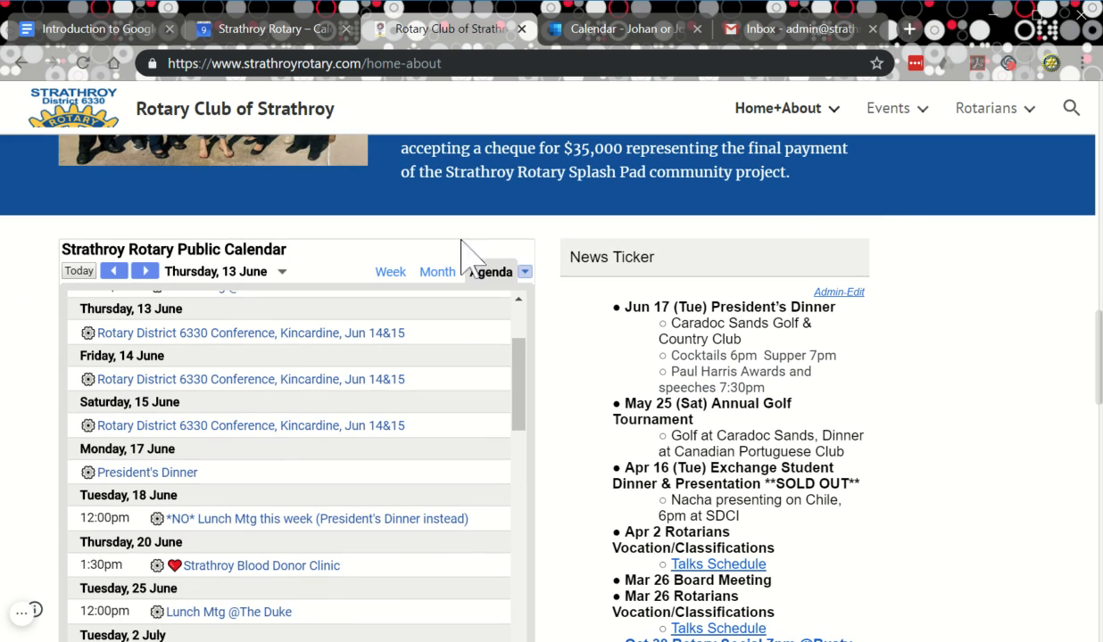
scroll(272, 384, down, 1)
scroll(272, 384, down, 5)
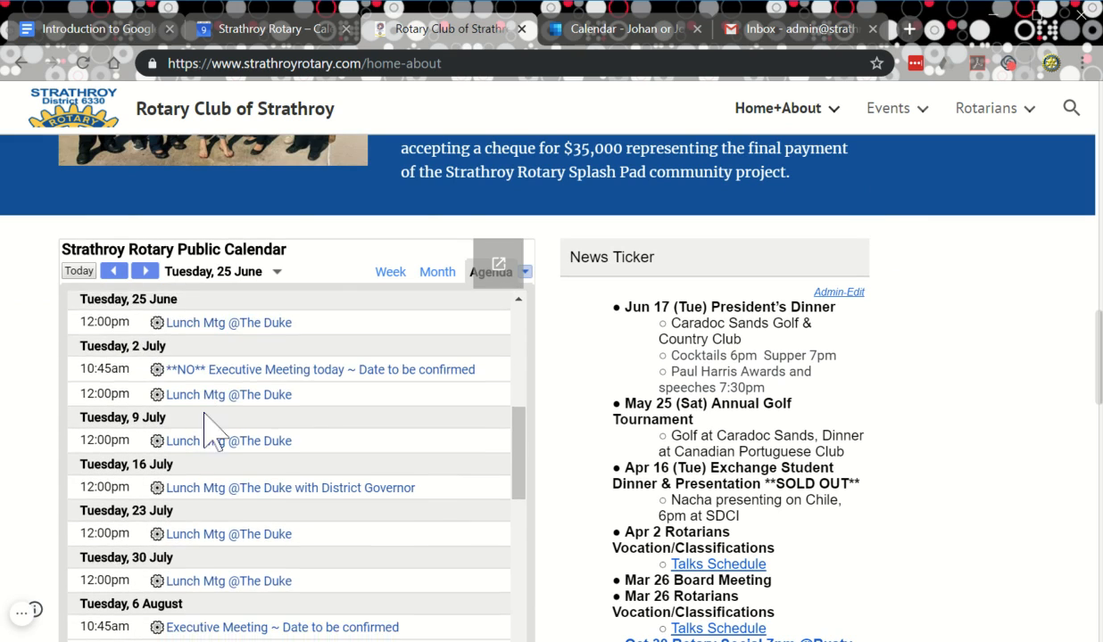
scroll(317, 435, down, 10)
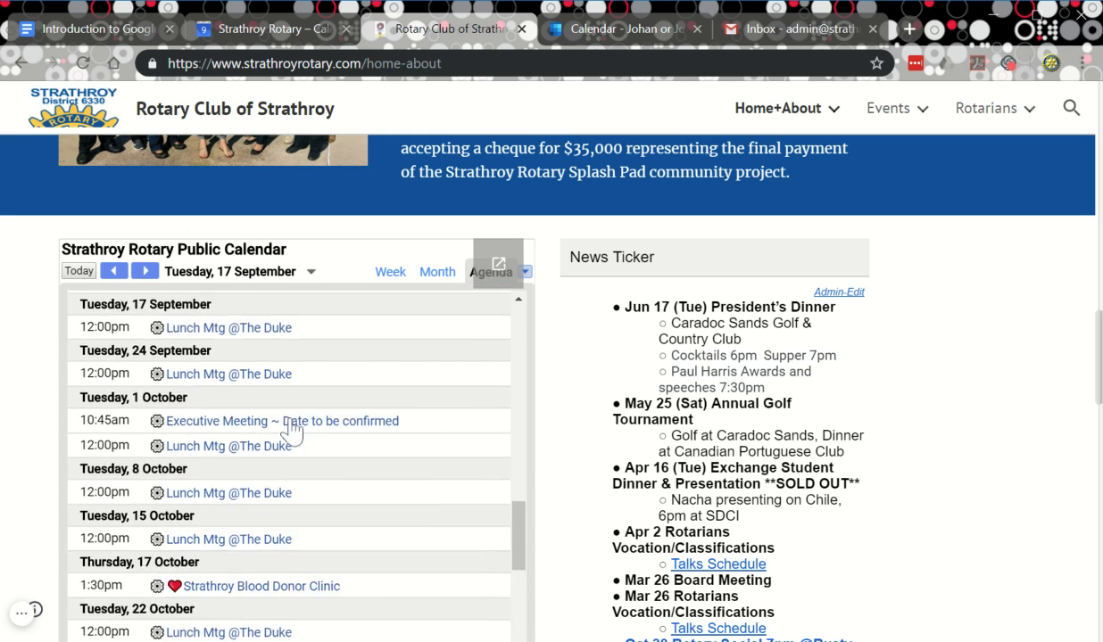
scroll(304, 534, down, 12)
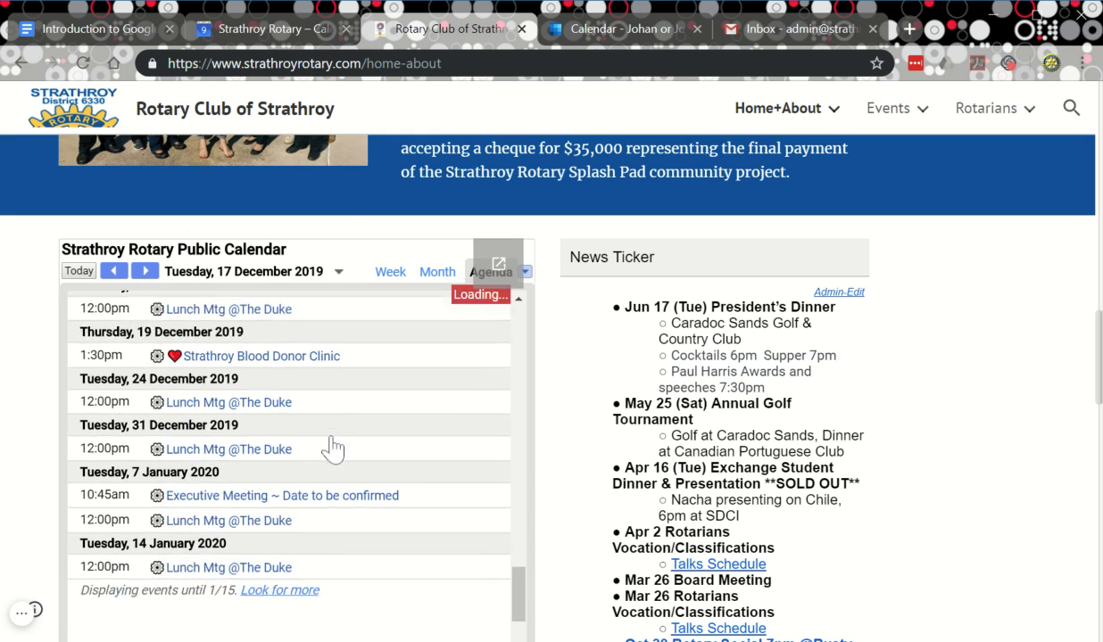
scroll(330, 460, down, 4)
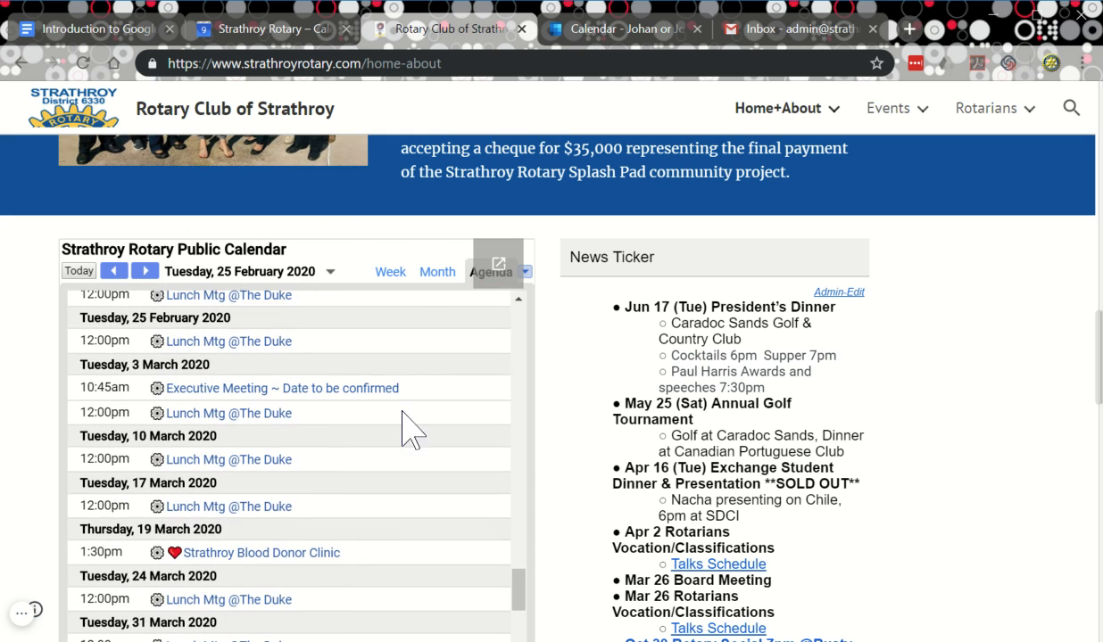
click(262, 36)
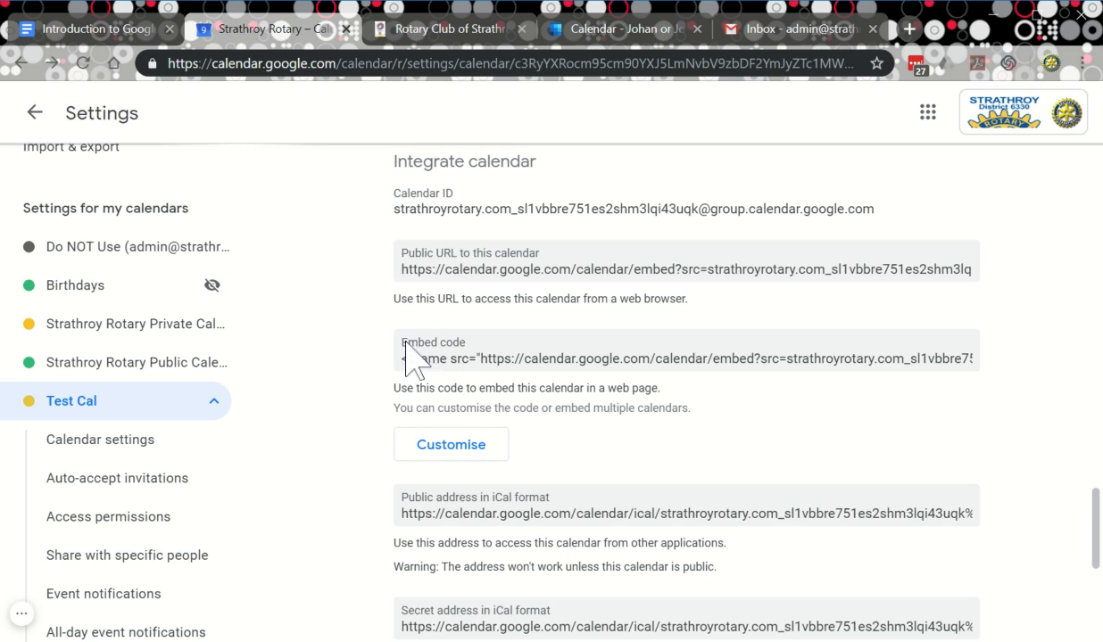
Select the full Public address in iCal format URL in Test Cal's Integrate calendar section.
scroll(728, 428, down, 2)
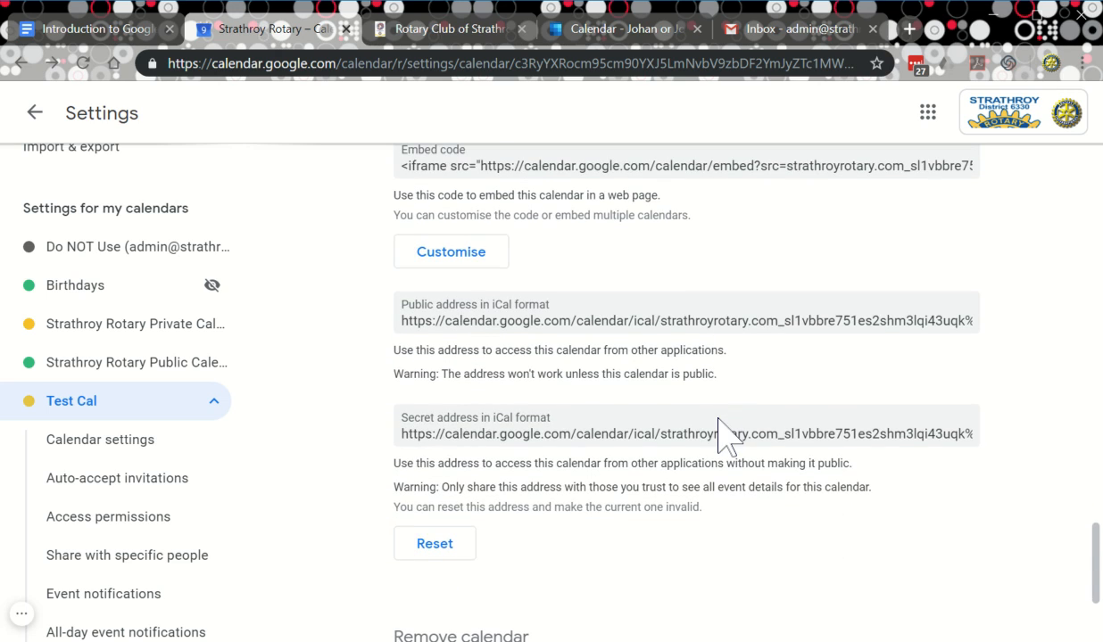
scroll(716, 417, down, 1)
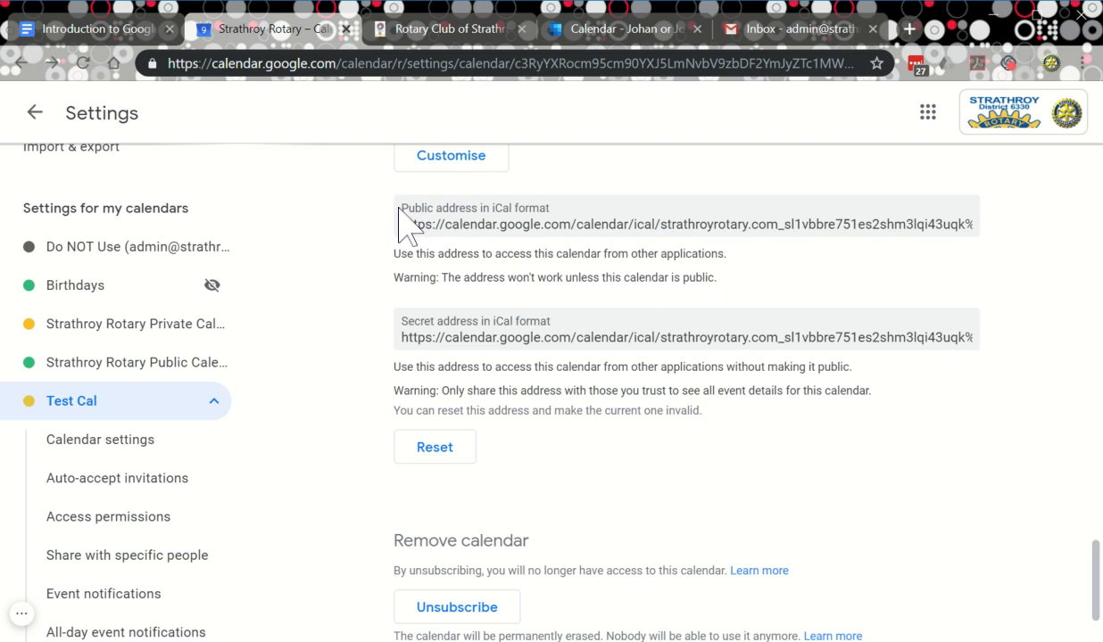
click(477, 219)
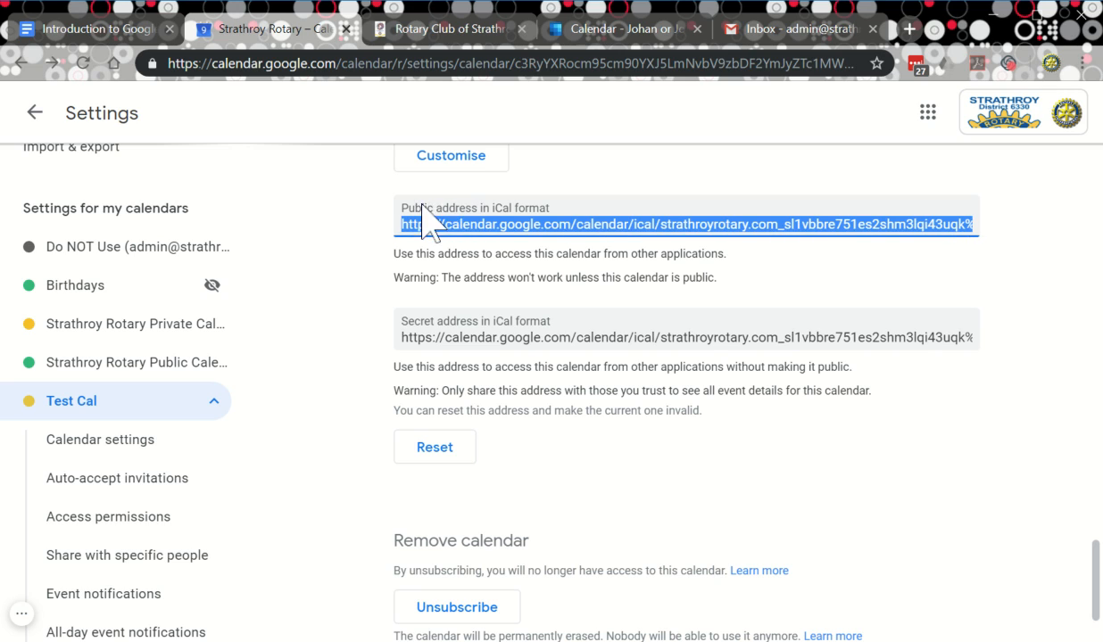
click(816, 279)
click(483, 223)
In Outlook, import the pasted iCal link from the web as a calendar named 'Rotary cal'.
click(593, 27)
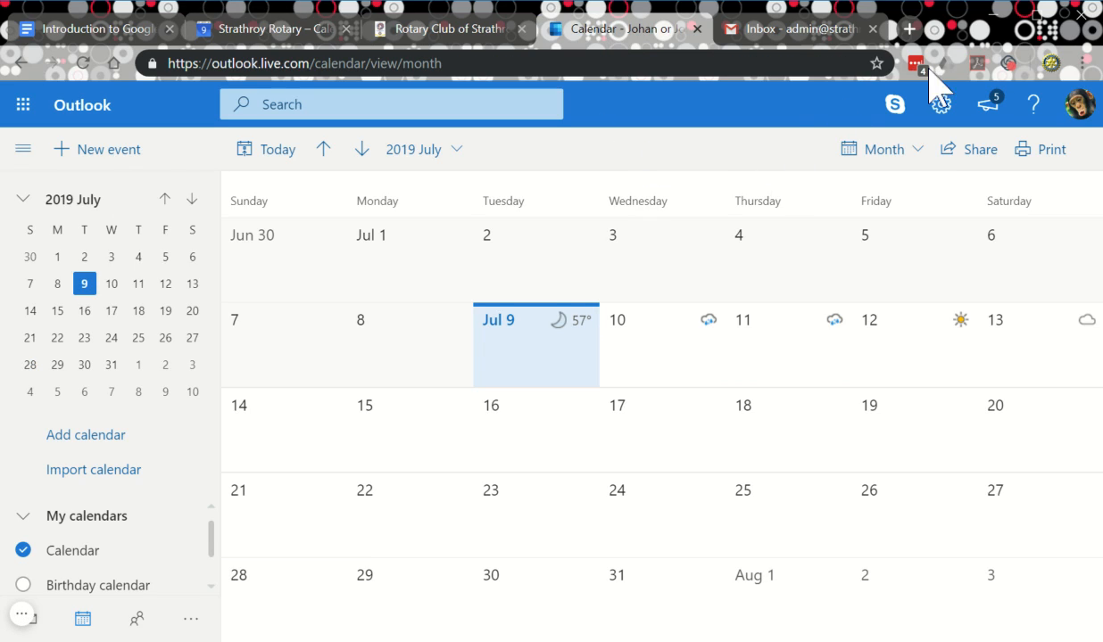
click(82, 473)
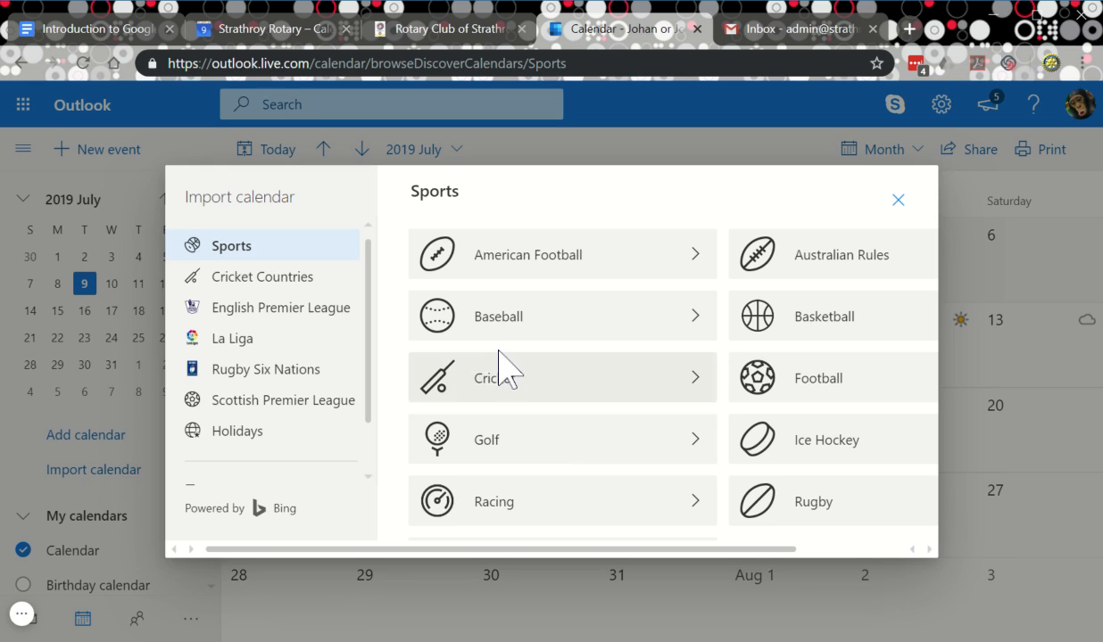
scroll(248, 413, down, 1)
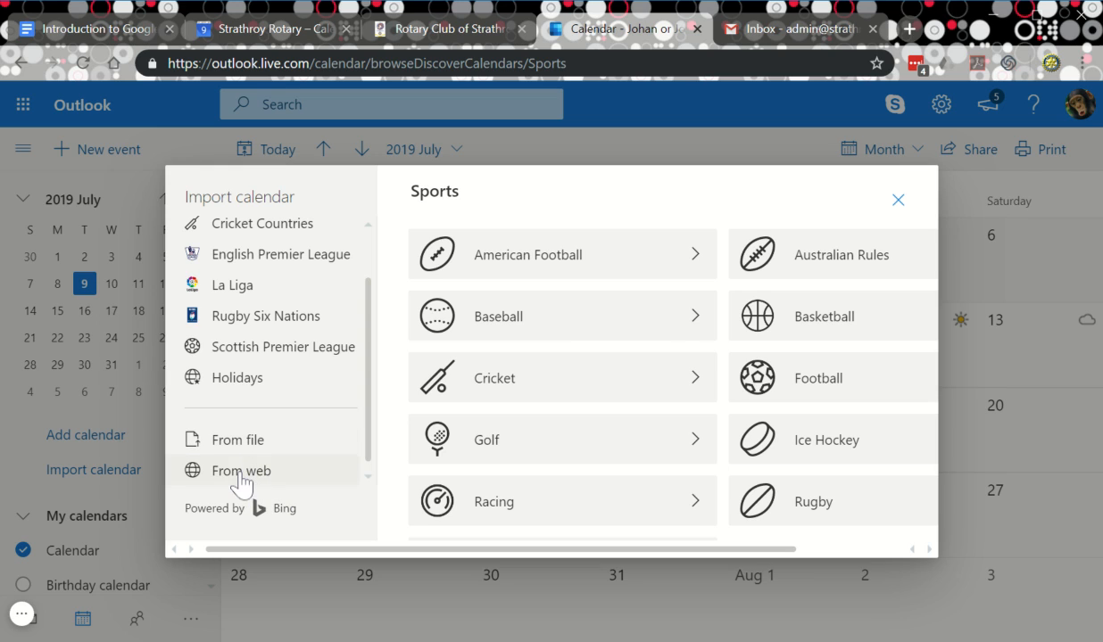
click(241, 483)
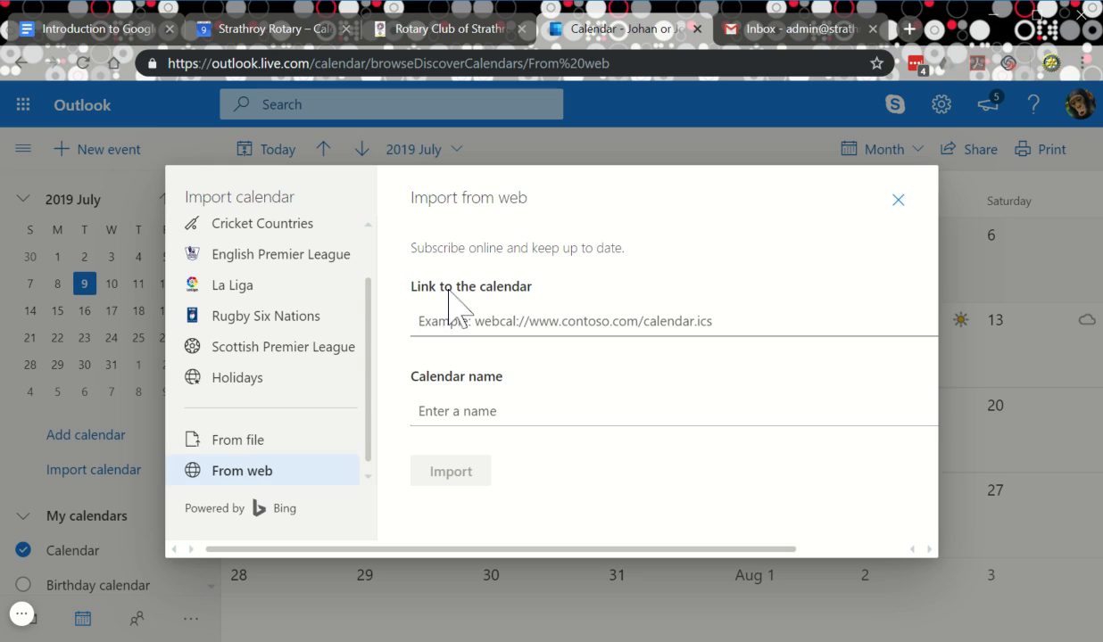
click(496, 303)
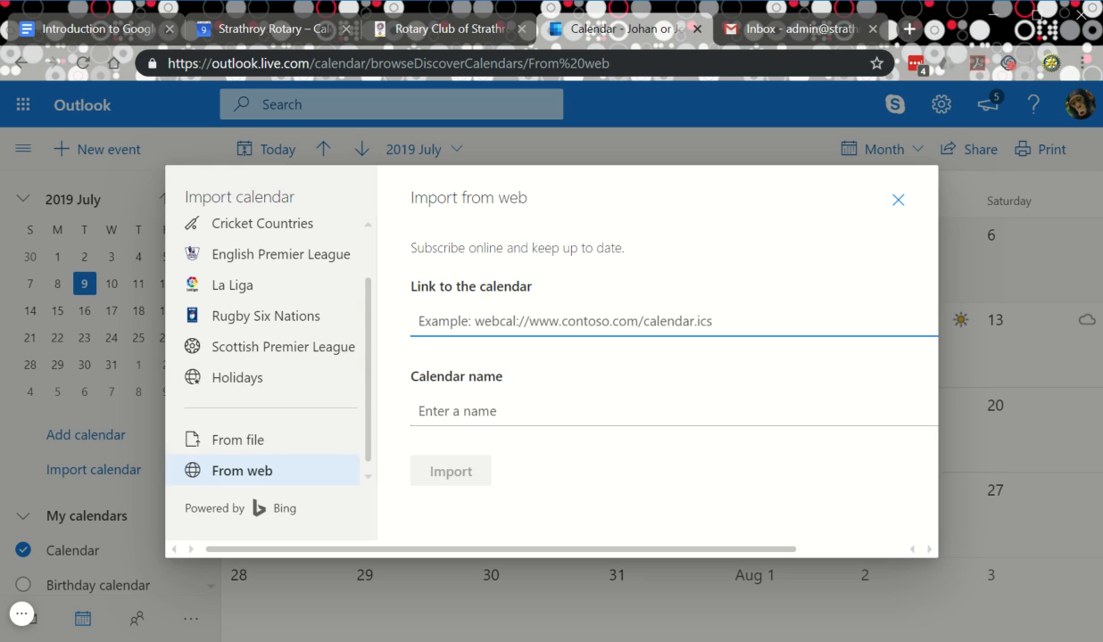
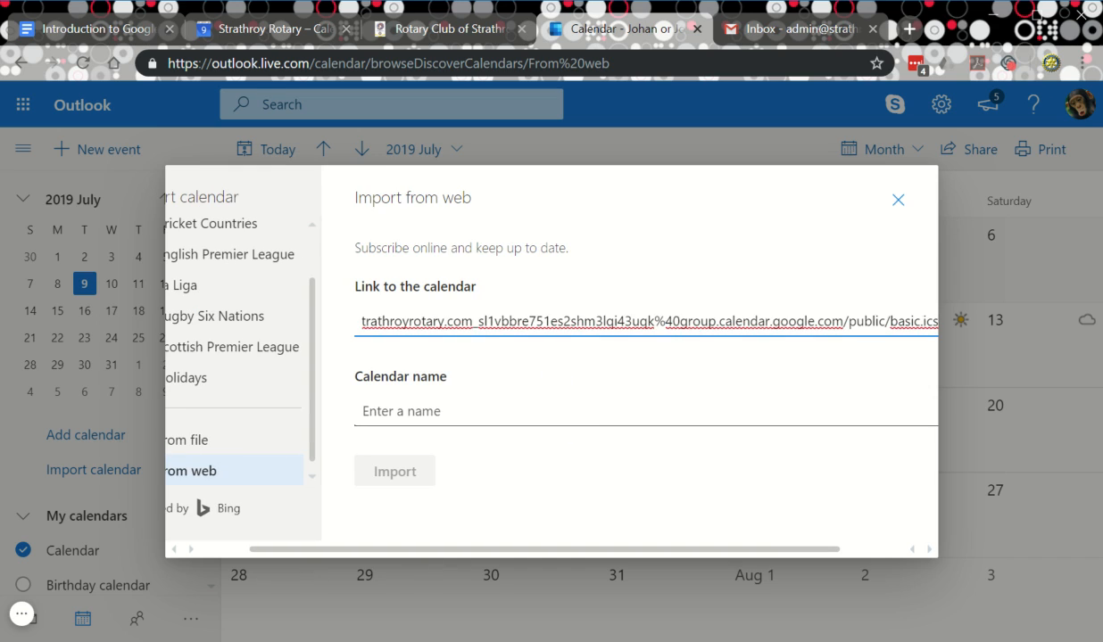
click(402, 411)
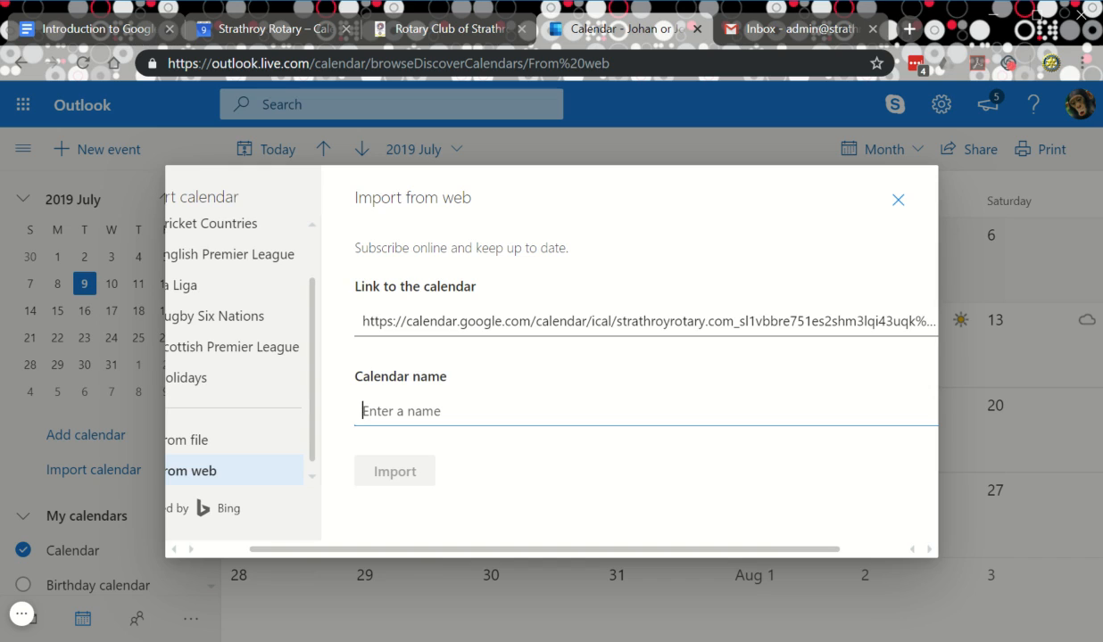
text(Rotary cal)
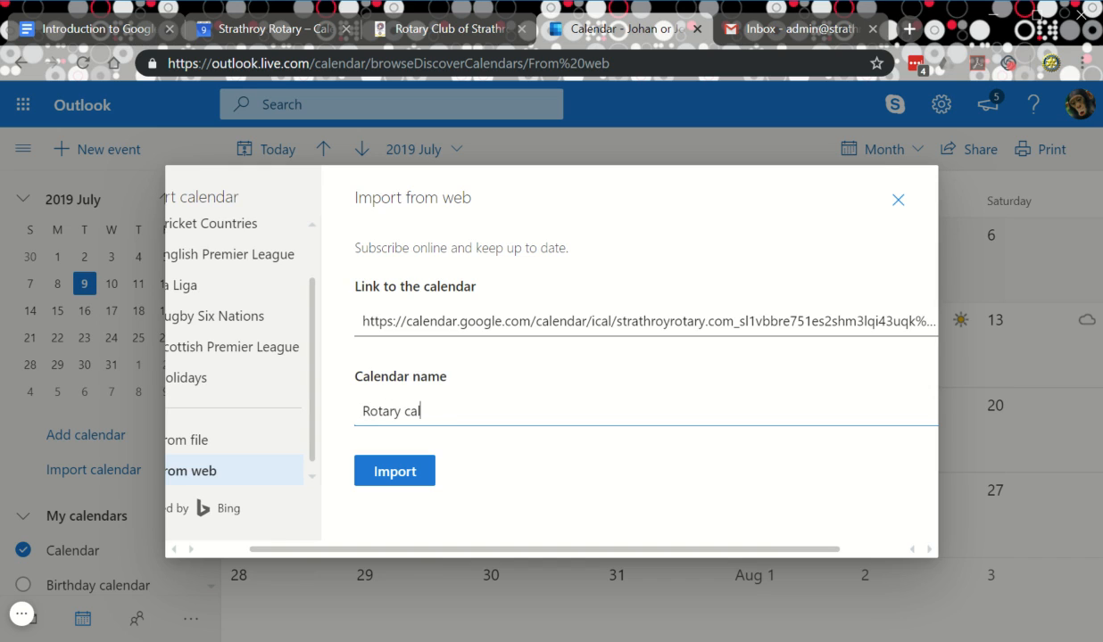
click(406, 480)
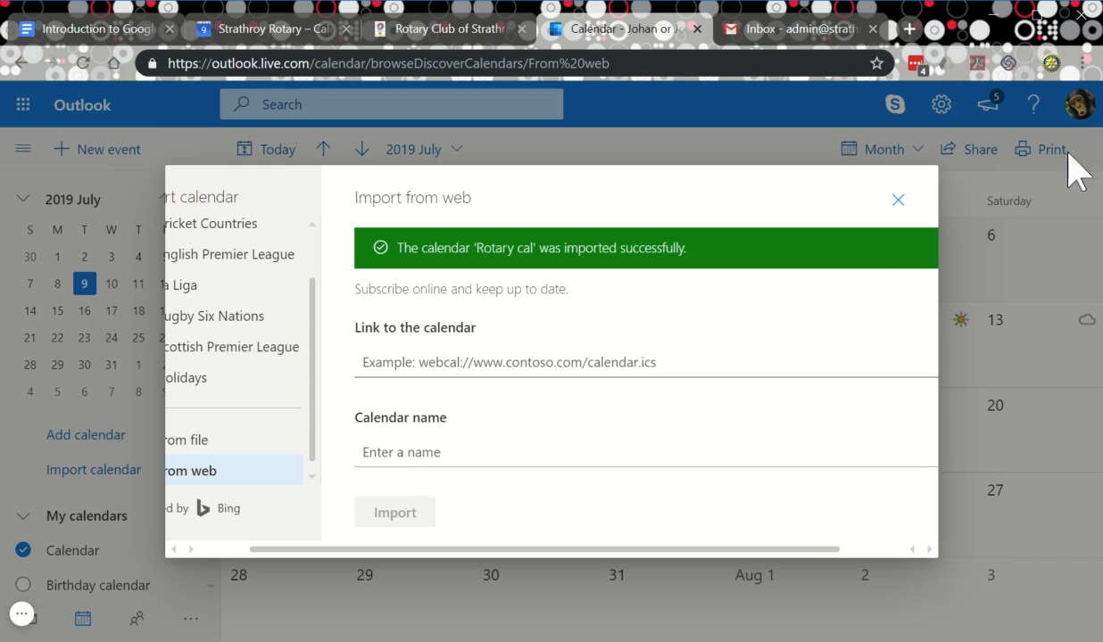
click(898, 201)
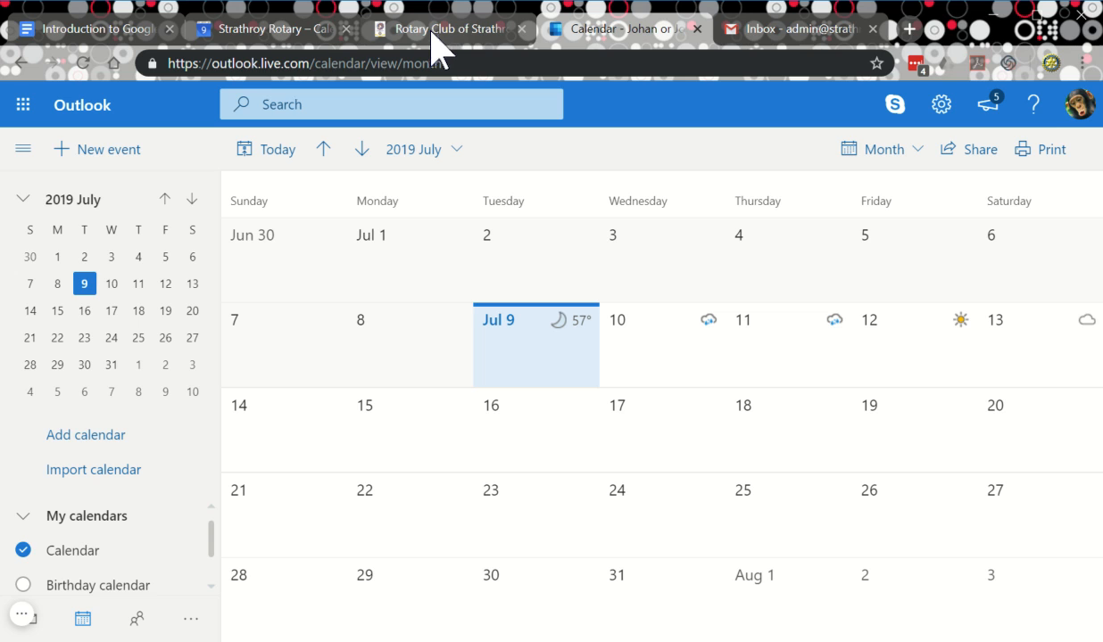
Back in Google Calendar, open the Strathroy Rotary Public Calendar's settings.
click(266, 32)
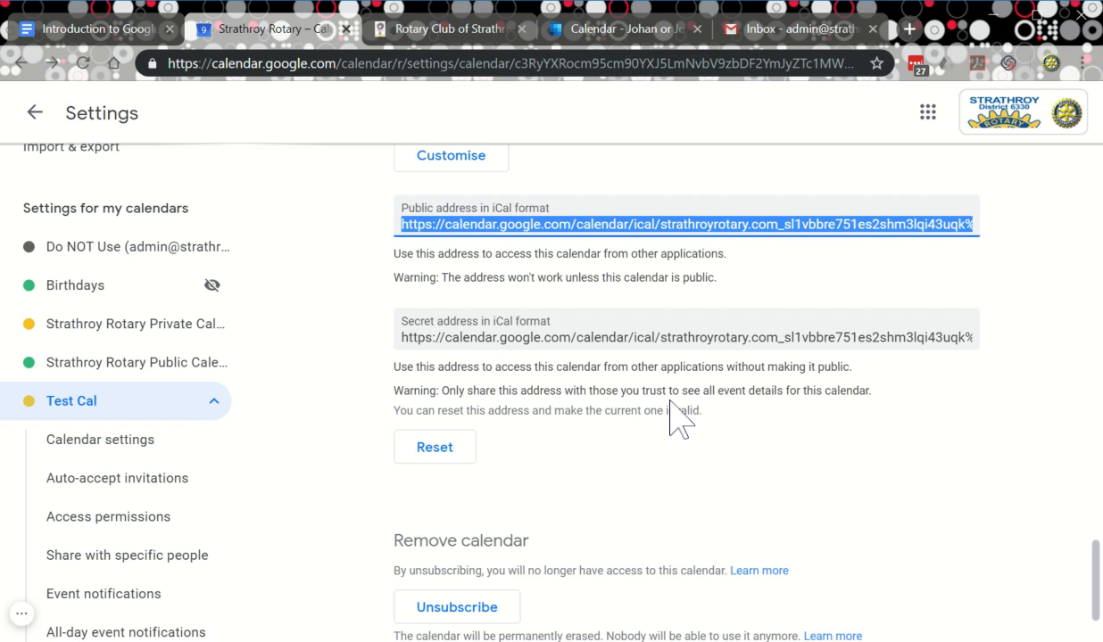
scroll(545, 428, down, 1)
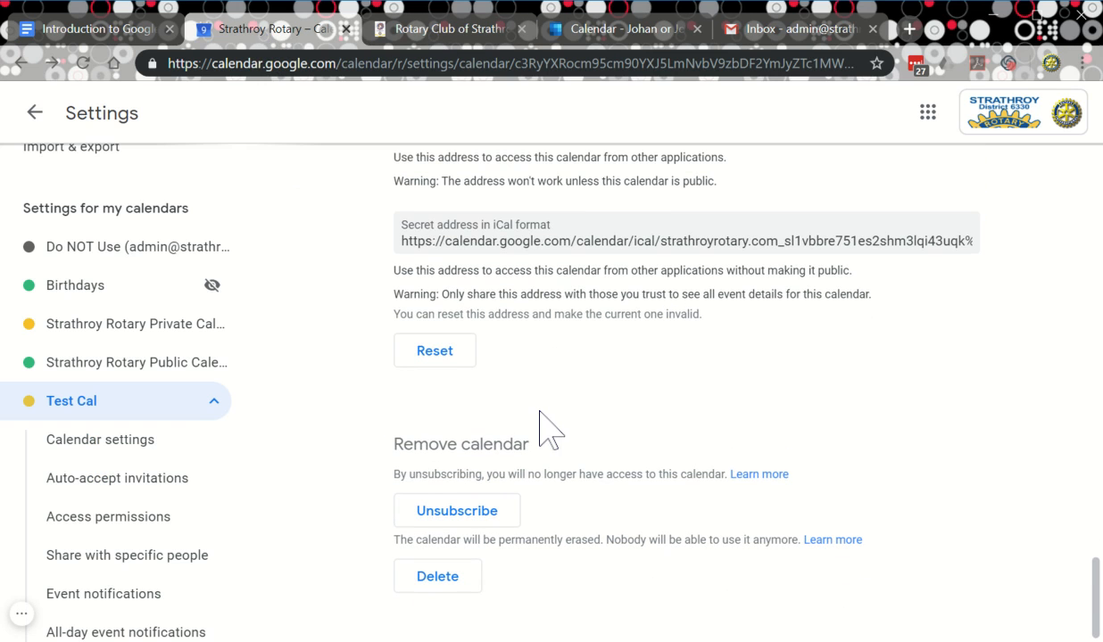
scroll(591, 472, up, 2)
scroll(591, 463, down, 2)
scroll(578, 516, up, 2)
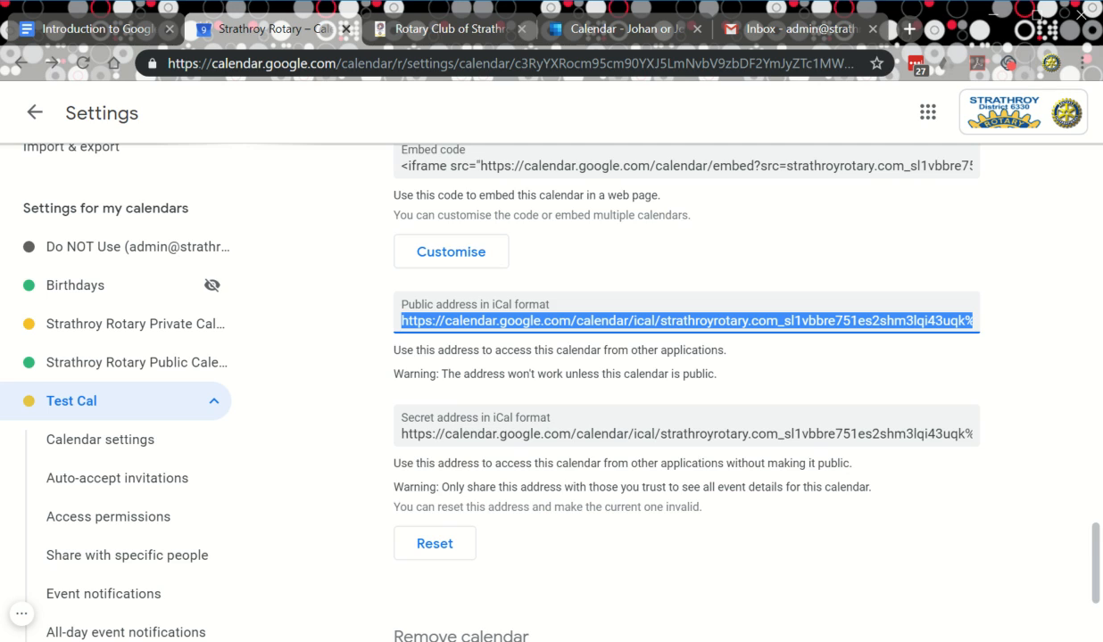
scroll(578, 516, down, 2)
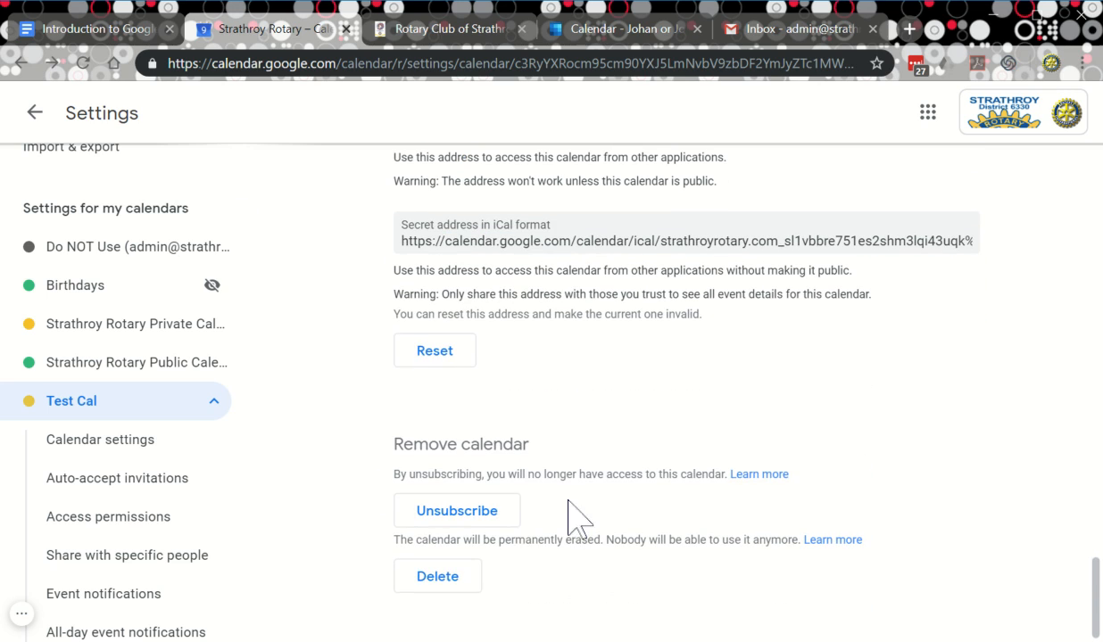
click(112, 373)
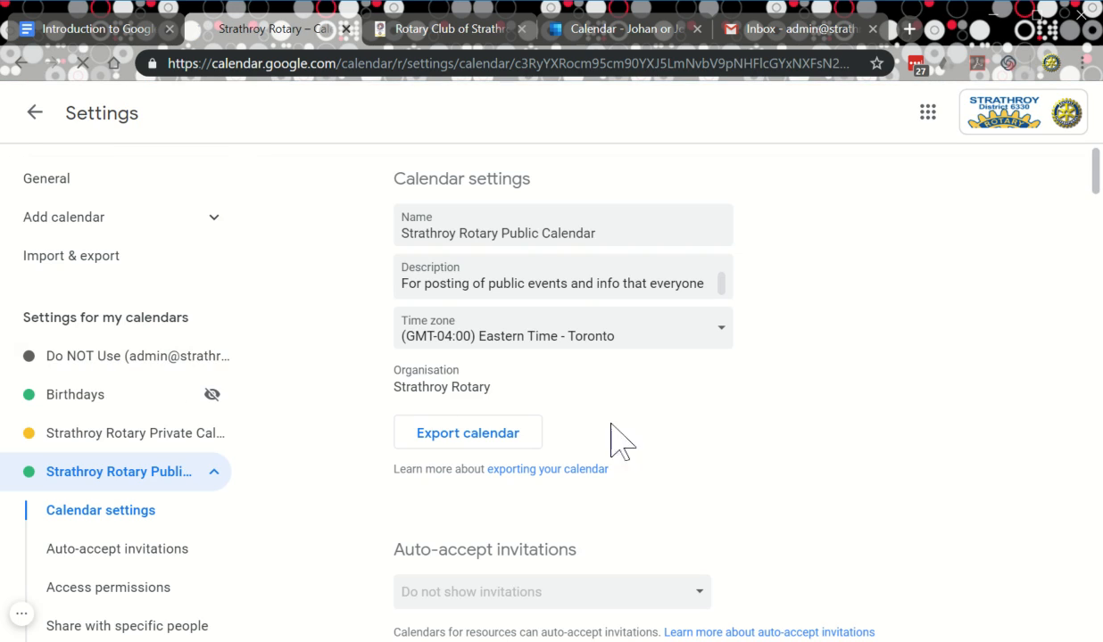
Select the Strathroy Rotary Public Calendar's public iCal address under Integrate calendar.
scroll(793, 467, down, 5)
scroll(779, 462, down, 14)
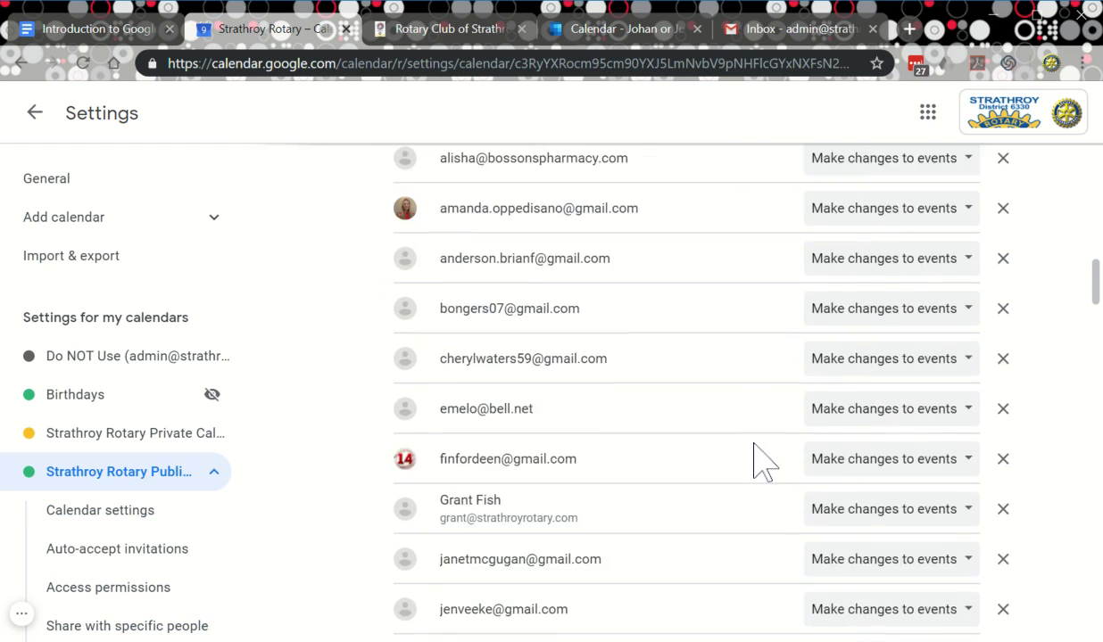
scroll(756, 463, up, 4)
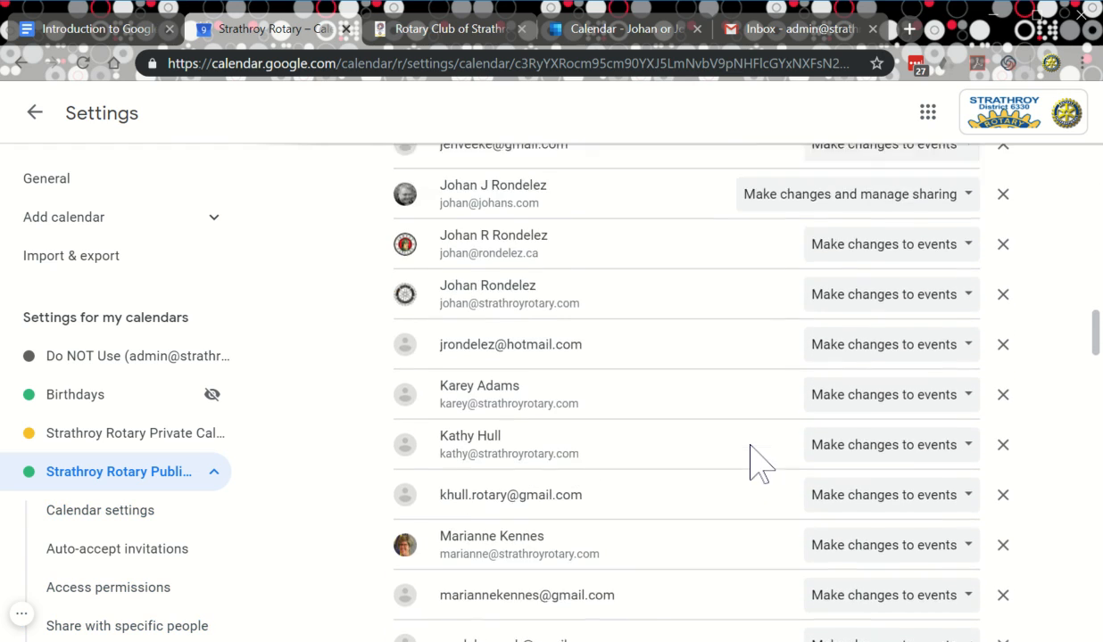
scroll(608, 418, down, 2)
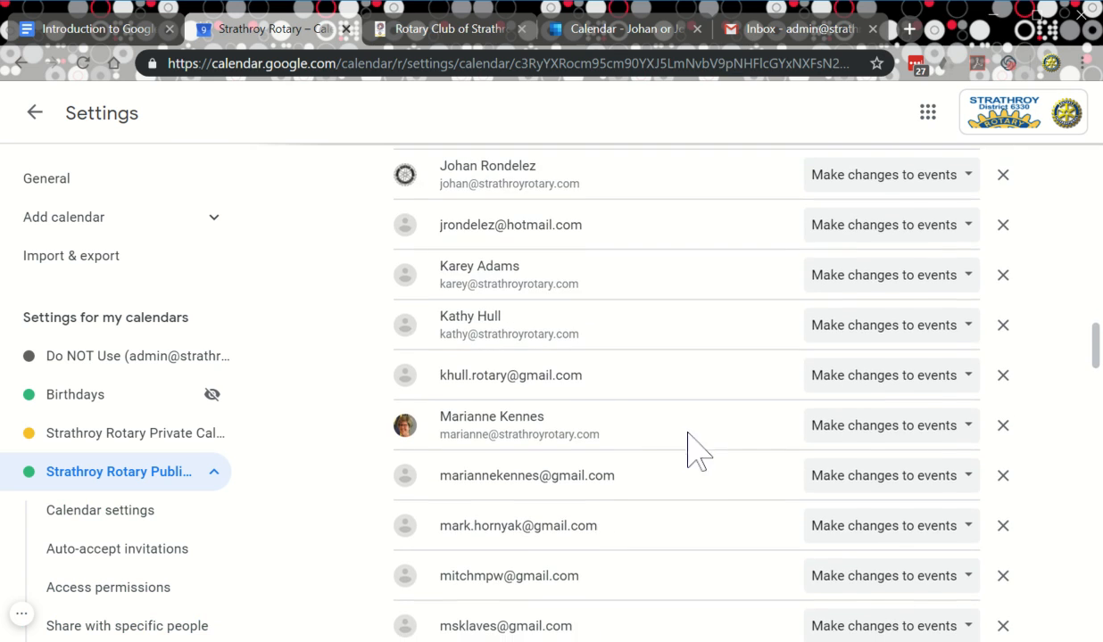
scroll(535, 411, down, 1)
scroll(659, 413, down, 3)
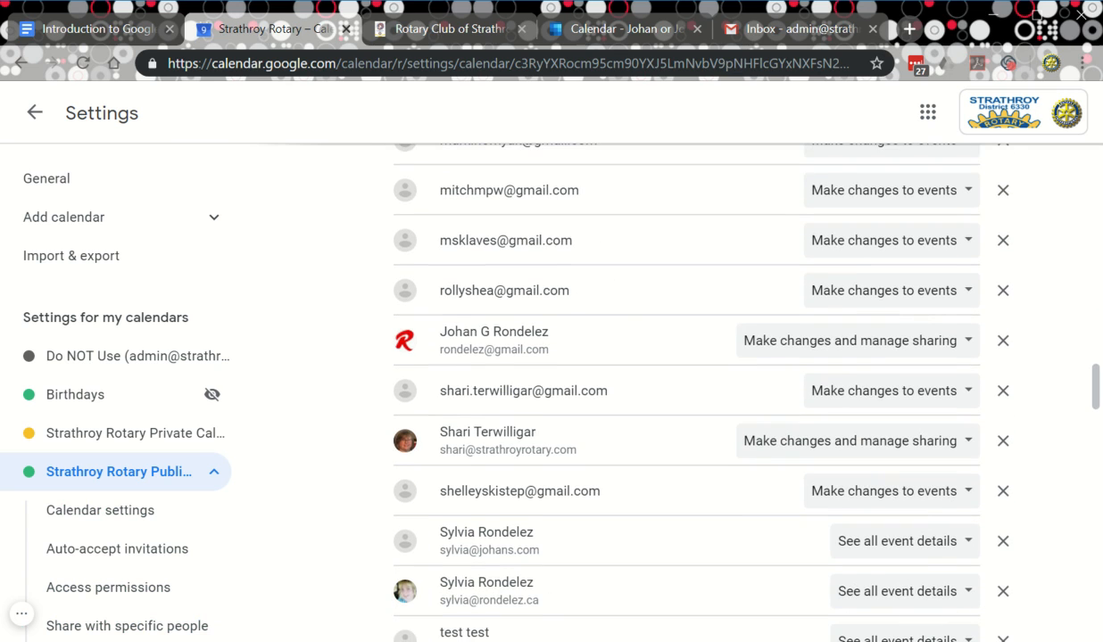
scroll(659, 413, down, 2)
scroll(660, 405, down, 2)
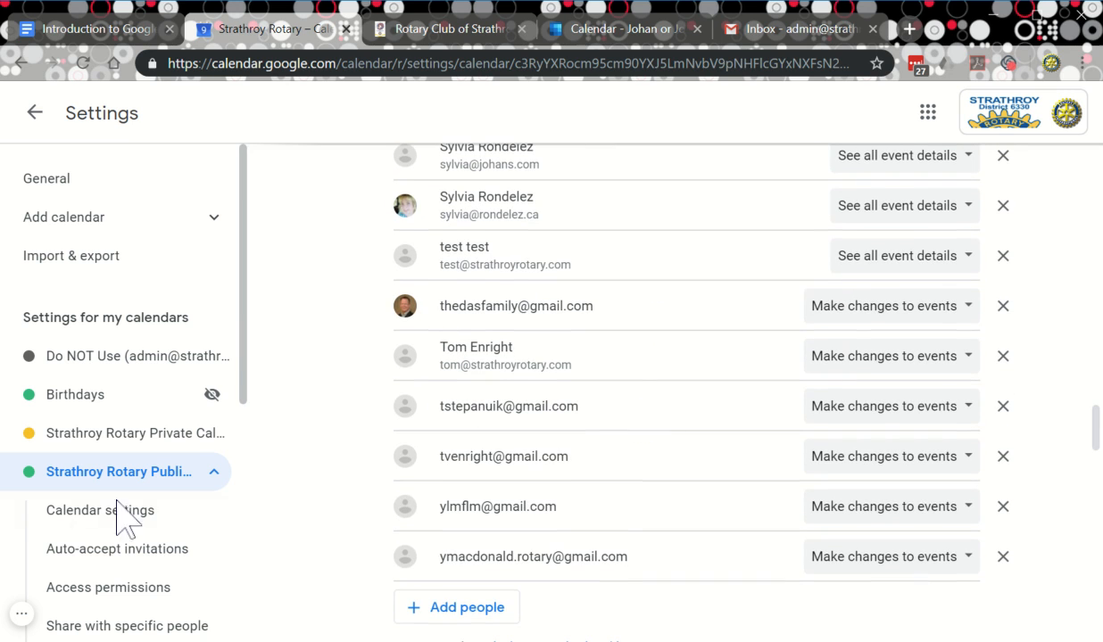
scroll(561, 443, down, 1)
scroll(561, 446, down, 3)
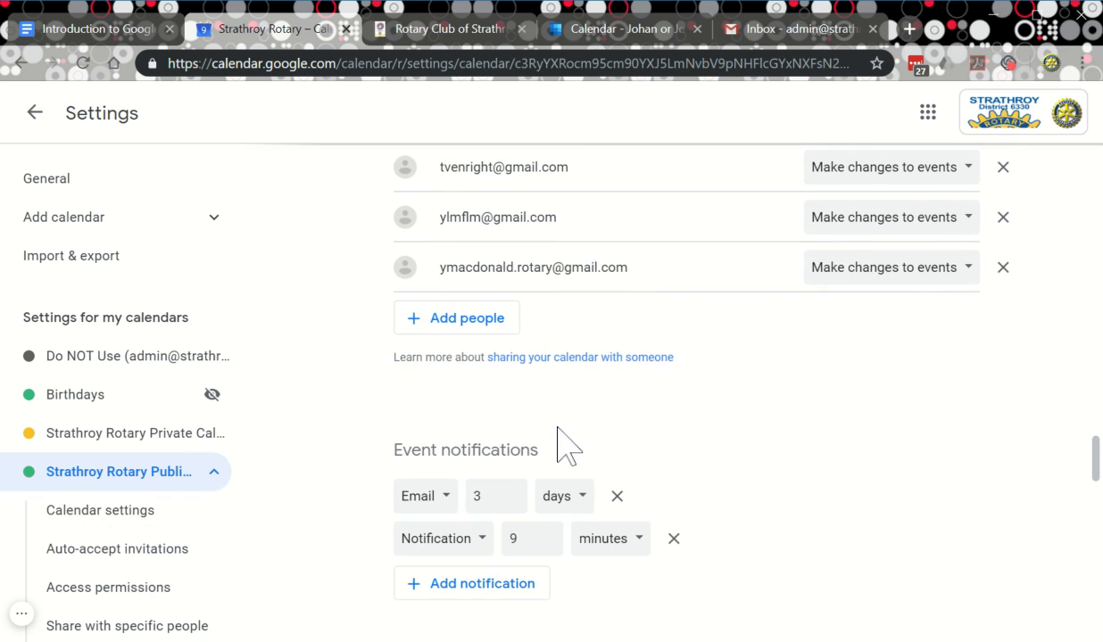
scroll(754, 383, down, 2)
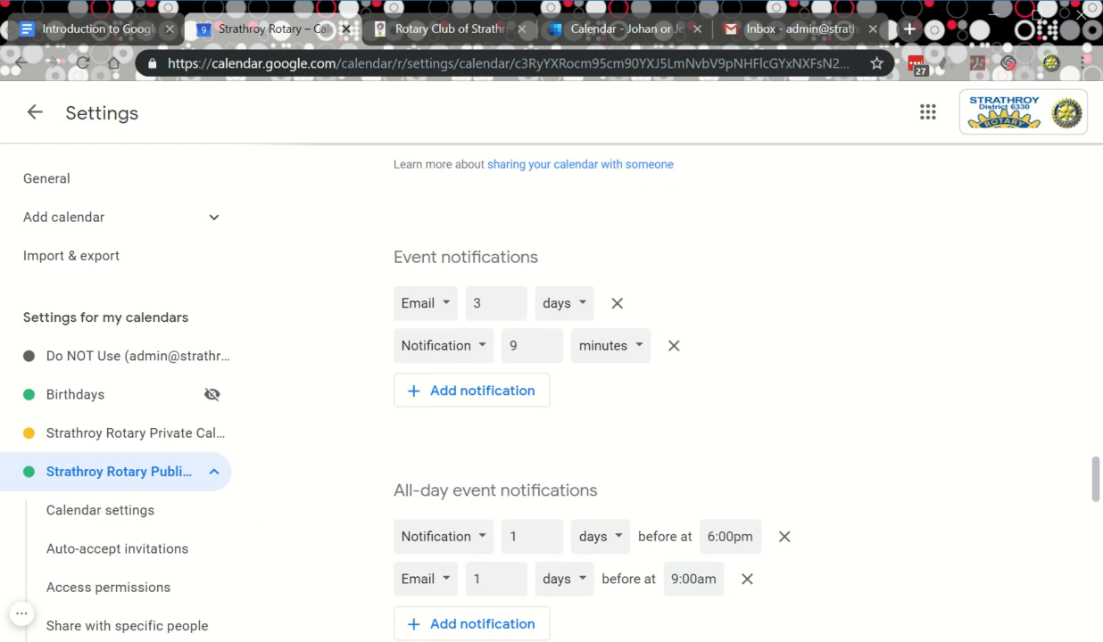
scroll(687, 393, down, 6)
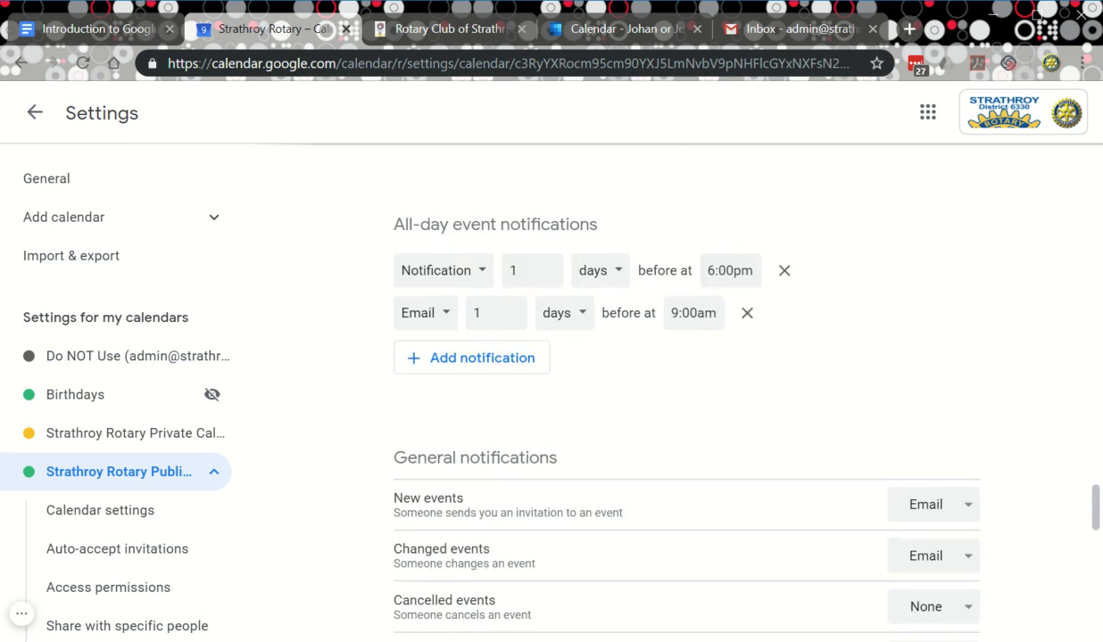
scroll(687, 392, down, 5)
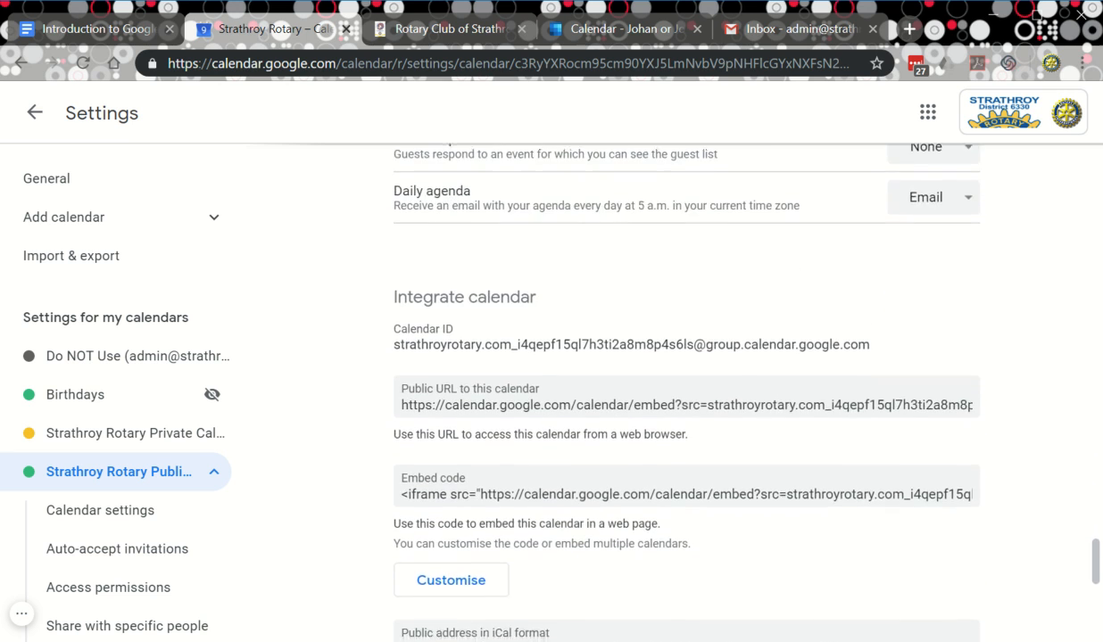
scroll(686, 393, down, 2)
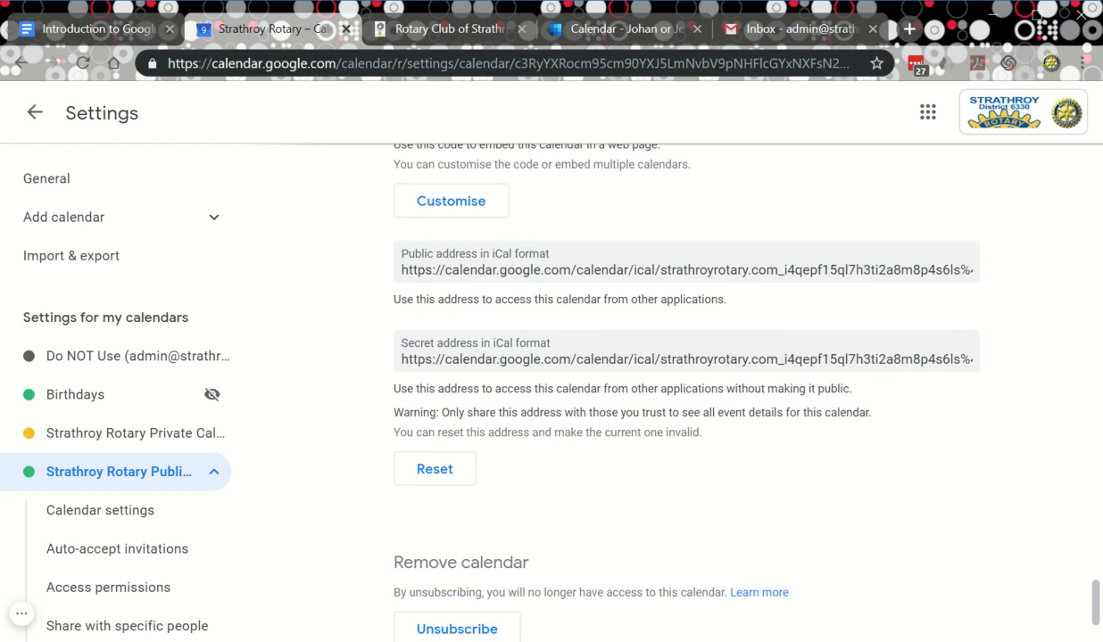
click(934, 268)
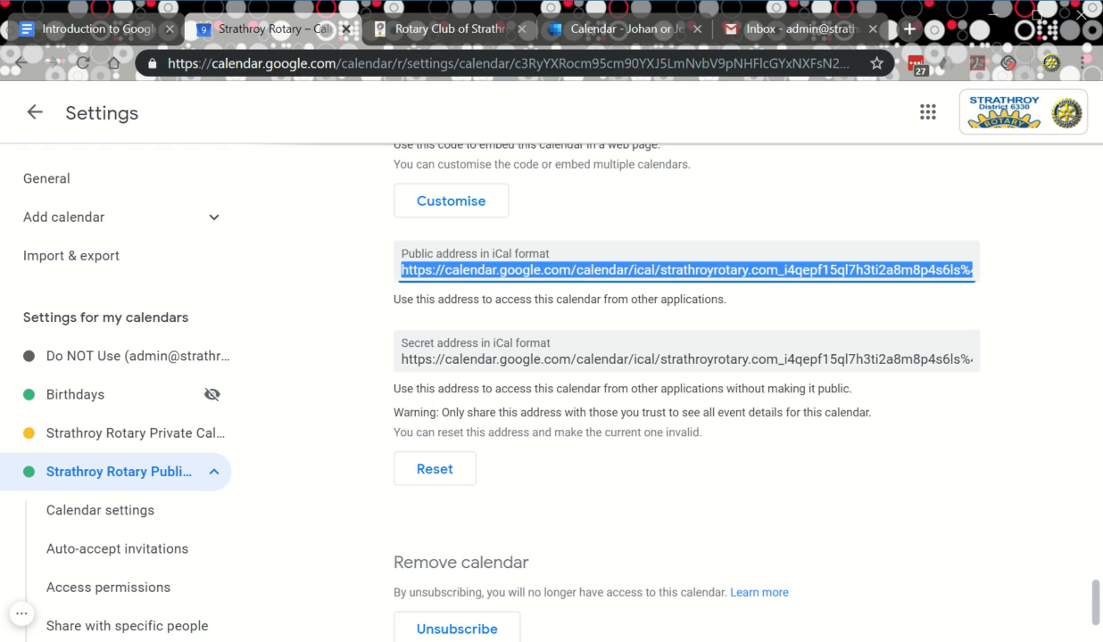
click(611, 35)
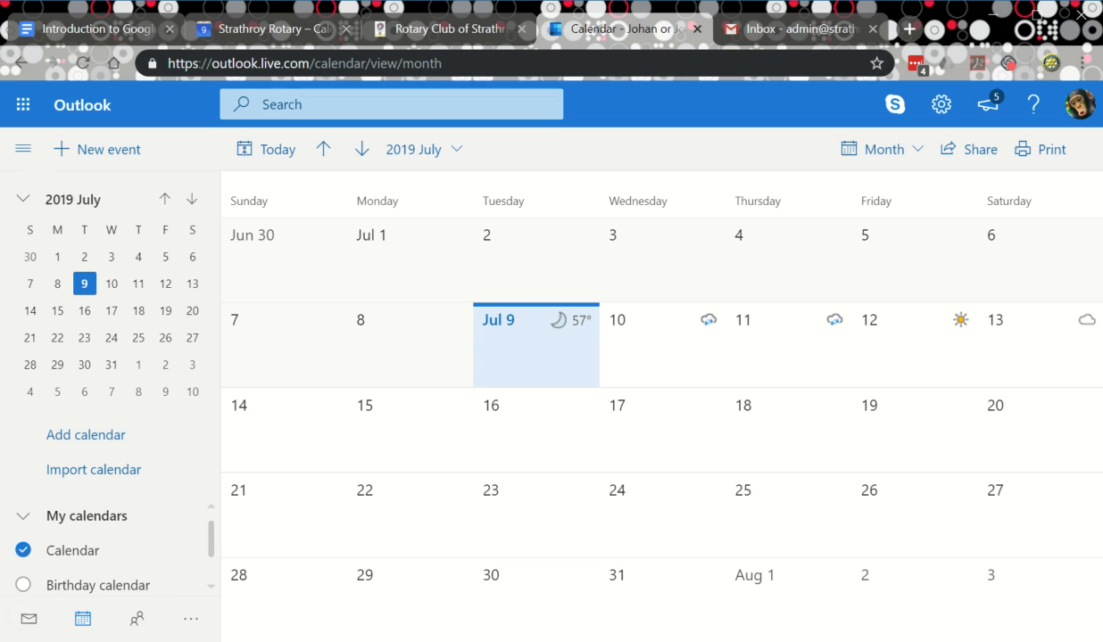
Subscribe Outlook.com to the pasted Google iCal web link as a calendar named 'Public cal'.
click(66, 470)
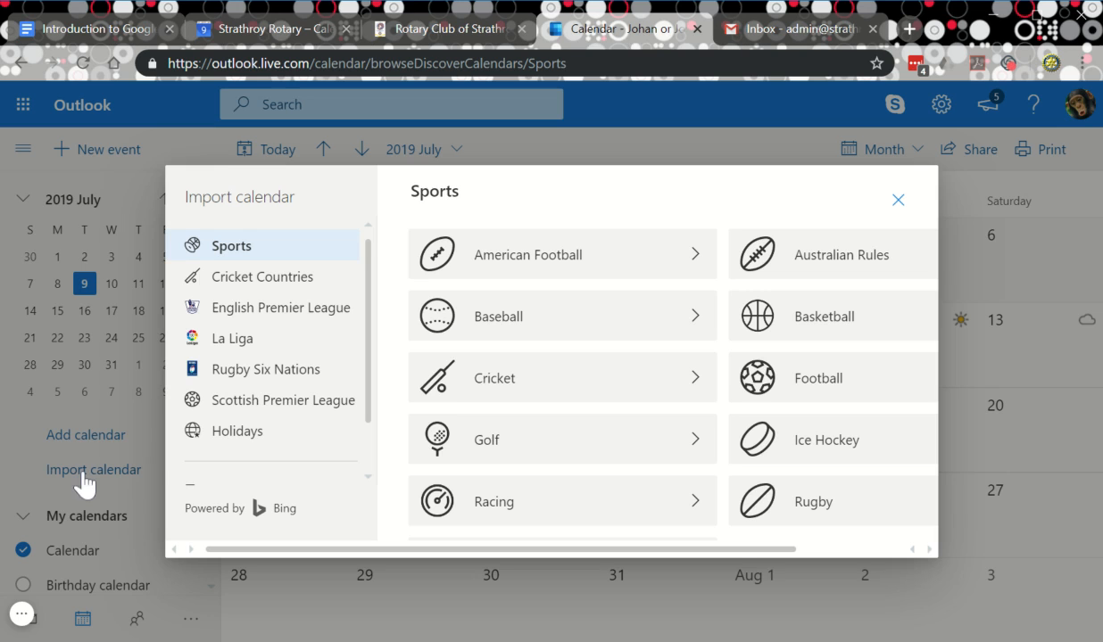
scroll(292, 435, down, 1)
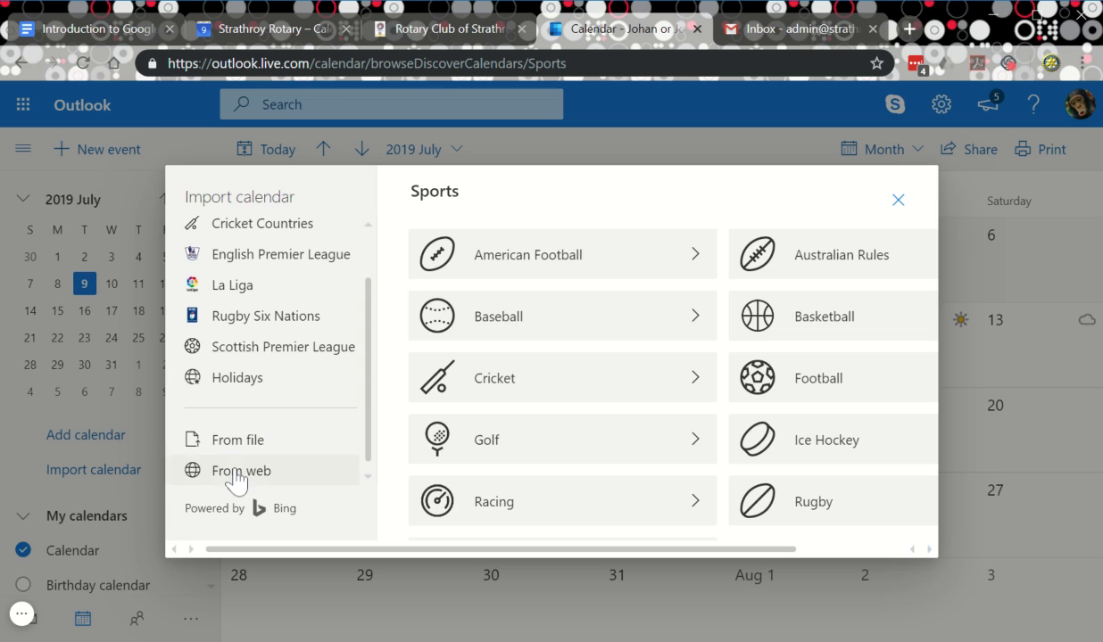
click(235, 473)
click(515, 327)
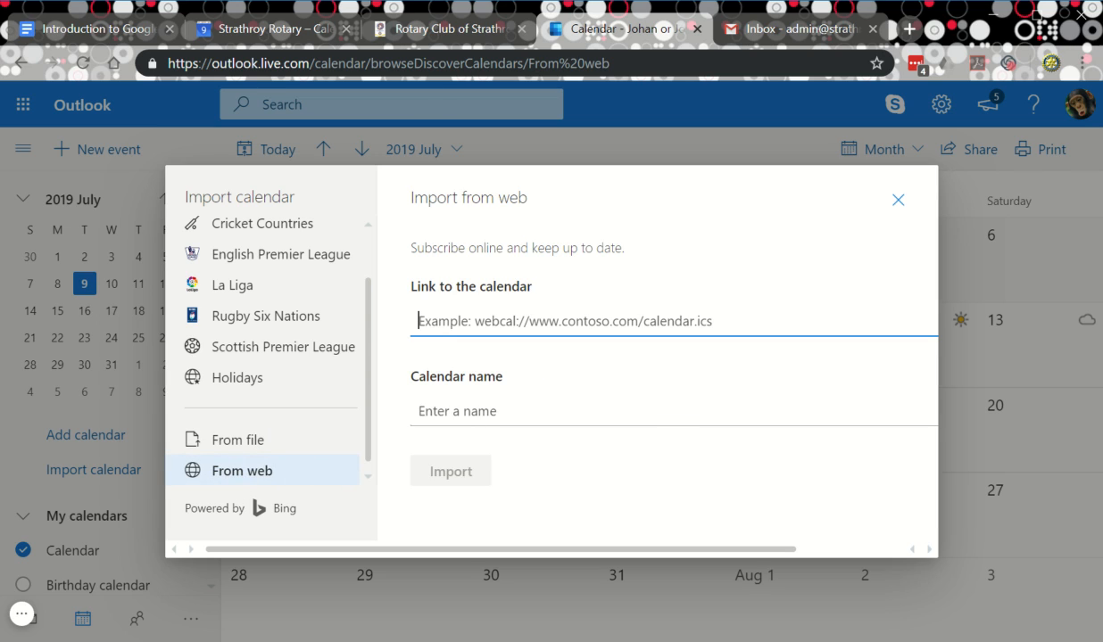
key(ctrl+v)
click(656, 403)
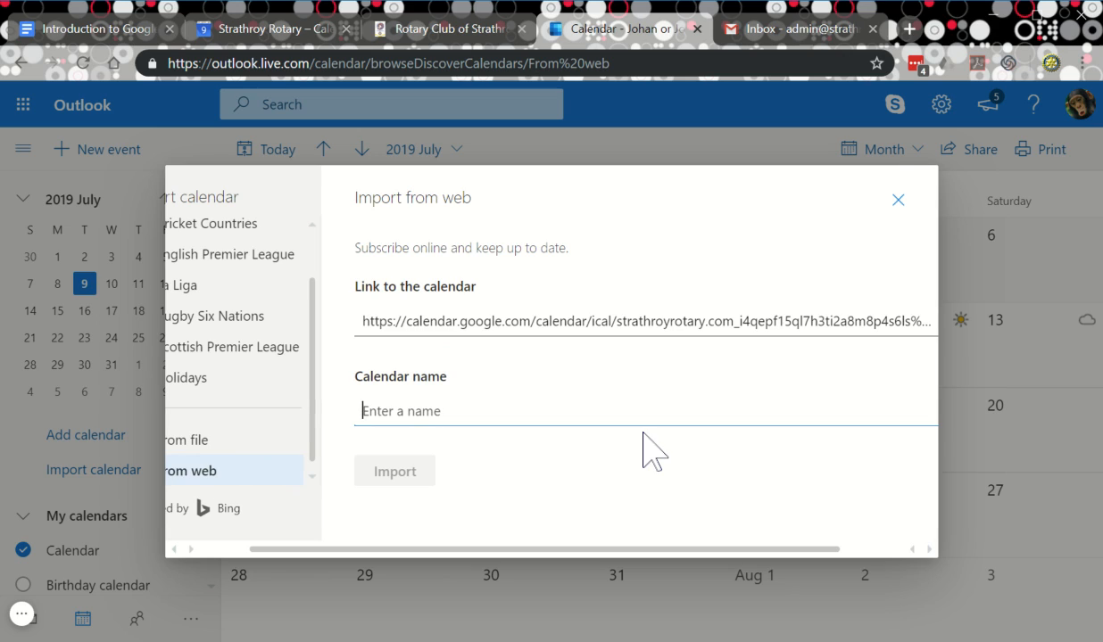
text(Public cal)
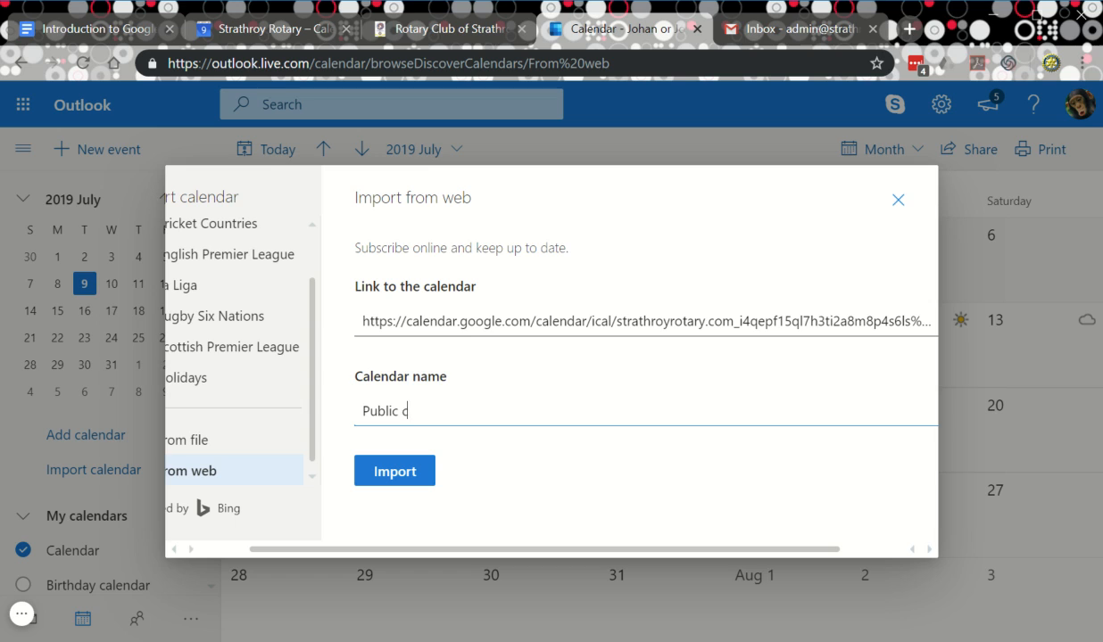
click(417, 478)
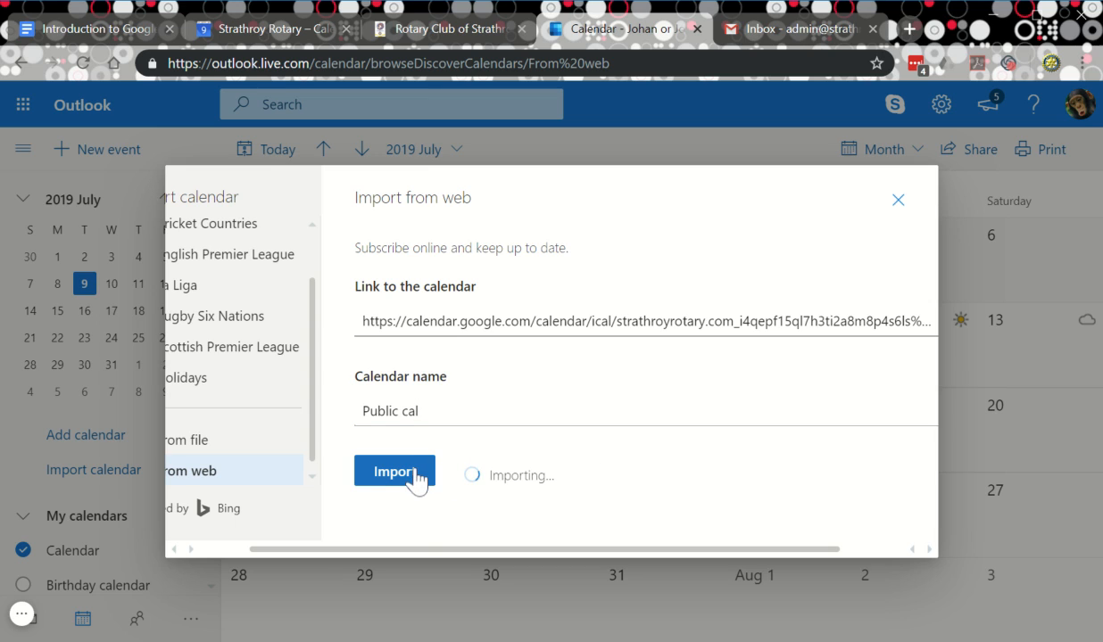
click(898, 200)
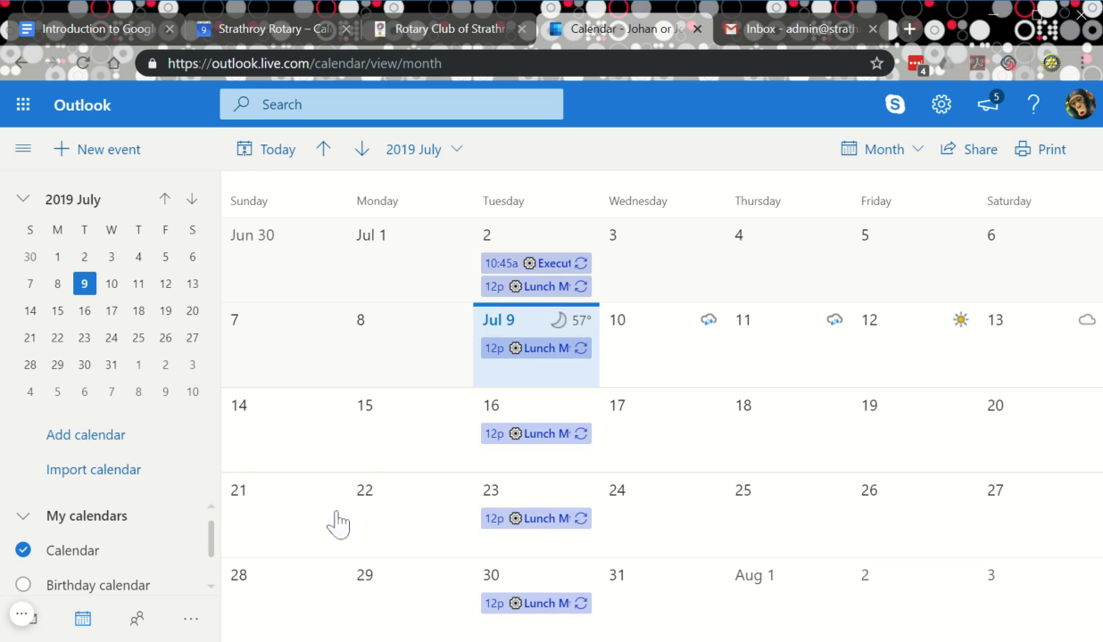
View the 16 July Lunch Mtg event's details, then close the Outlook.com calendar tab.
scroll(67, 562, down, 2)
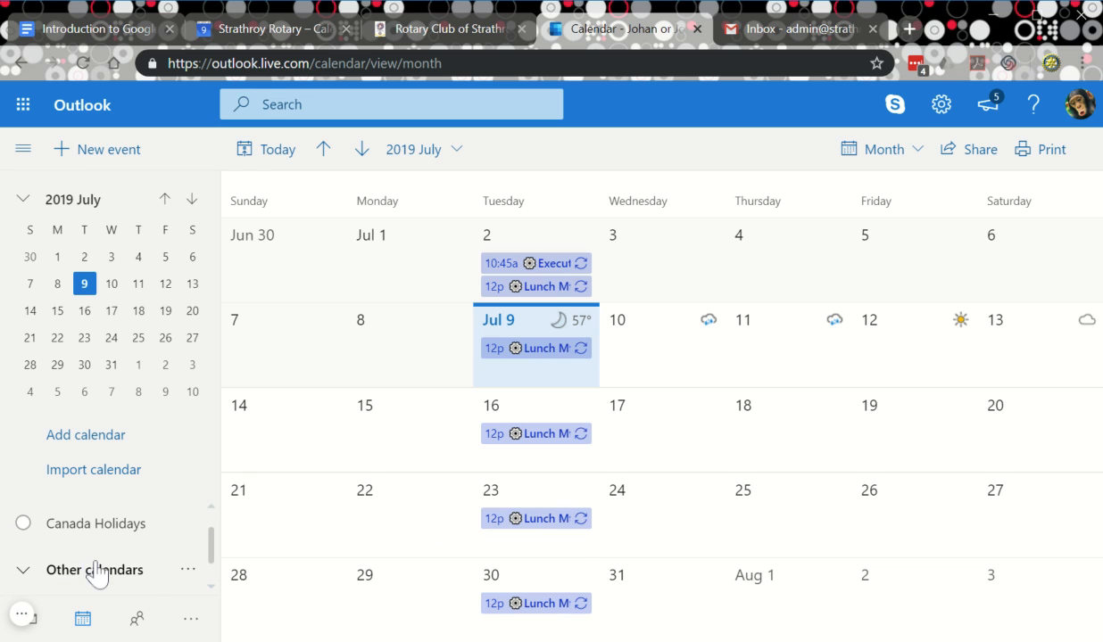
scroll(96, 571, up, 2)
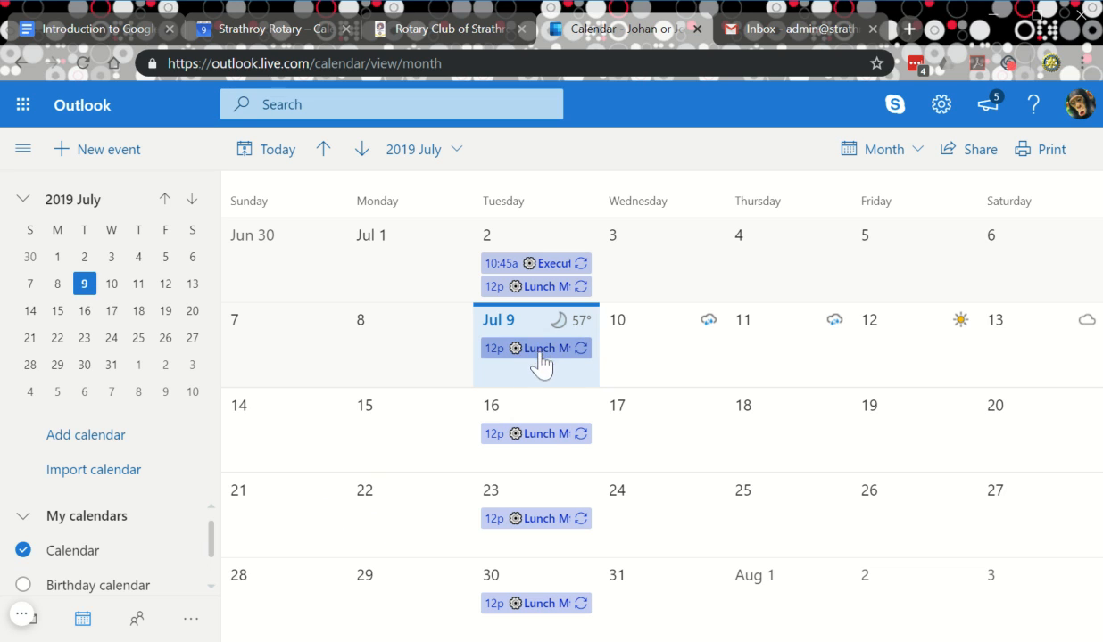
click(539, 435)
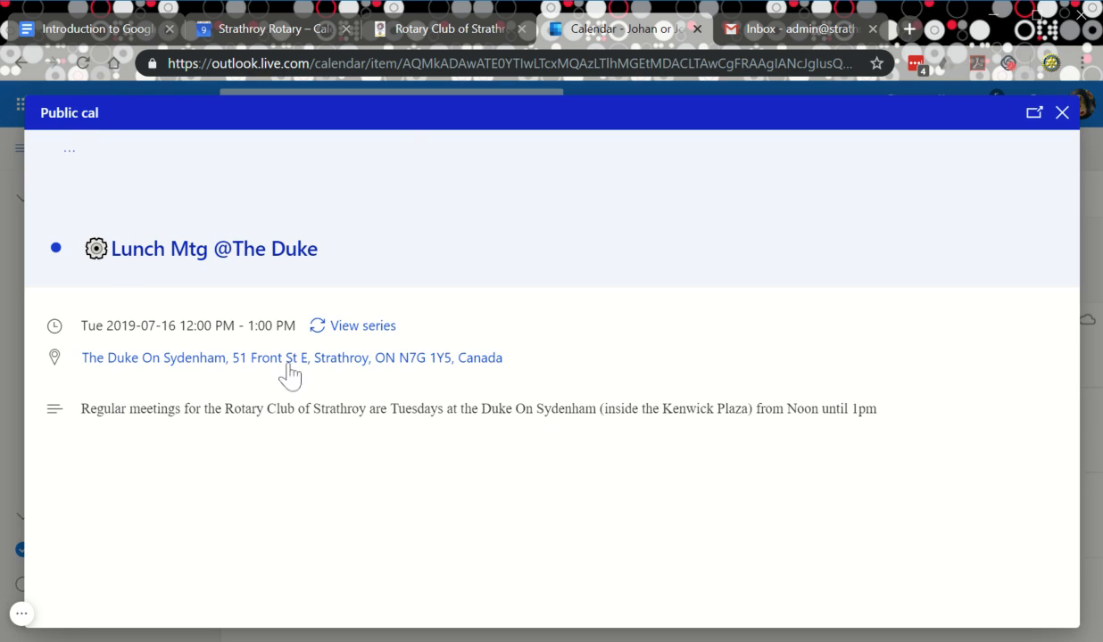
click(1062, 113)
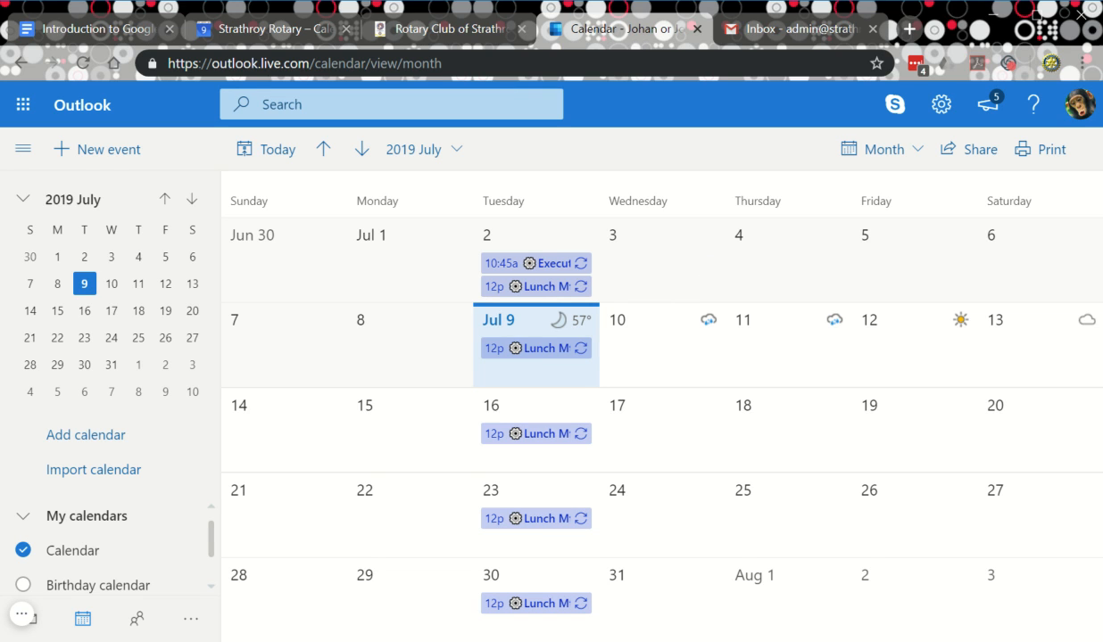
key(ctrl+w)
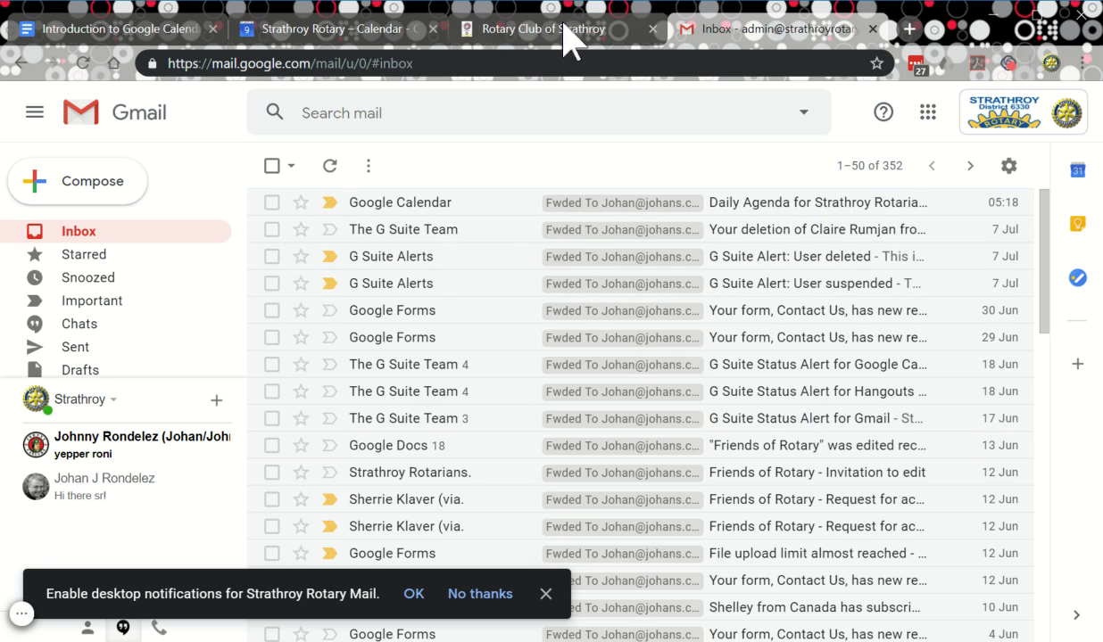
Inspect the secret iCal address in Google Calendar settings, then return to the two-week view.
click(330, 34)
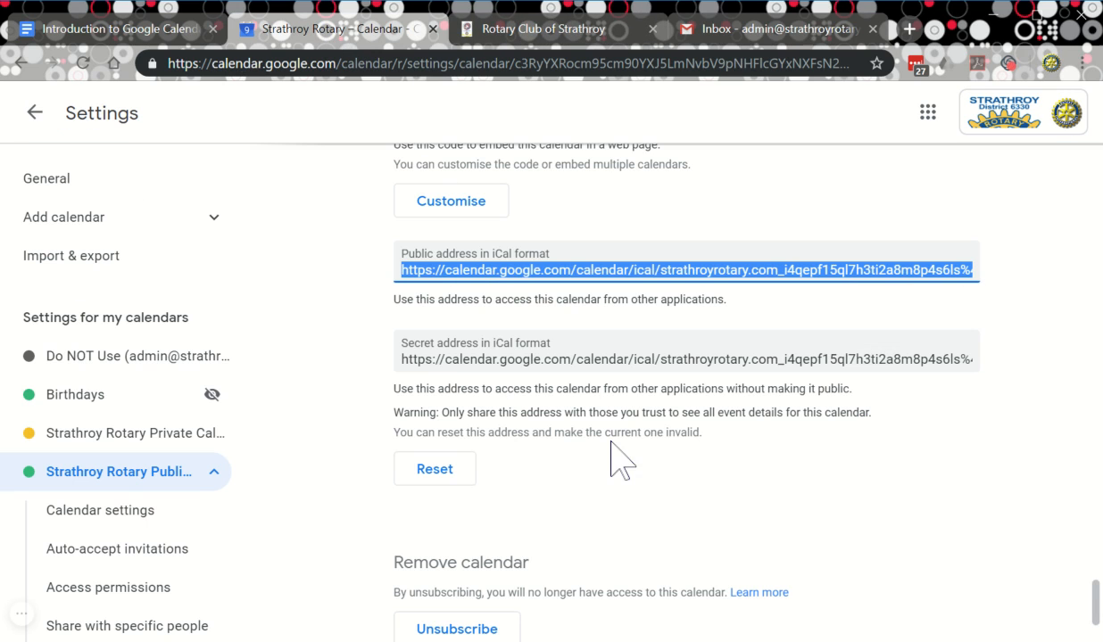
scroll(607, 450, down, 1)
scroll(602, 442, up, 1)
click(403, 359)
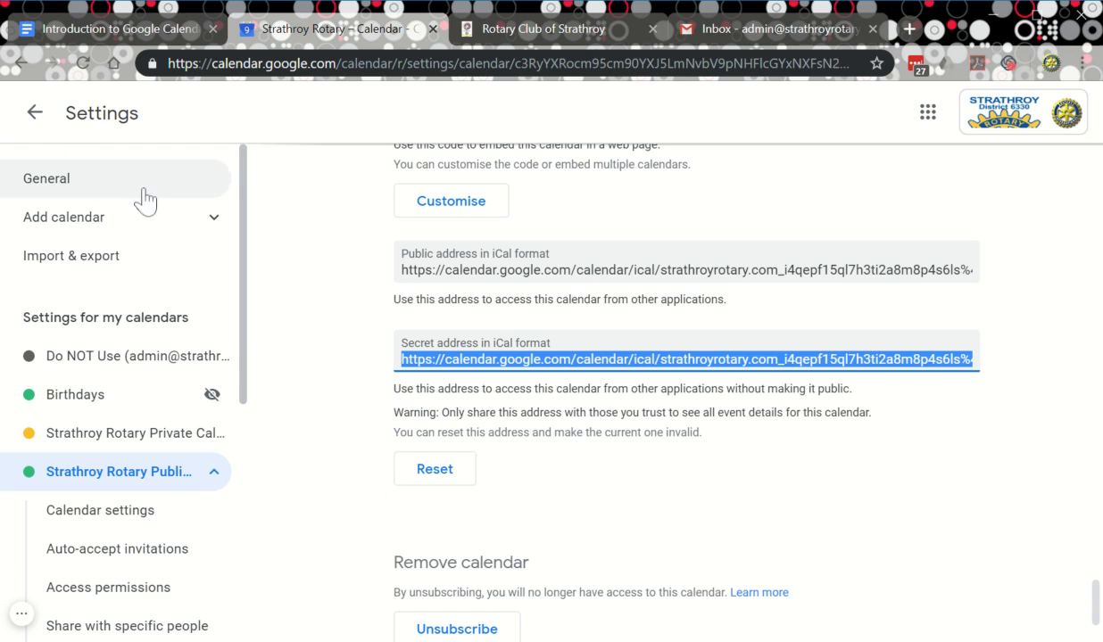
click(35, 114)
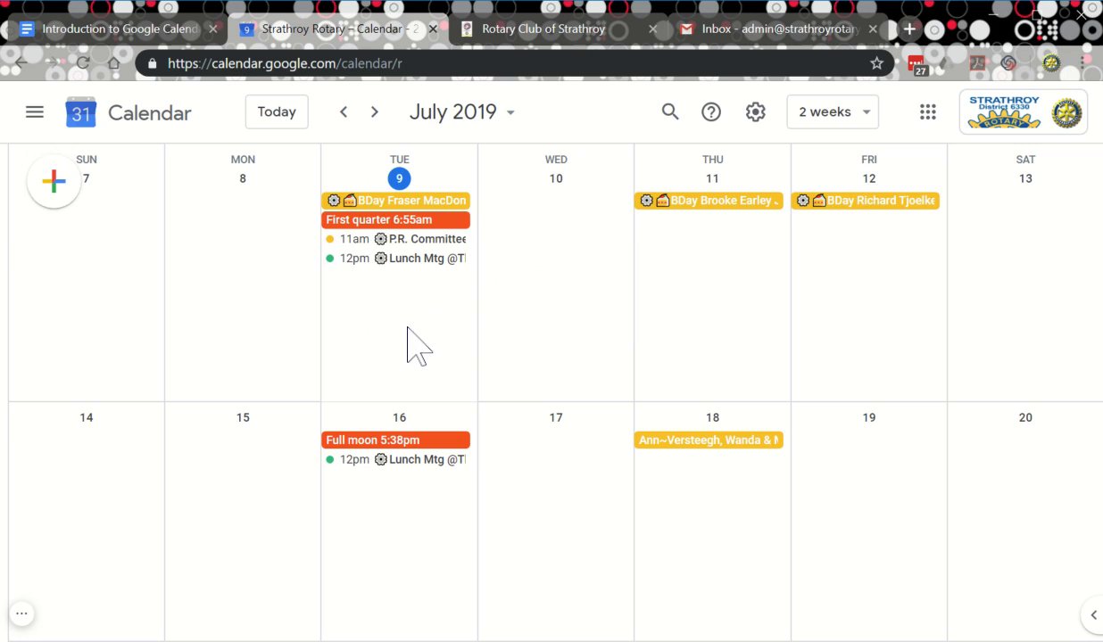
Create an all-day event 9–11 Jul titled 'test three day event' at the Strathroy BrandSource store.
drag(407, 328, 727, 352)
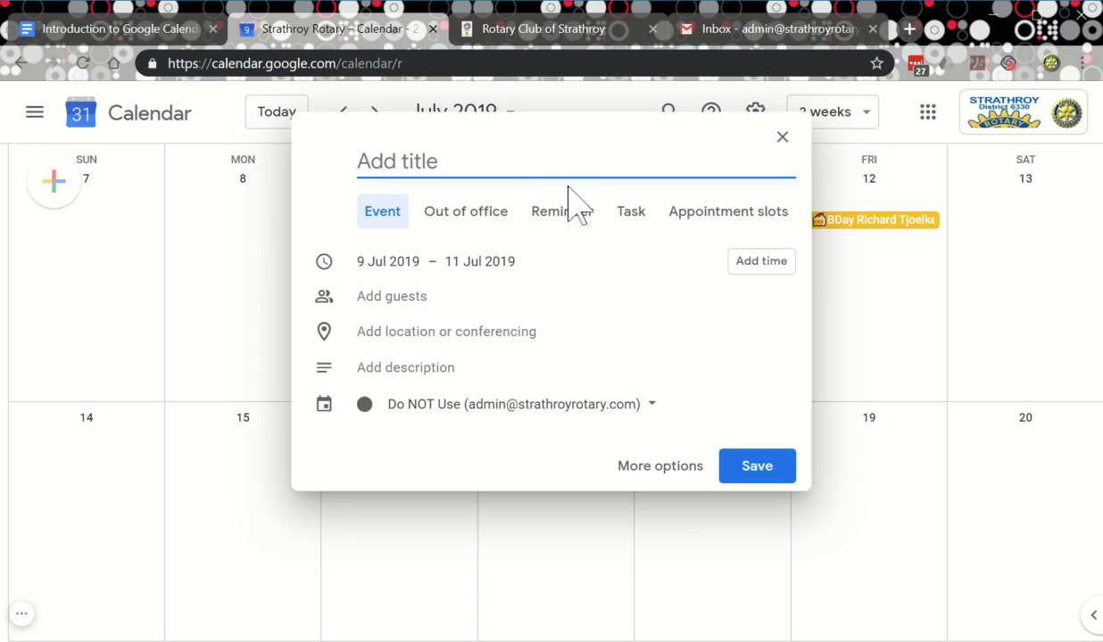
text(test three)
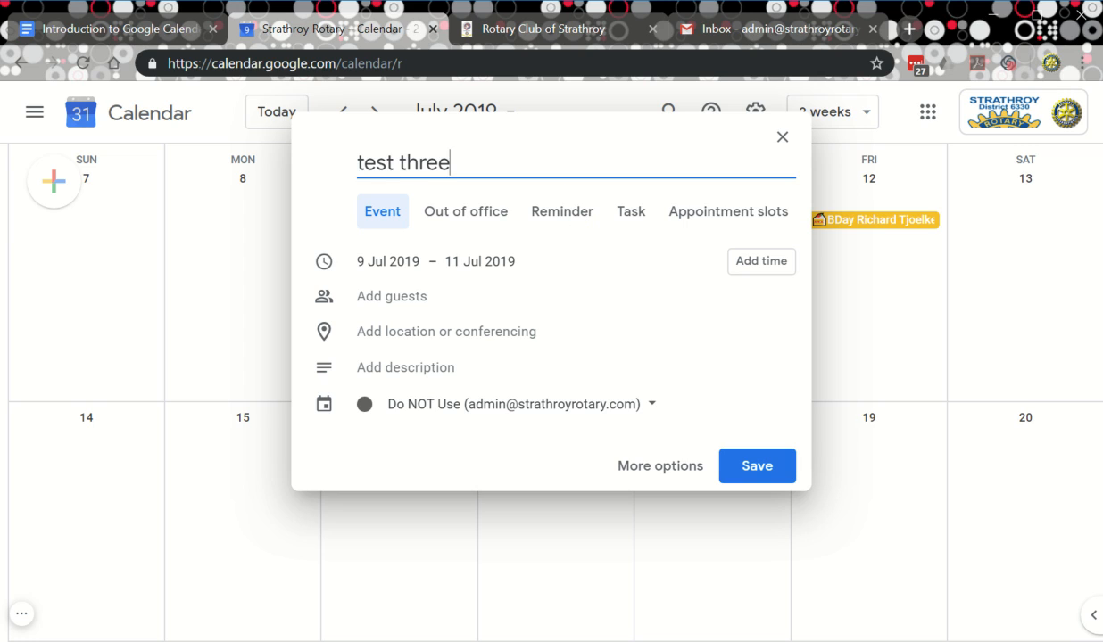
text( day event)
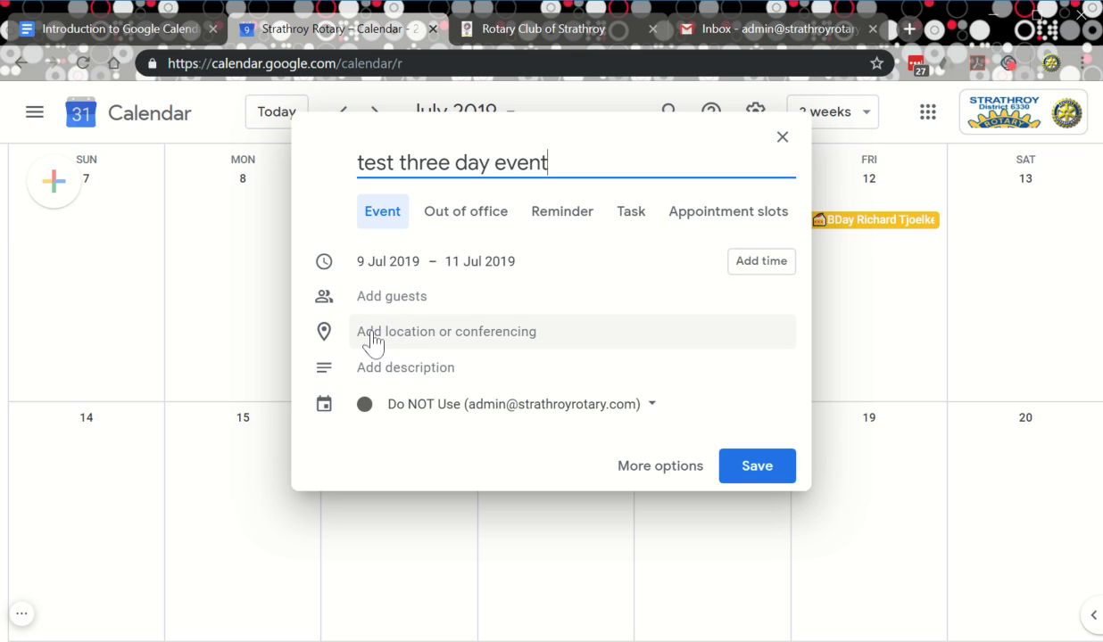
click(428, 344)
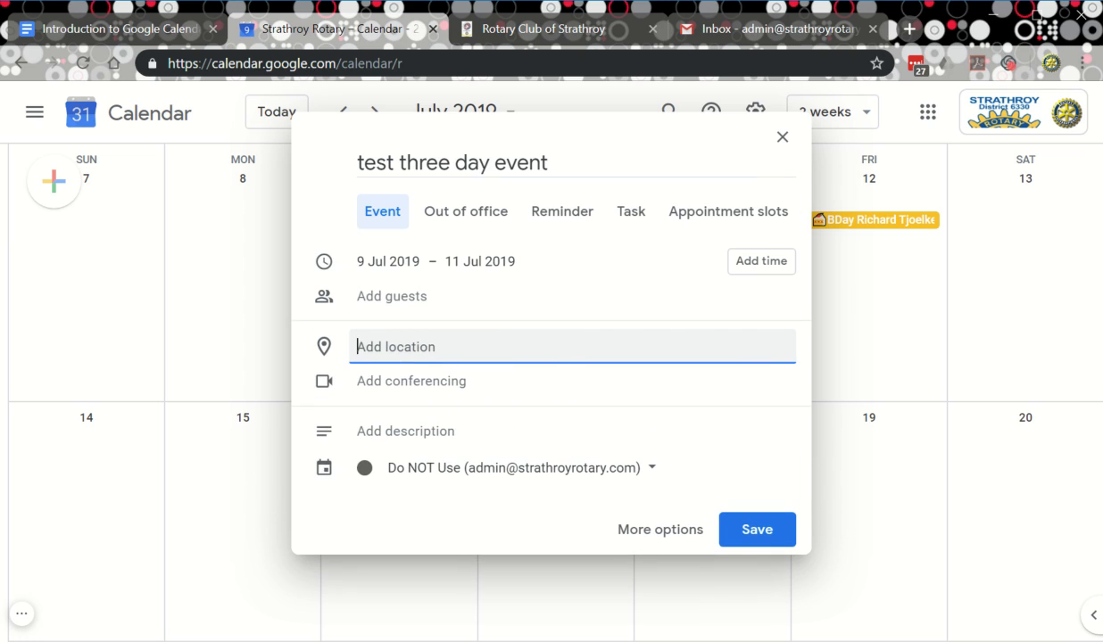
text(246)
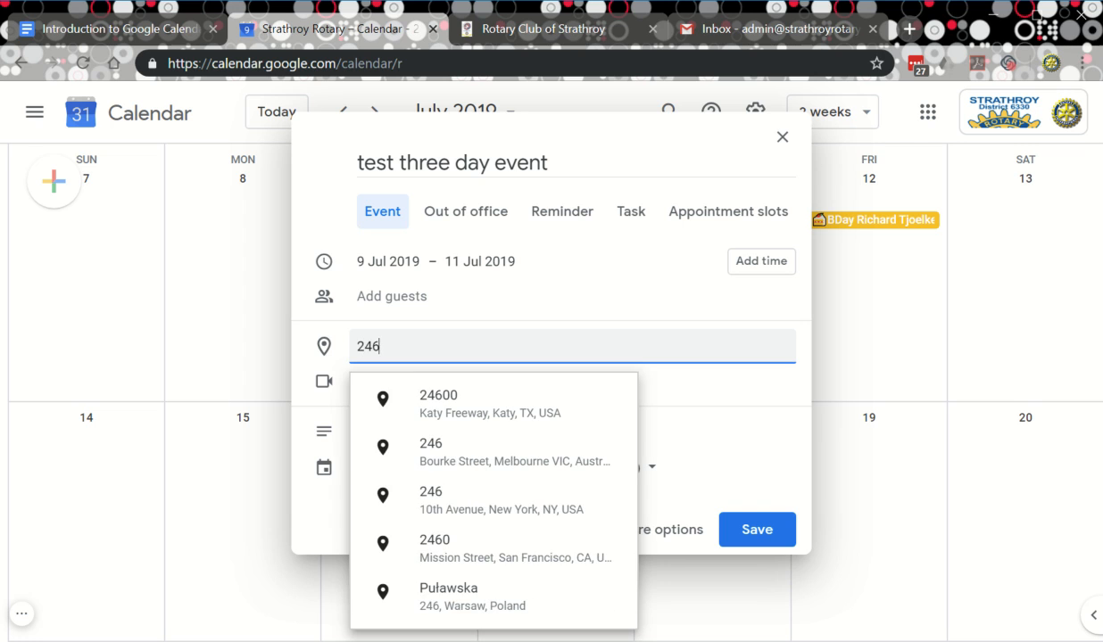
text(6)
text(7)
key(BackSpace)
key(BackSpace)
key(BackSpace)
key(BackSpace)
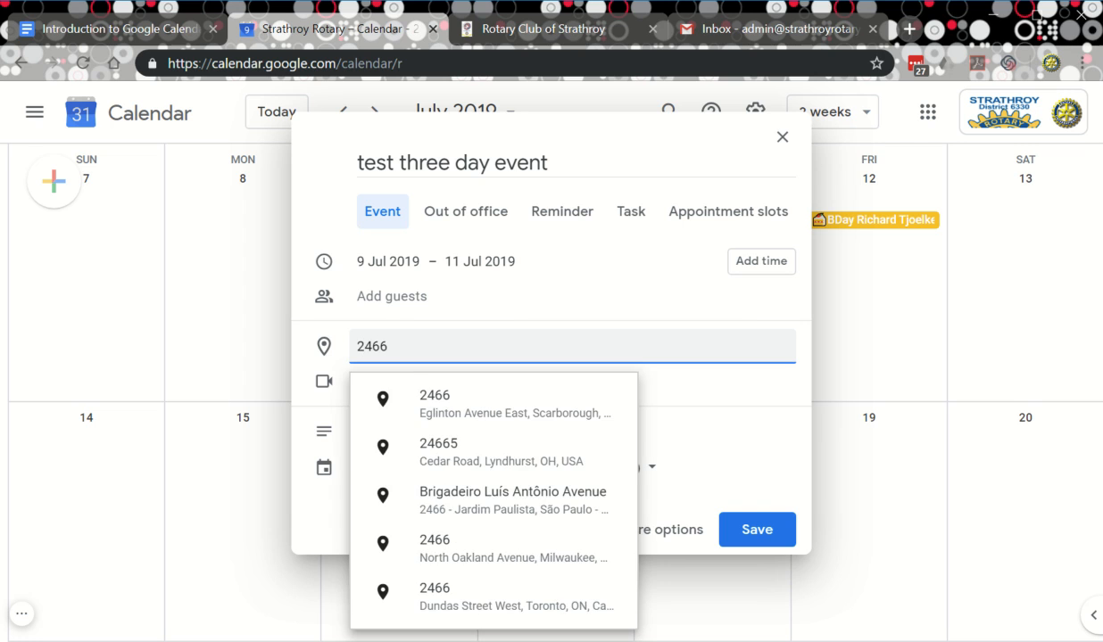
key(BackSpace)
text(j)
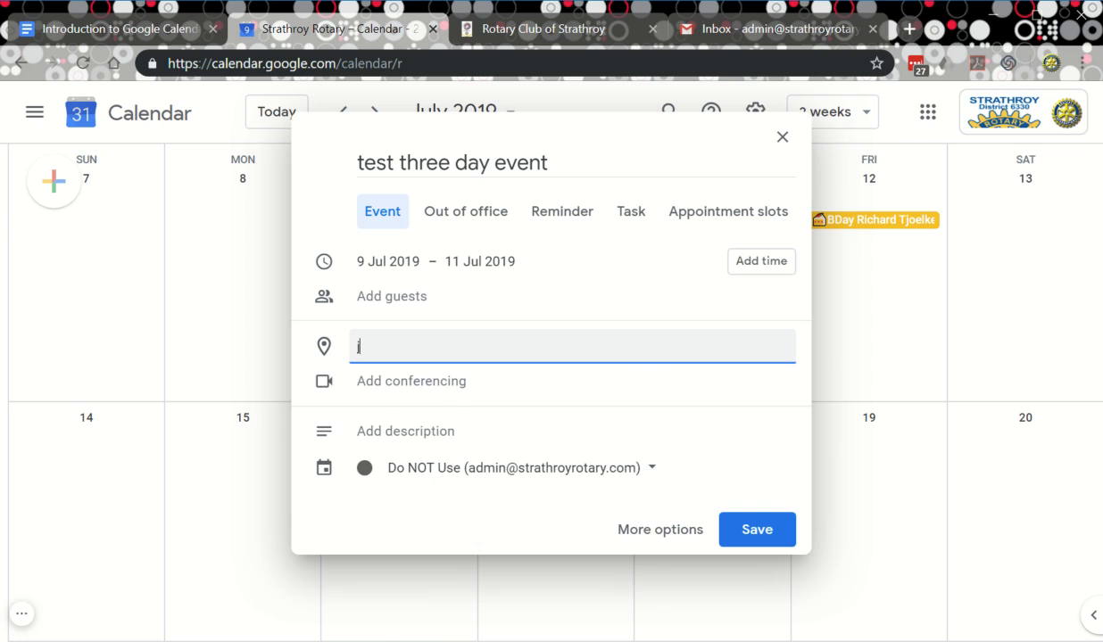
text(oan)
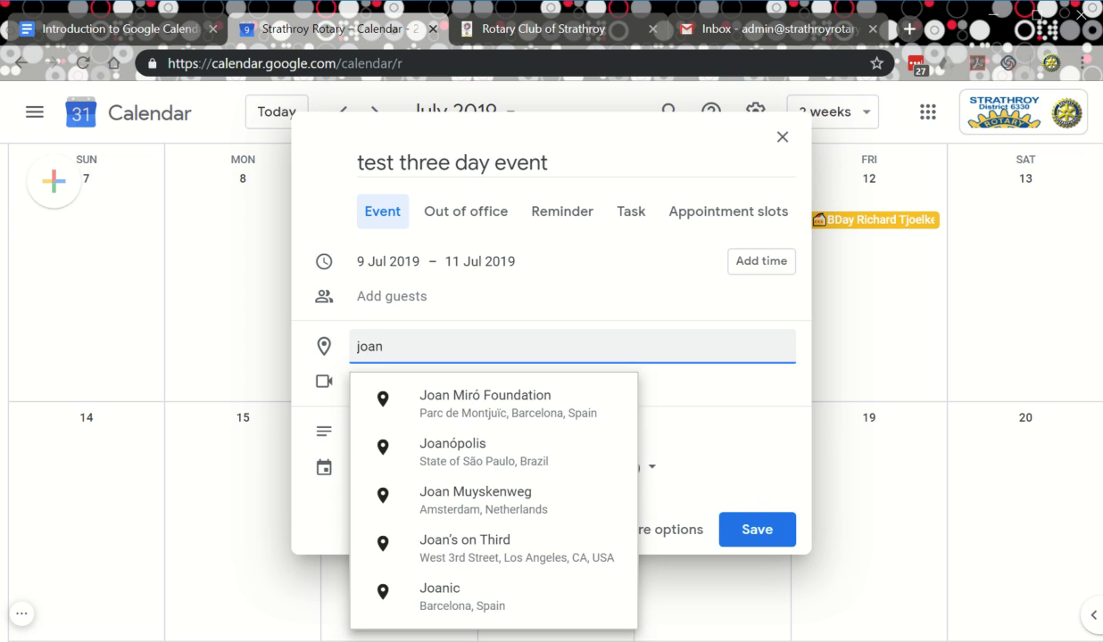
key(BackSpace)
key(BackSpace)
text(han's b)
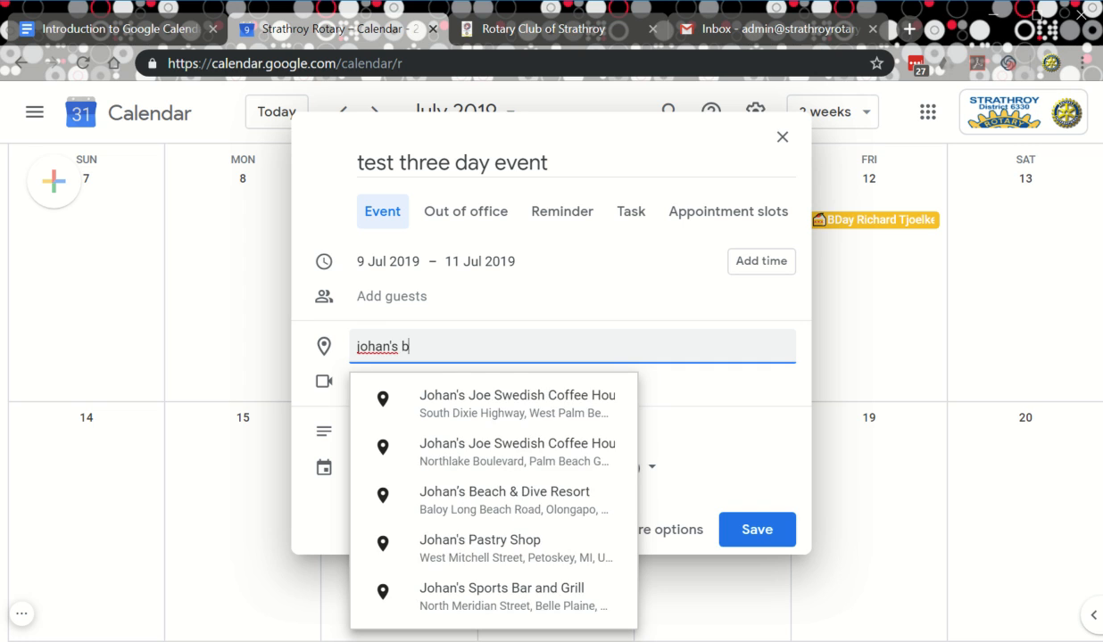
text(rand)
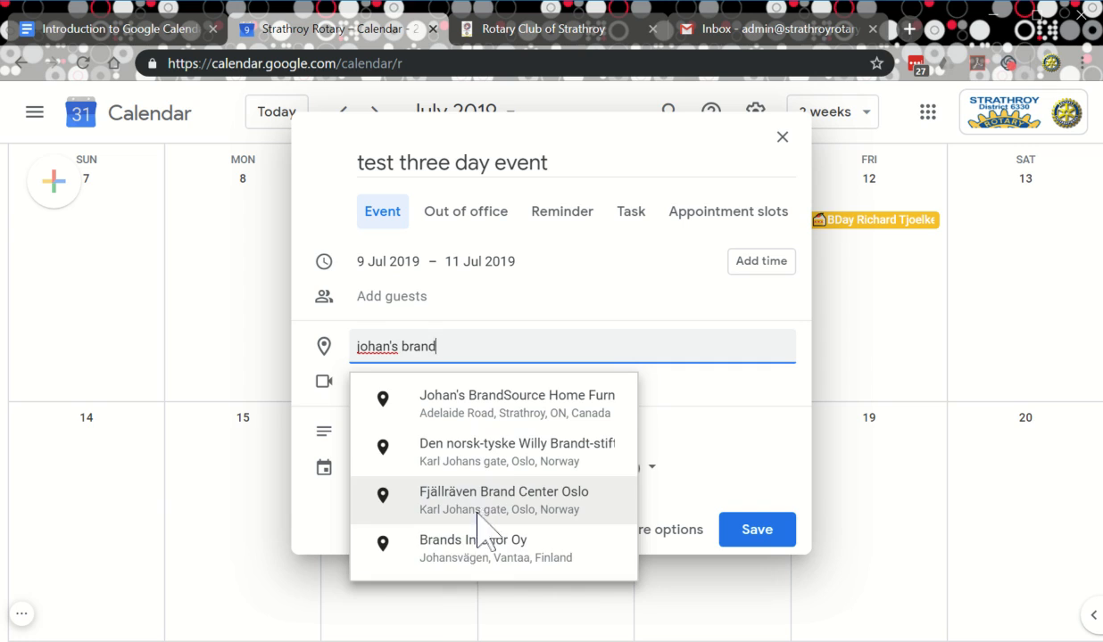
click(526, 406)
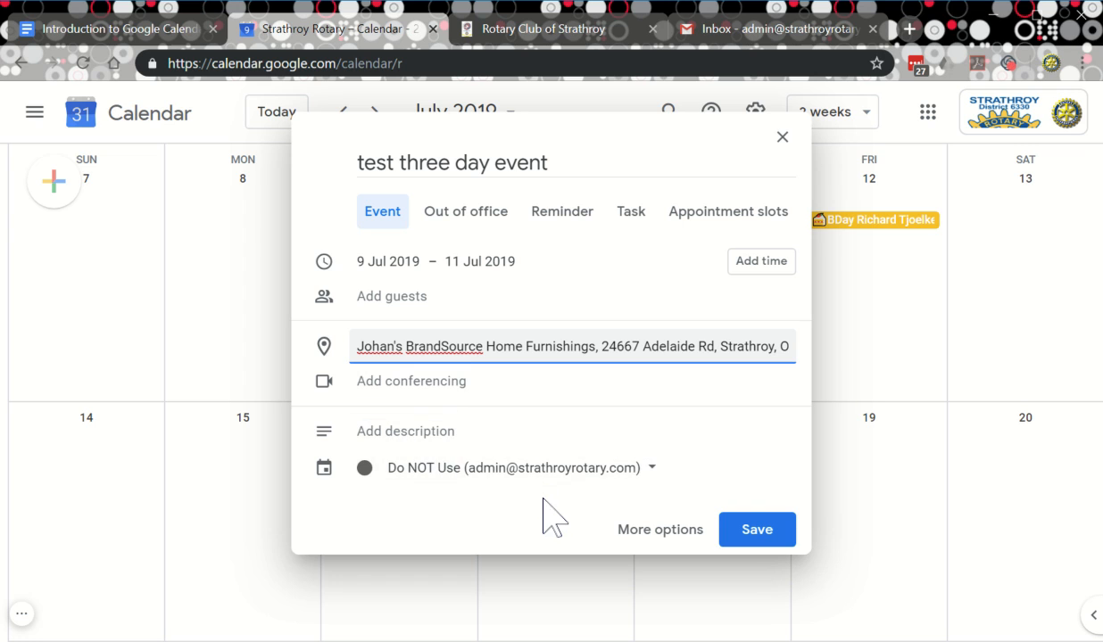
click(393, 435)
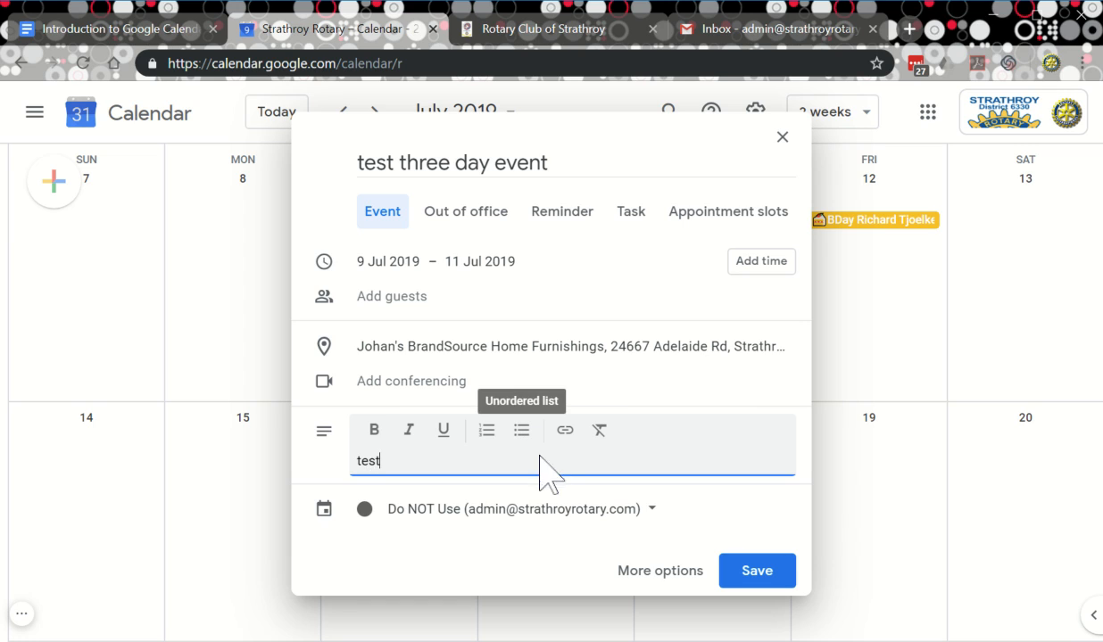
Bold the 'test' description, assign the event to Test Cal, and open its full details.
click(374, 437)
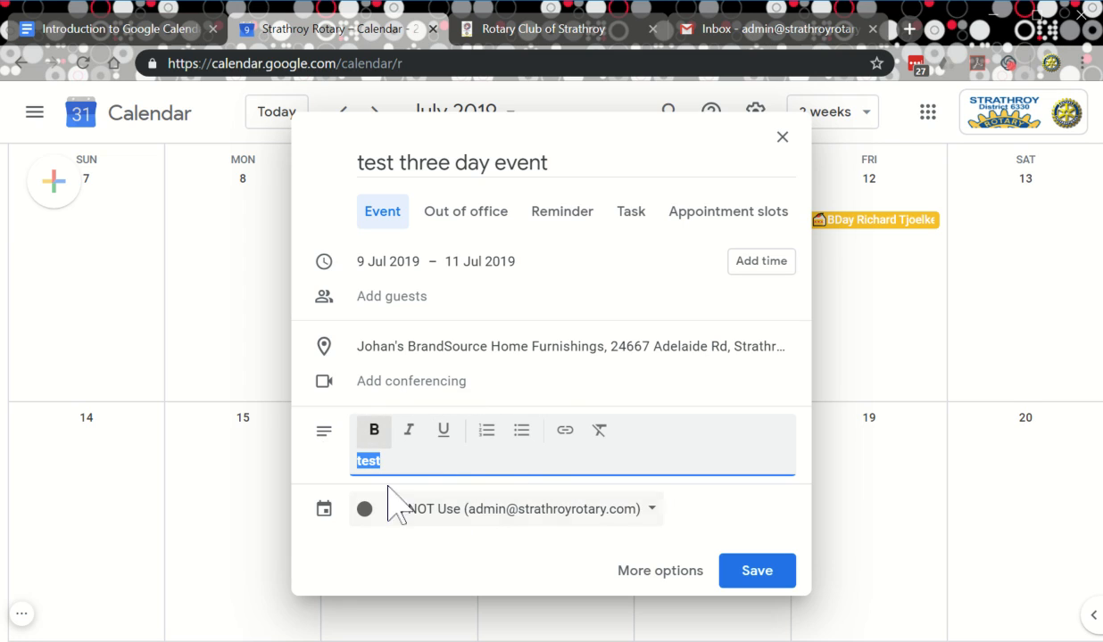
click(440, 517)
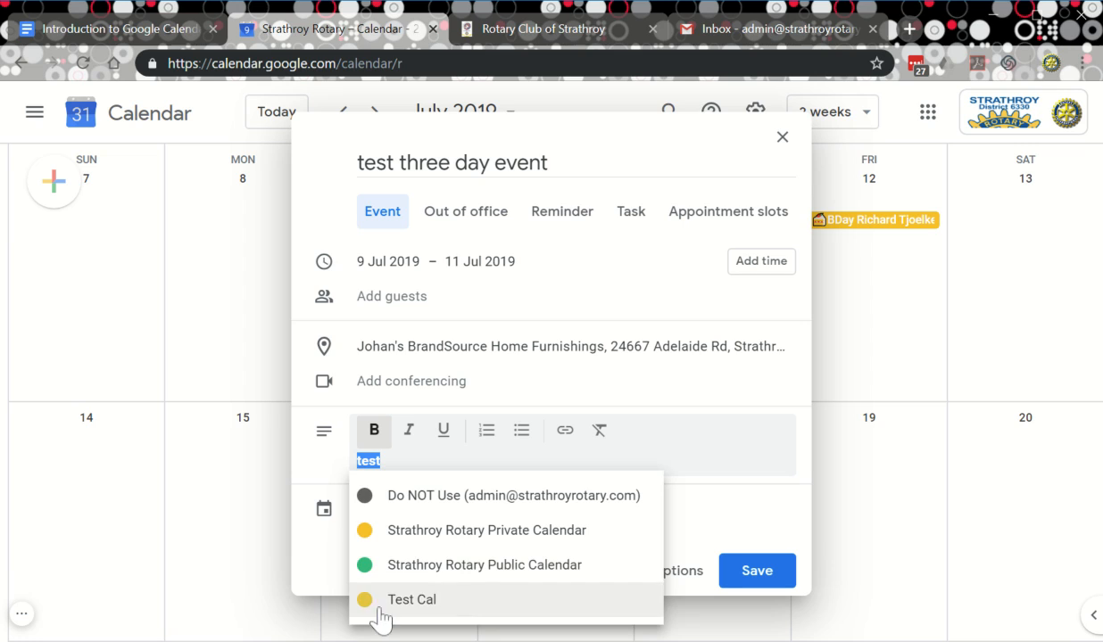
click(406, 600)
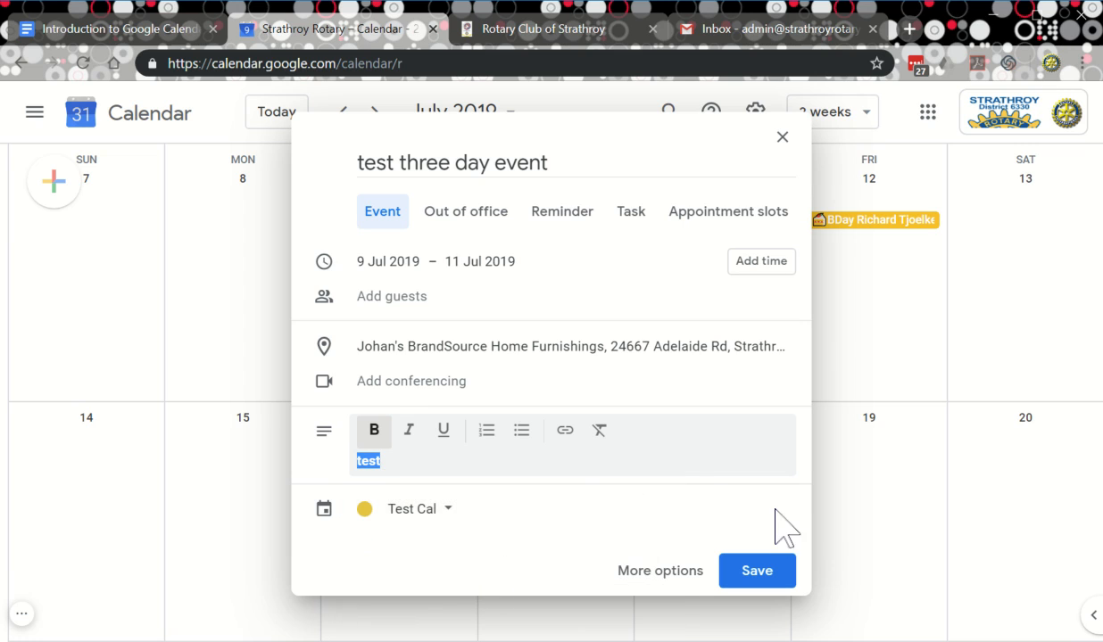
click(671, 576)
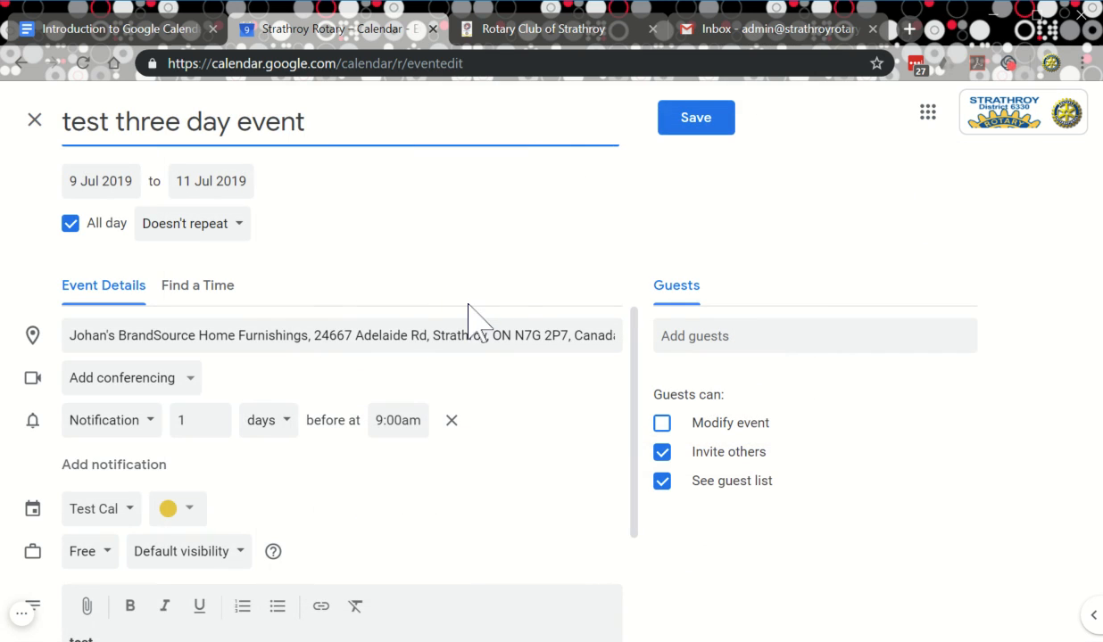
Add three contacts as guests, picking each from the search suggestions.
scroll(339, 325, down, 2)
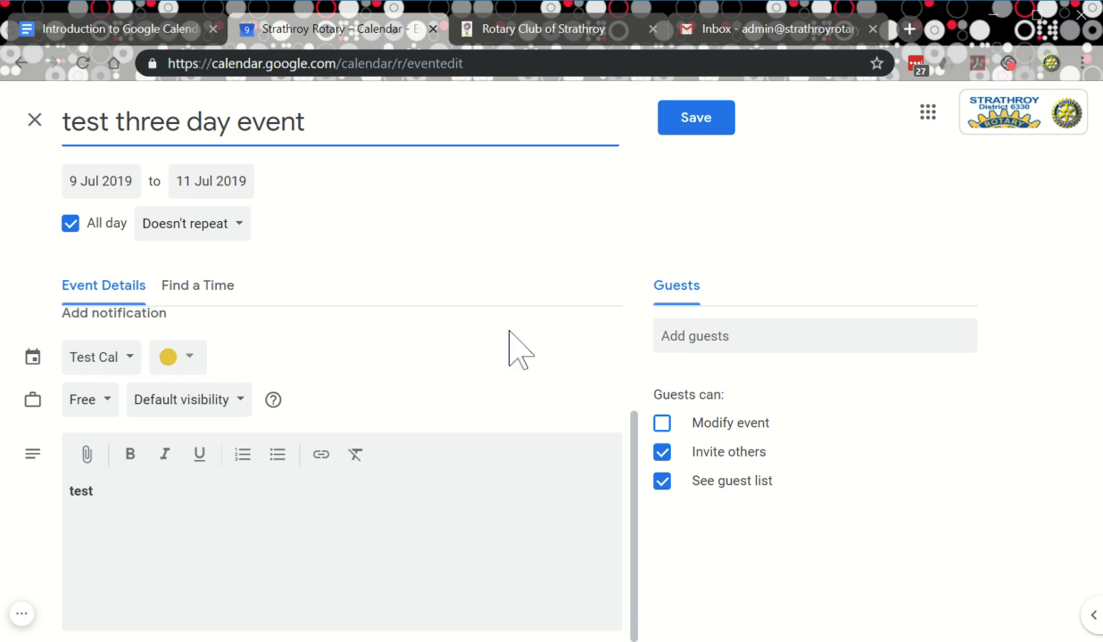
scroll(511, 332, up, 2)
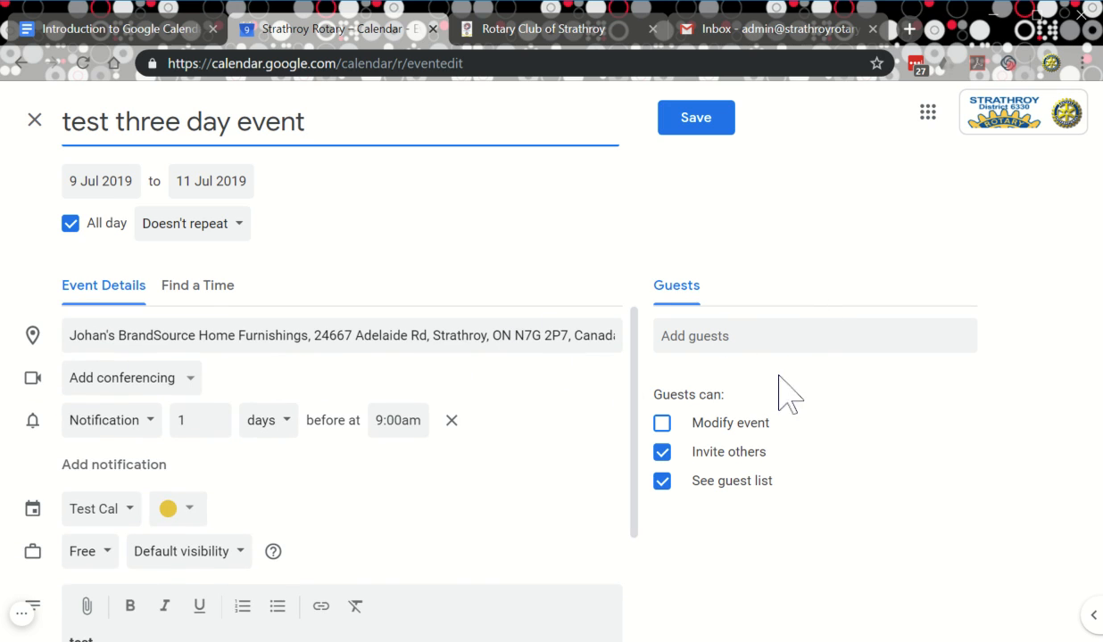
scroll(406, 370, down, 3)
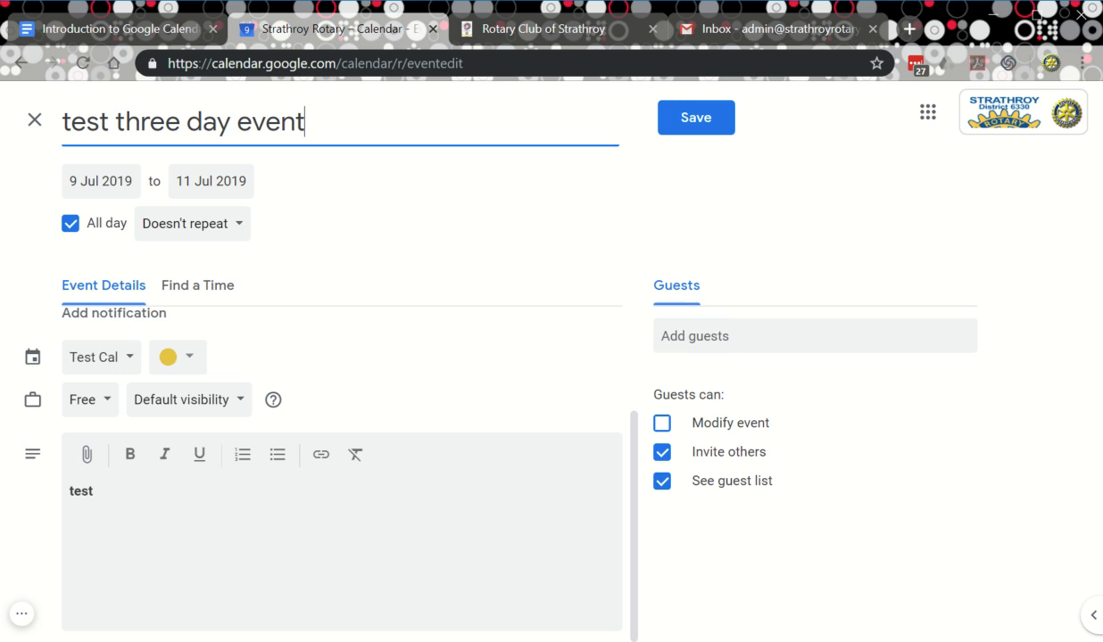
click(733, 337)
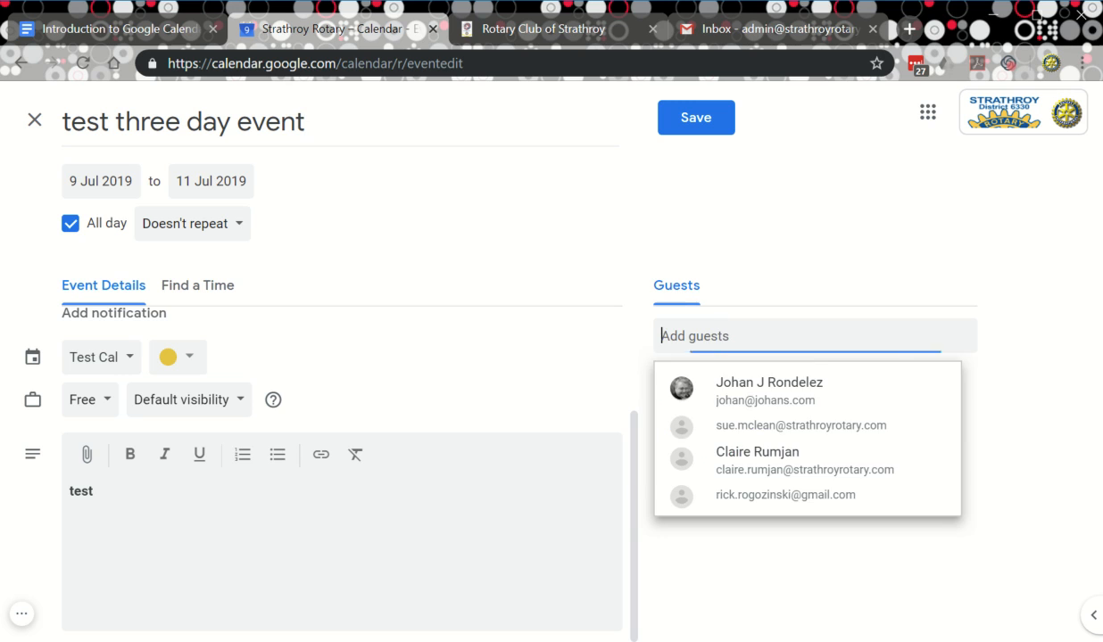
click(718, 402)
text(johan)
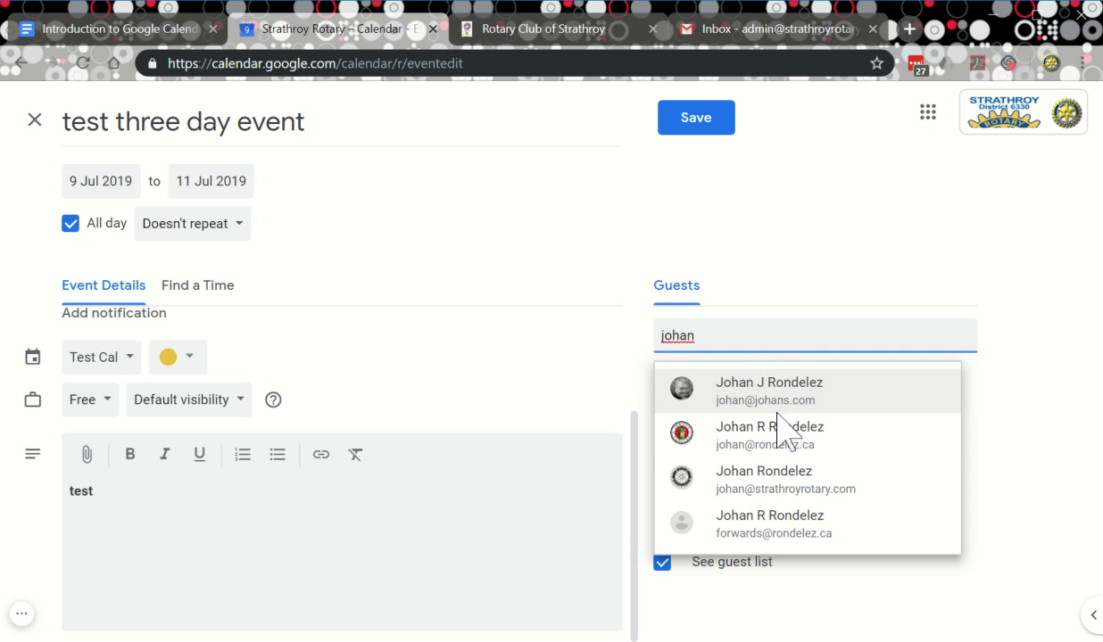
click(759, 434)
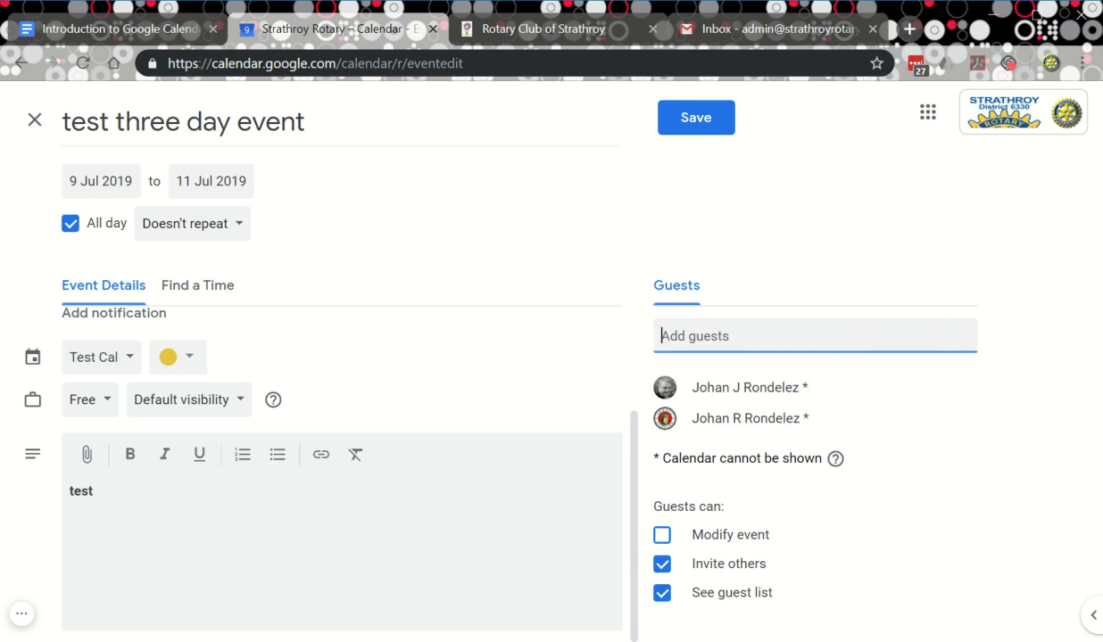
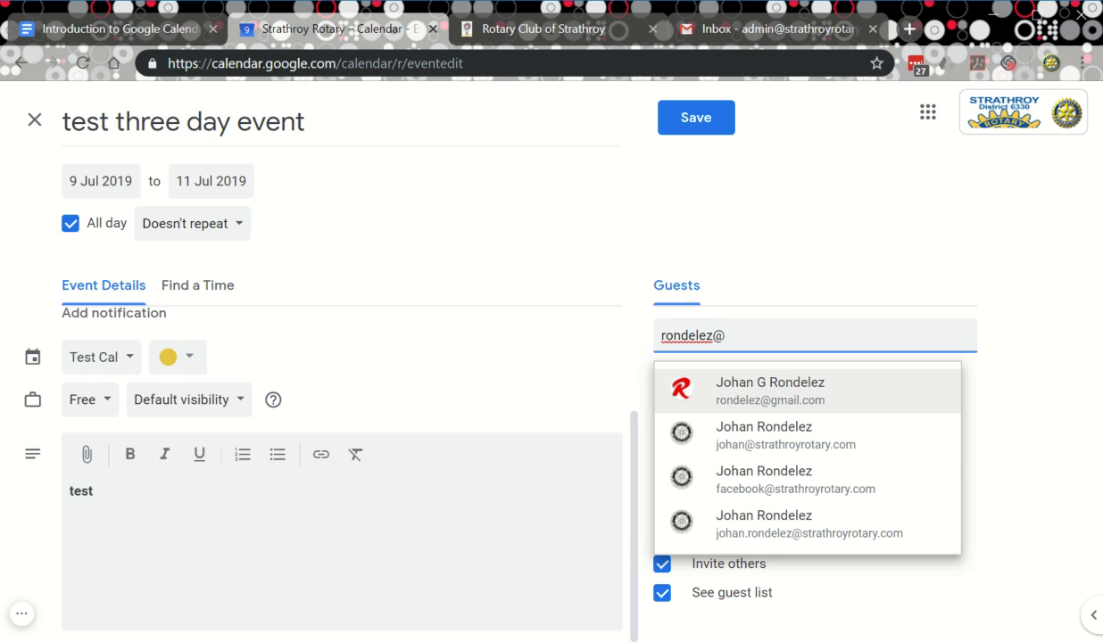
click(733, 402)
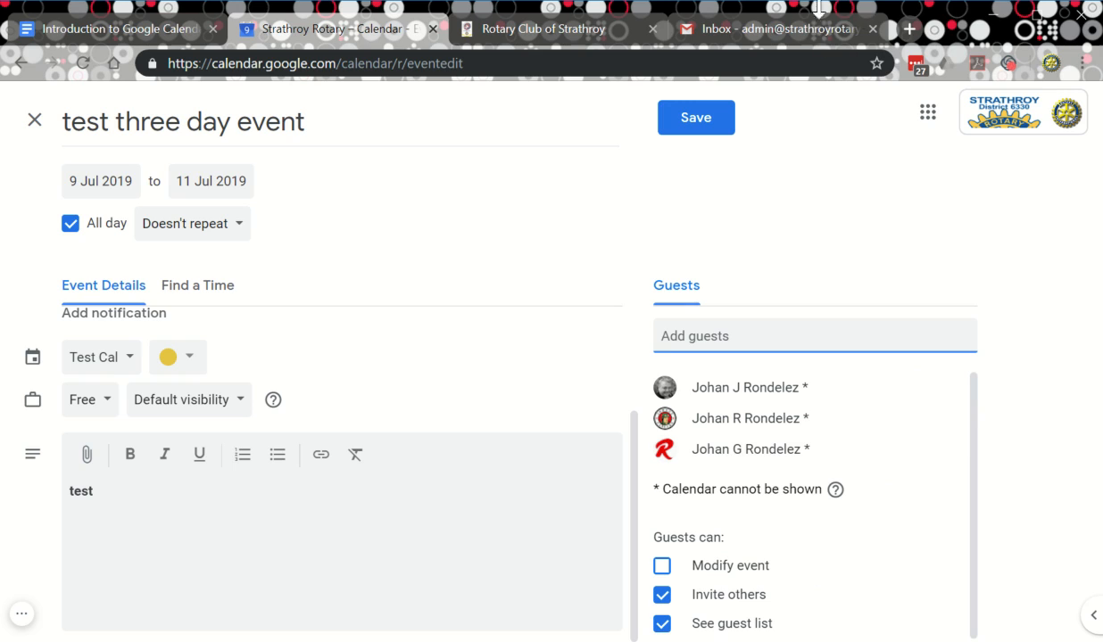
click(1022, 502)
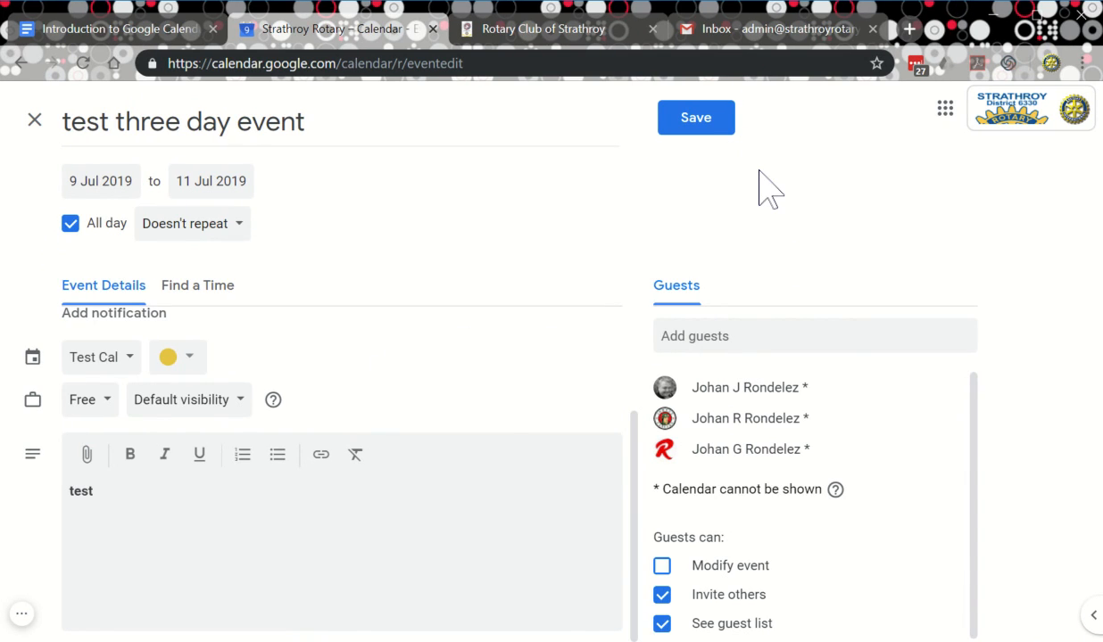
Cancel the attachment file picker without adding a file, then save the event.
click(89, 465)
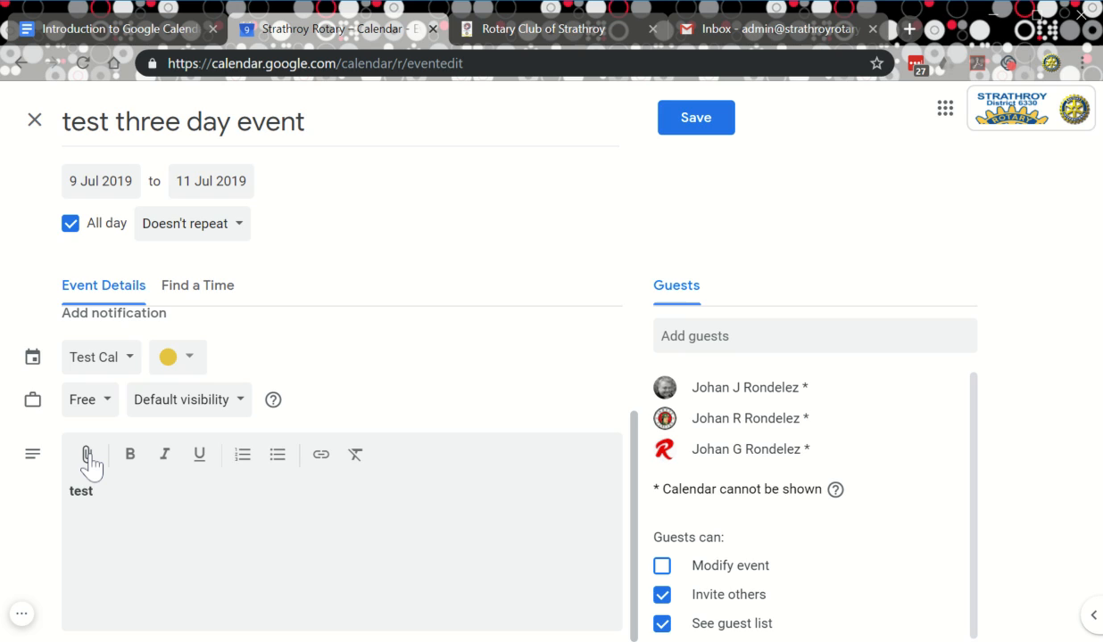
click(88, 457)
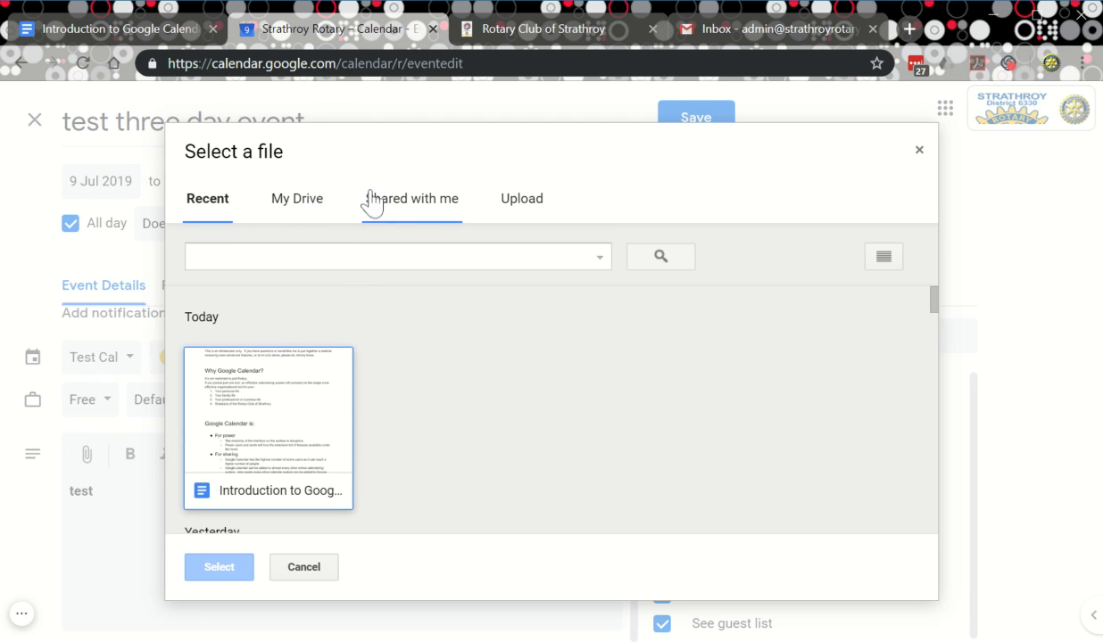
click(919, 151)
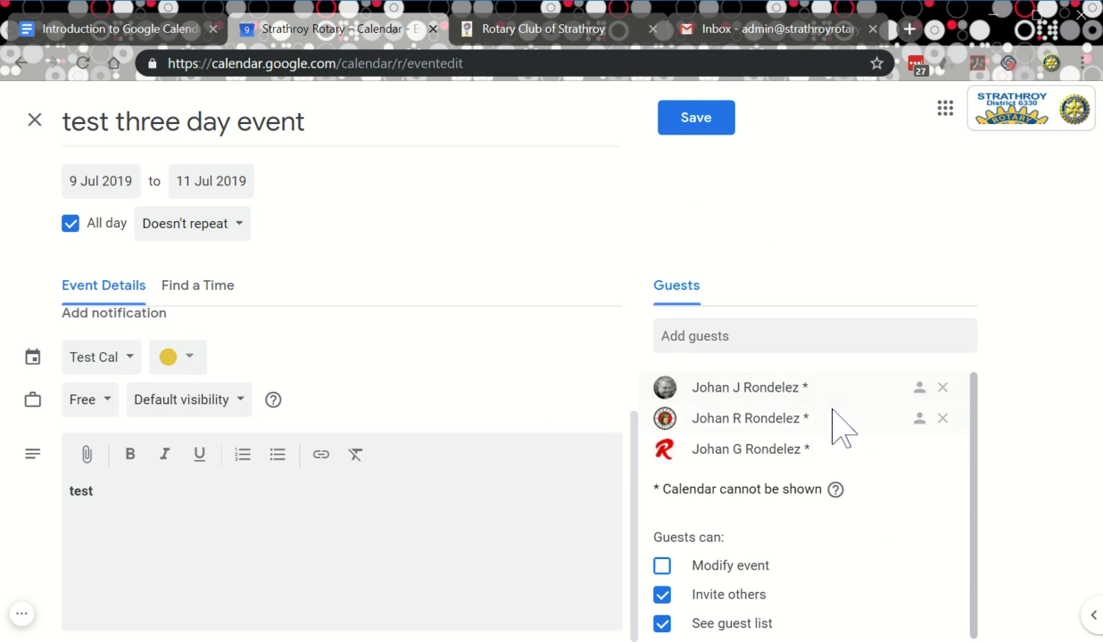
click(695, 121)
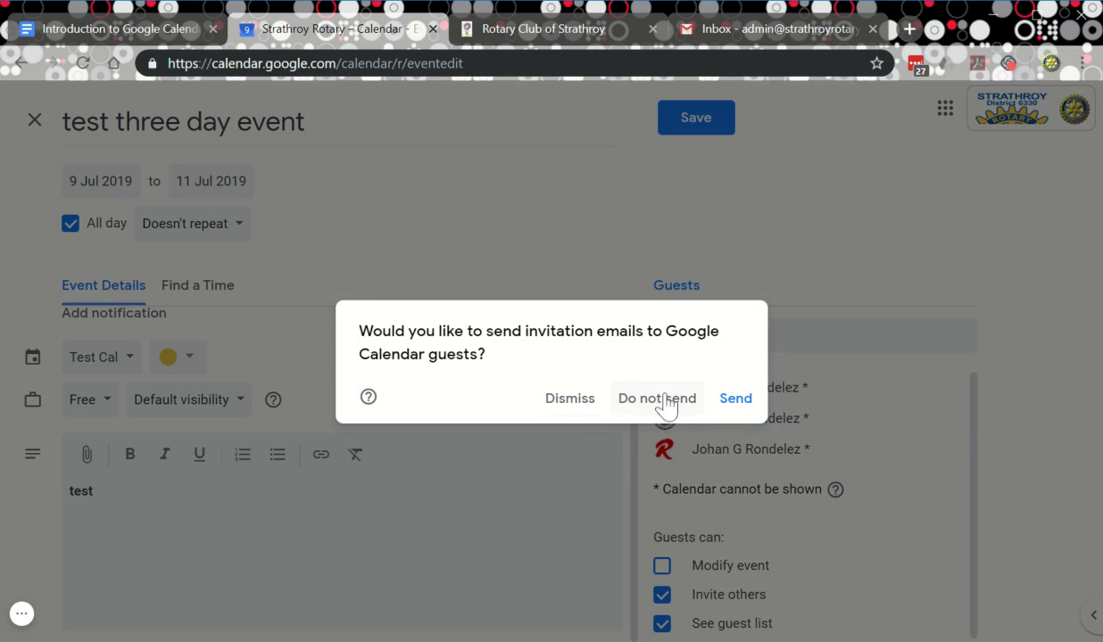
Send invitation emails to the guests and open the saved 9–11 July event's details.
click(733, 400)
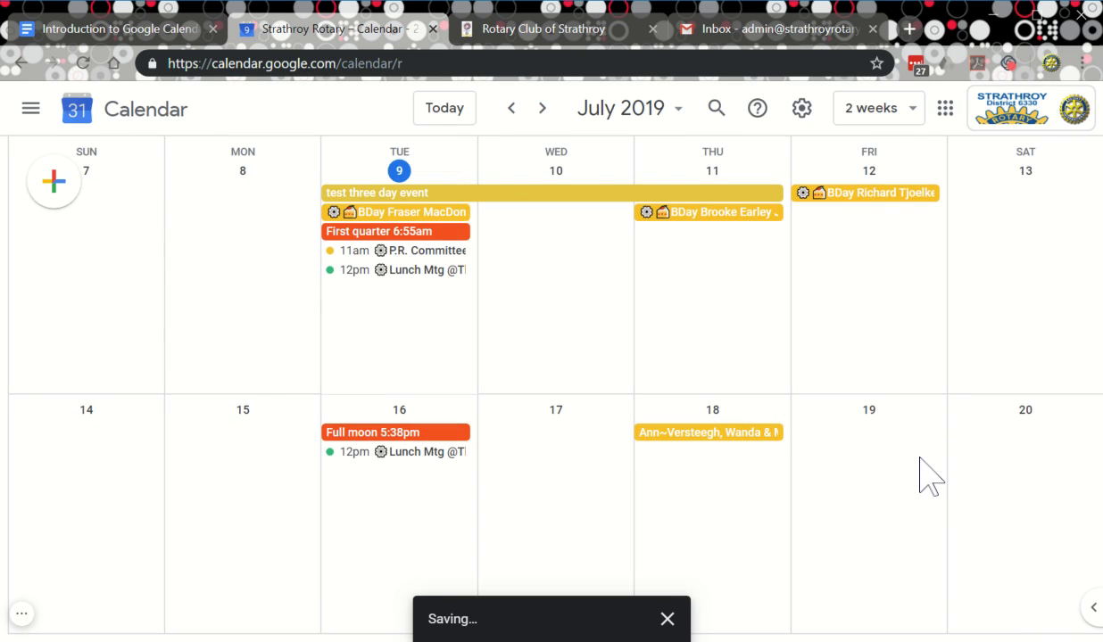
click(515, 202)
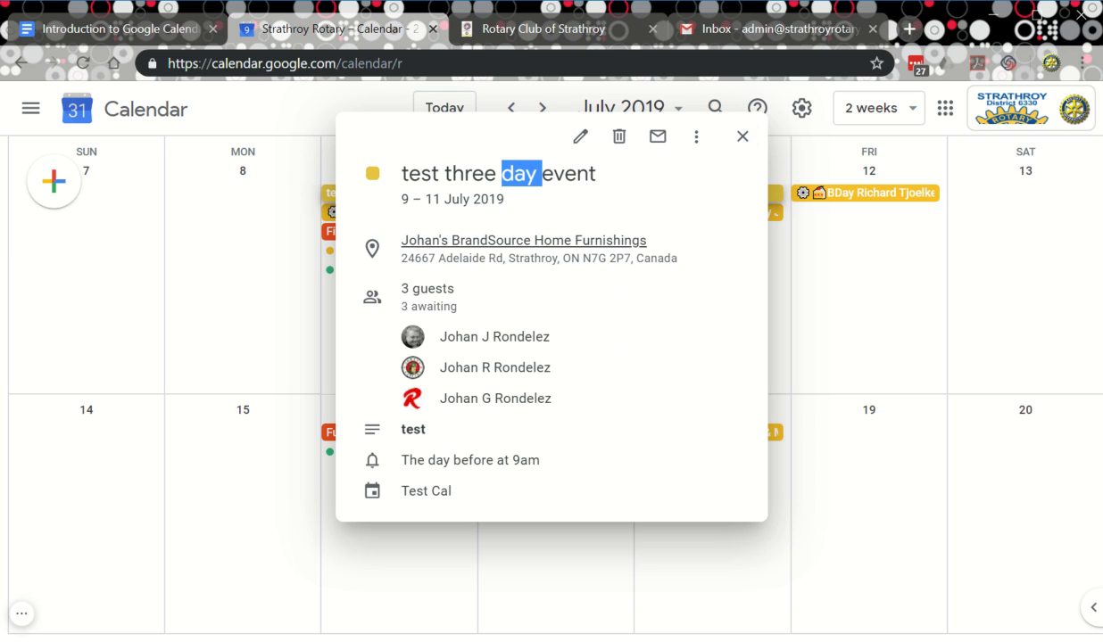
Change the first reminder to an Email 0 days before and add a second notification.
click(580, 141)
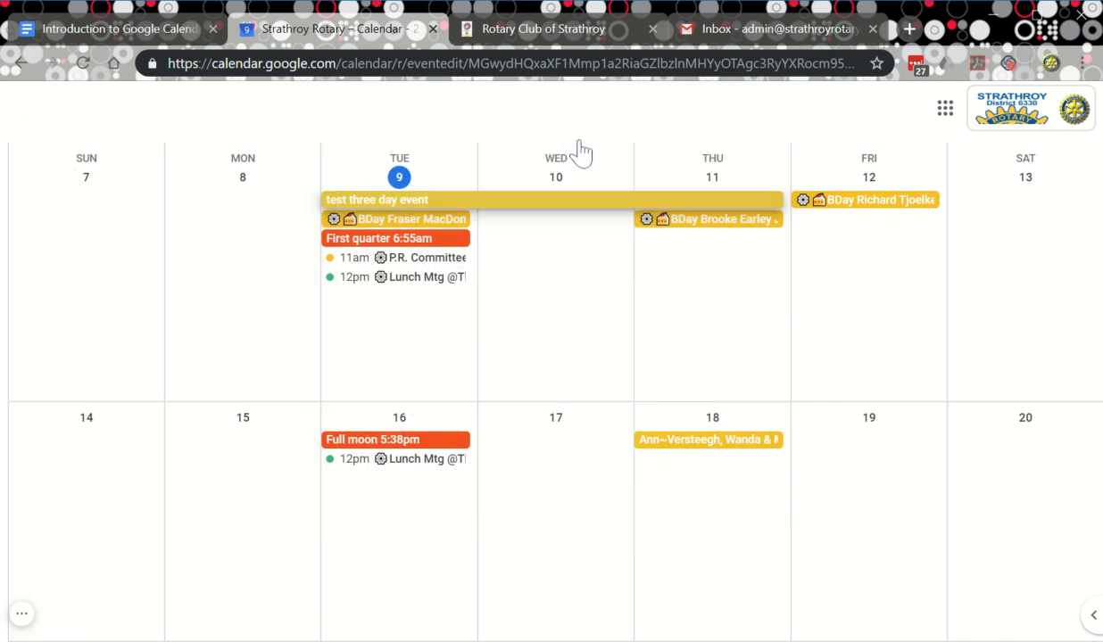
scroll(361, 473, up, 3)
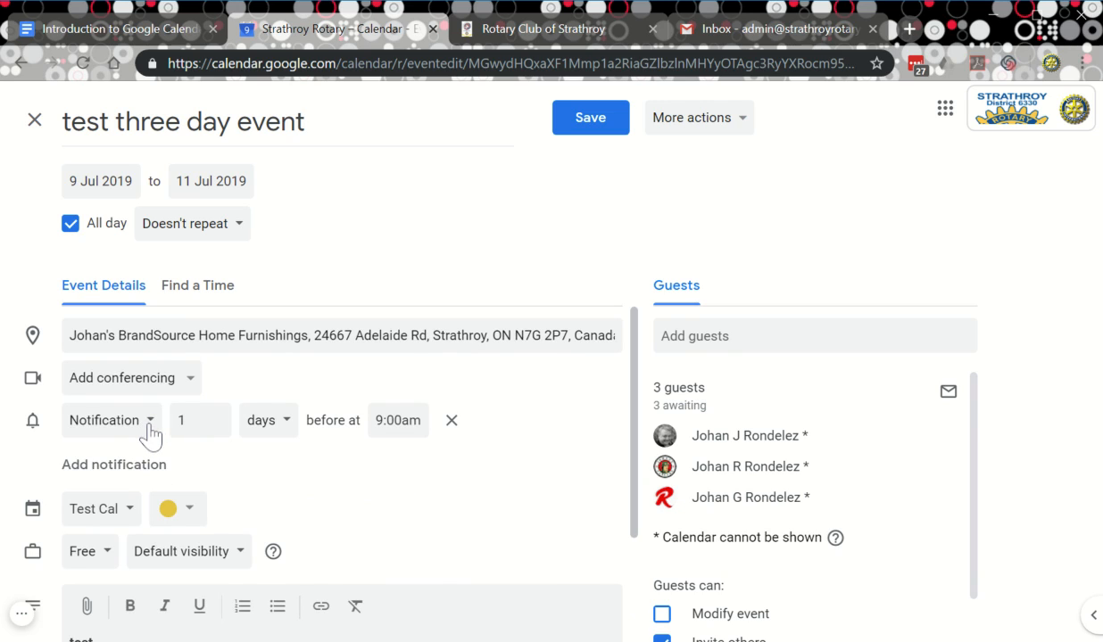
click(148, 421)
click(109, 404)
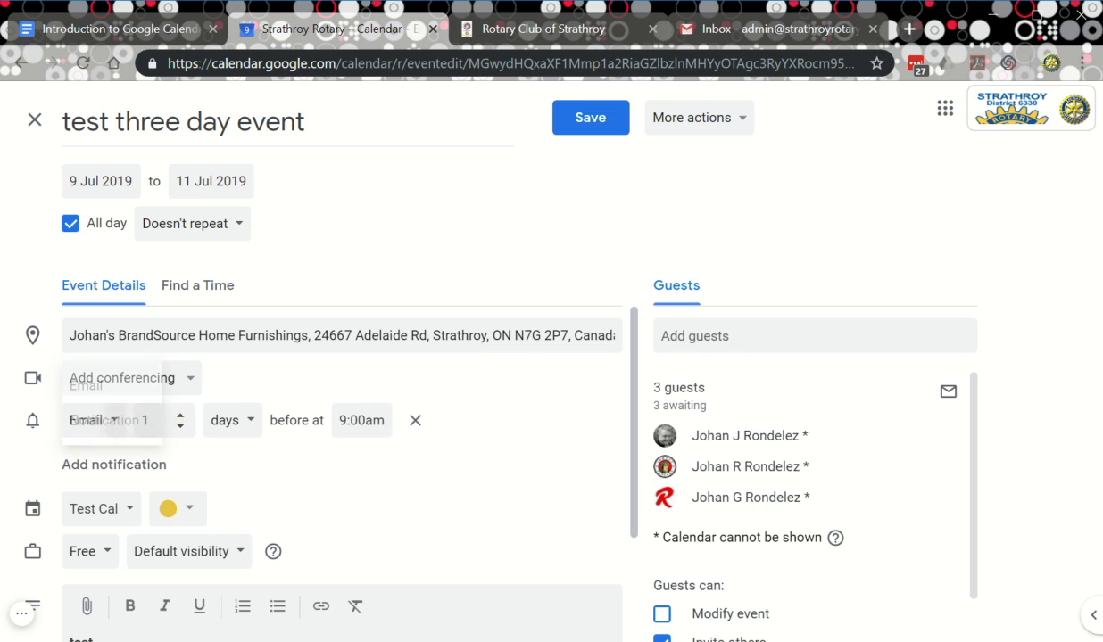
click(181, 428)
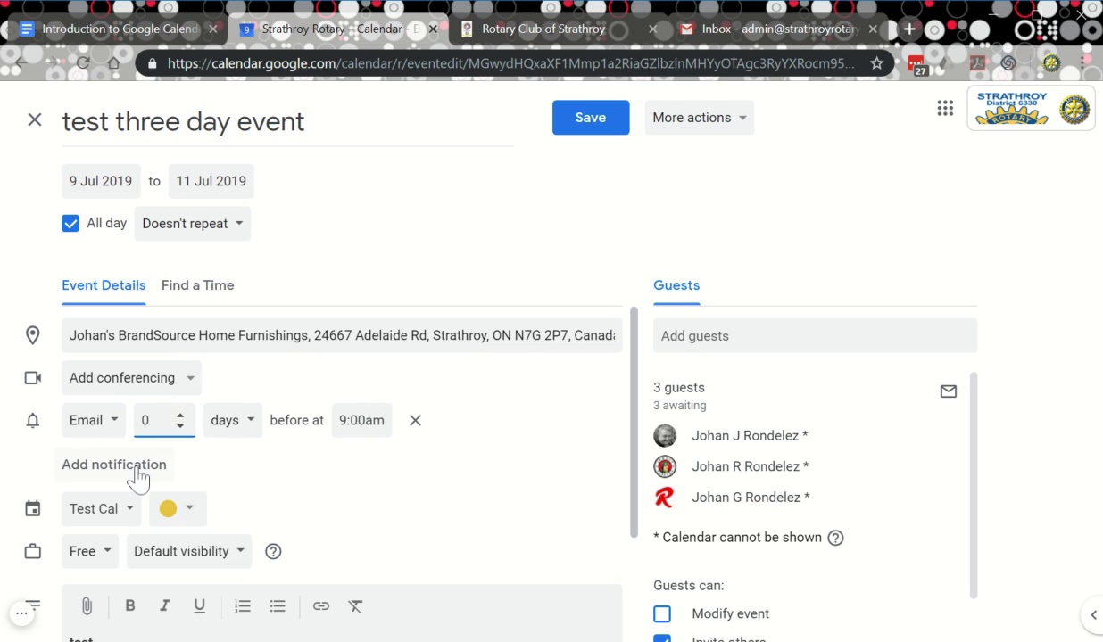
click(106, 465)
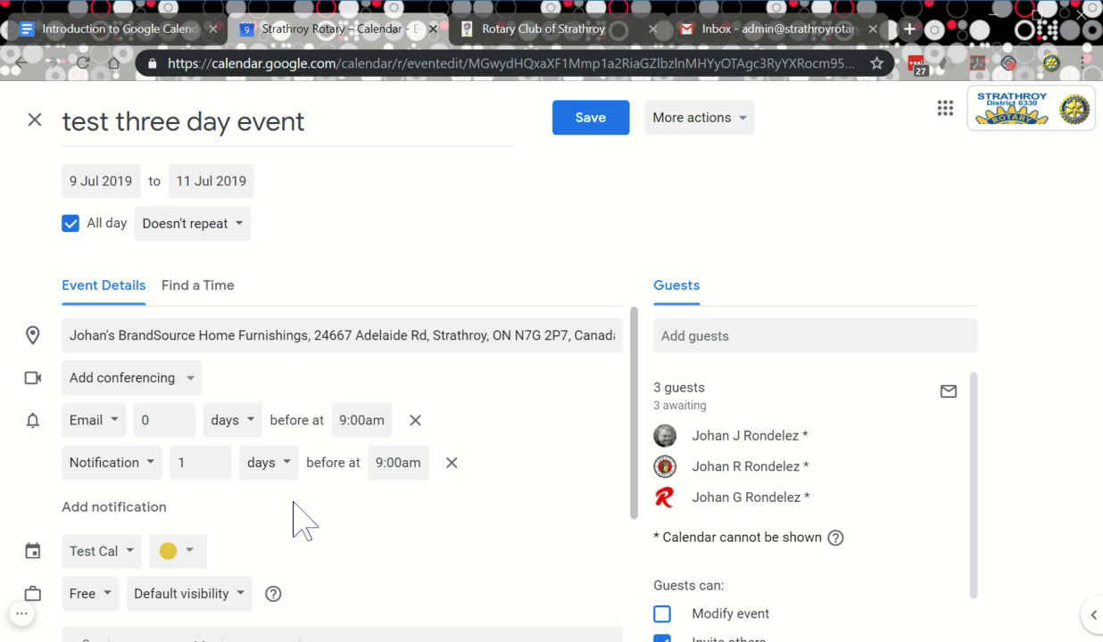
Save the event with its updated email and notification reminders.
click(591, 123)
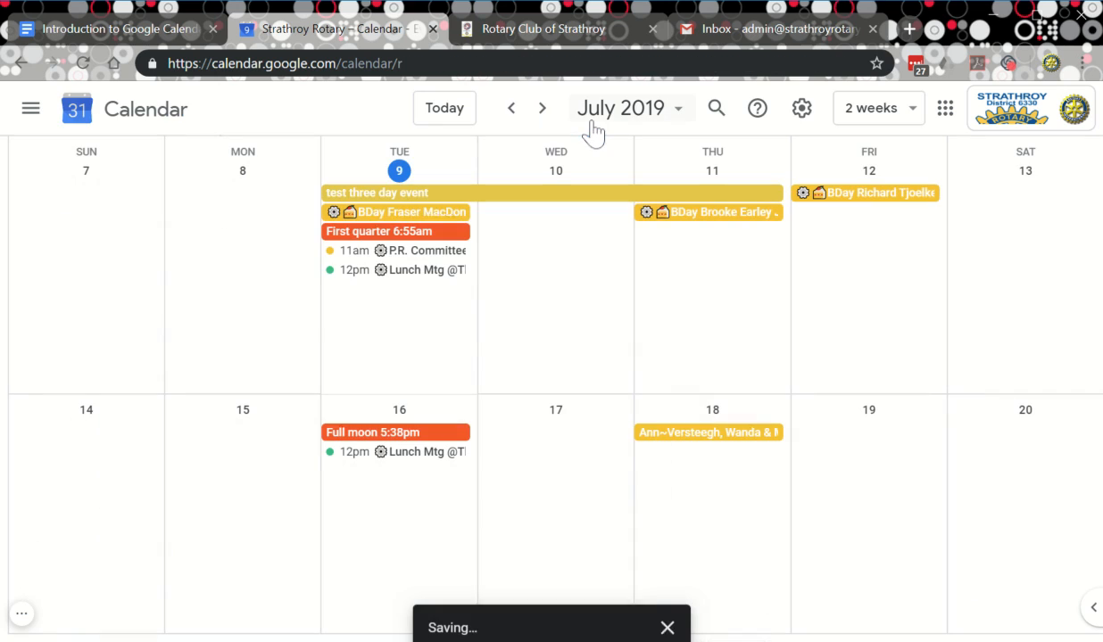